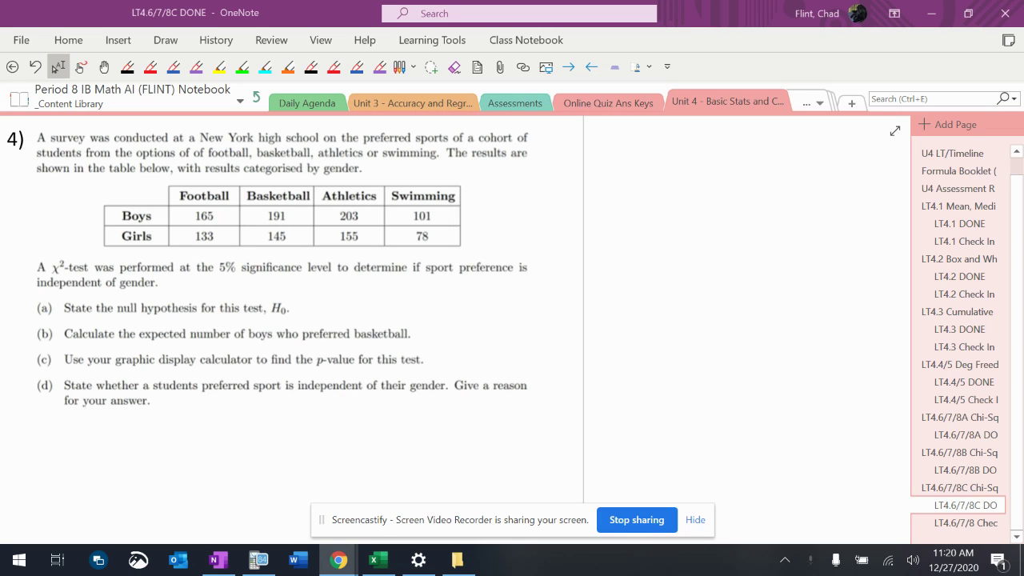
Switch to the TI-SmartView calculator and add the Boys row of the table: 165+191+203+101.
left_click_drag(627, 404, 507, 338)
left_click(258, 560)
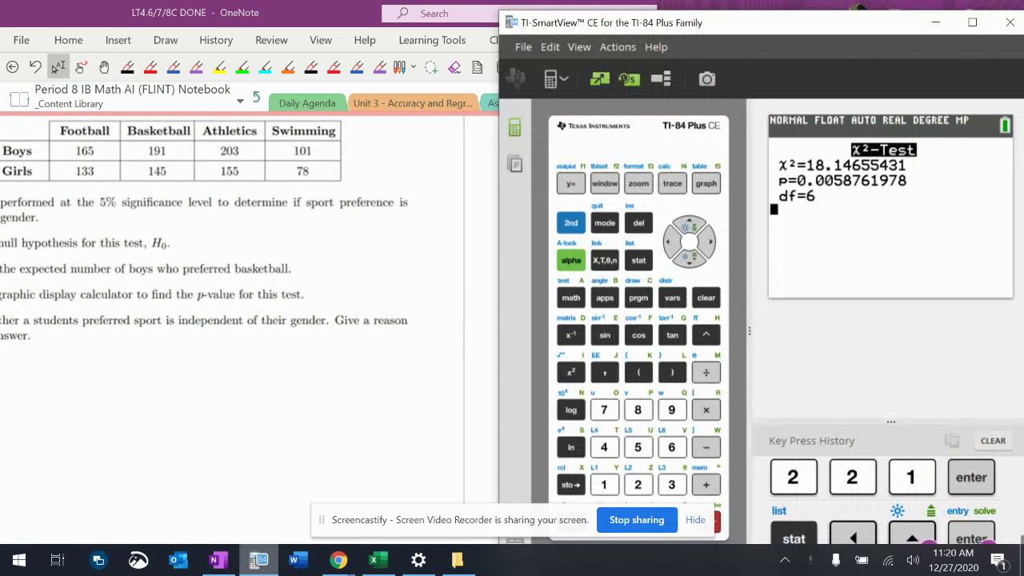
type("165")
left_click(694, 520)
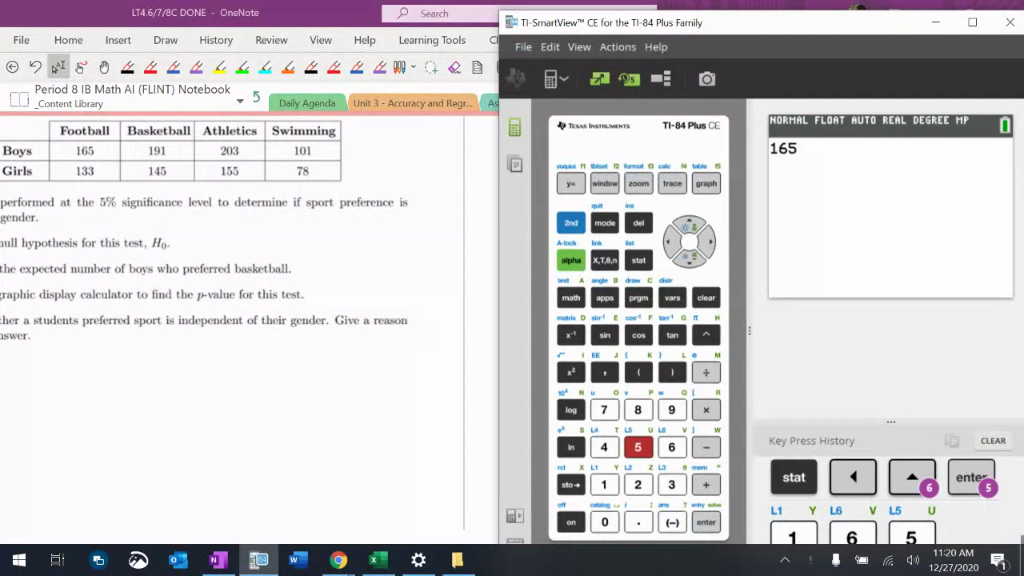
type("+191+")
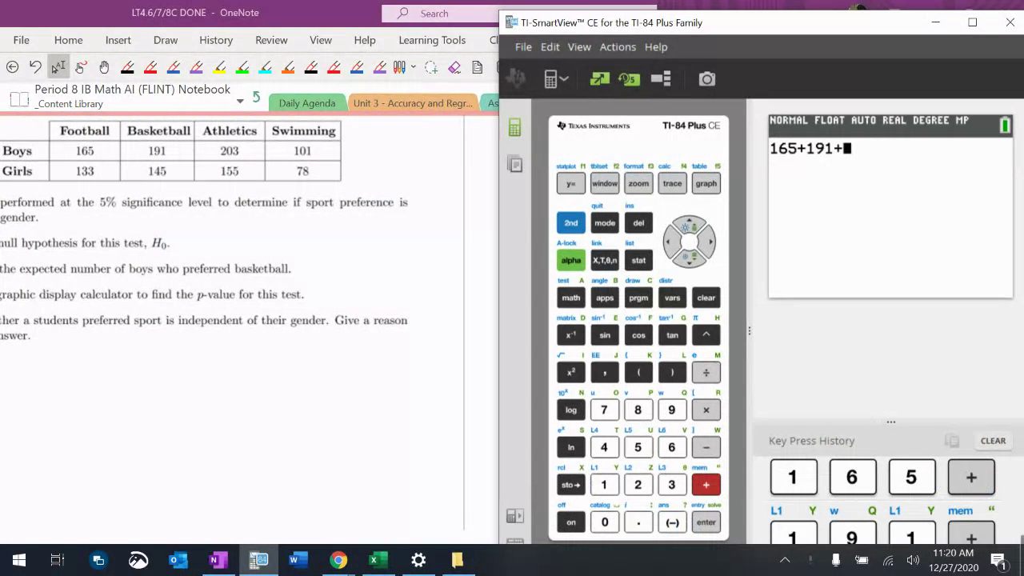
type("203+1")
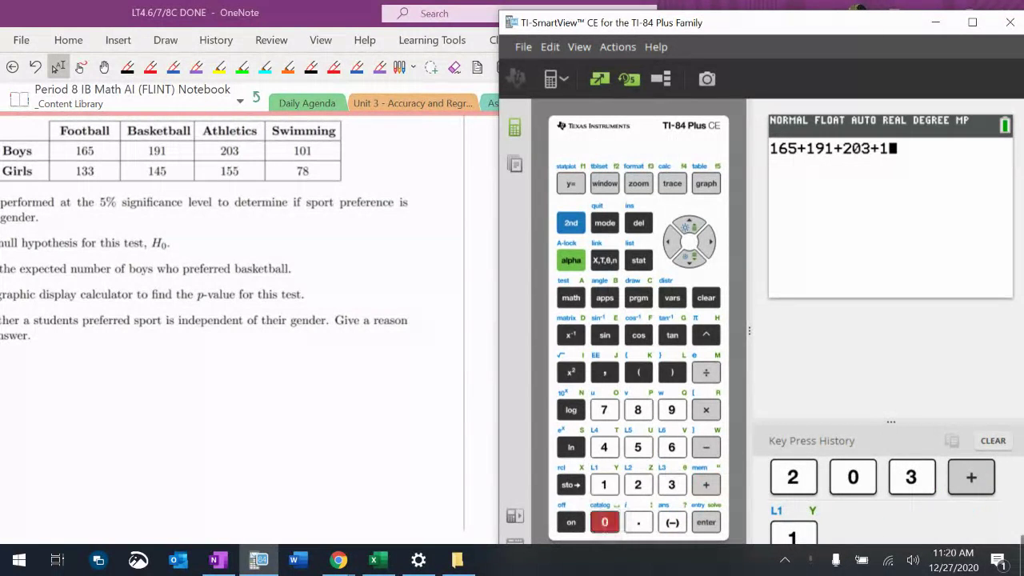
type("01")
key("Return")
Return to the OneNote page and handwrite the total 660 in black ink beside the Boys row.
key("alt+Tab")
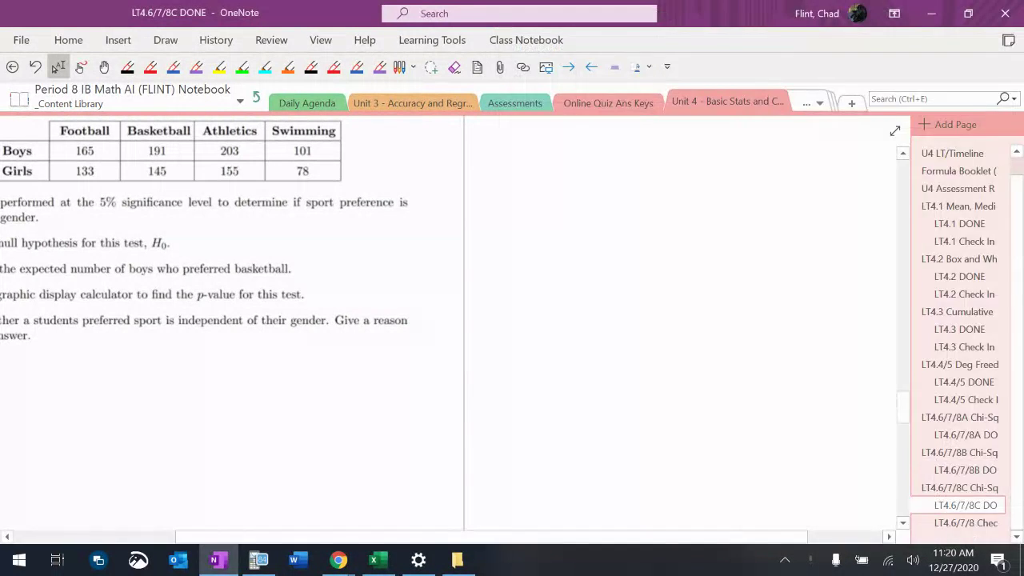
left_click(127, 67)
left_click_drag(352, 160, 349, 153)
left_click_drag(377, 136, 372, 152)
left_click_drag(389, 139, 391, 159)
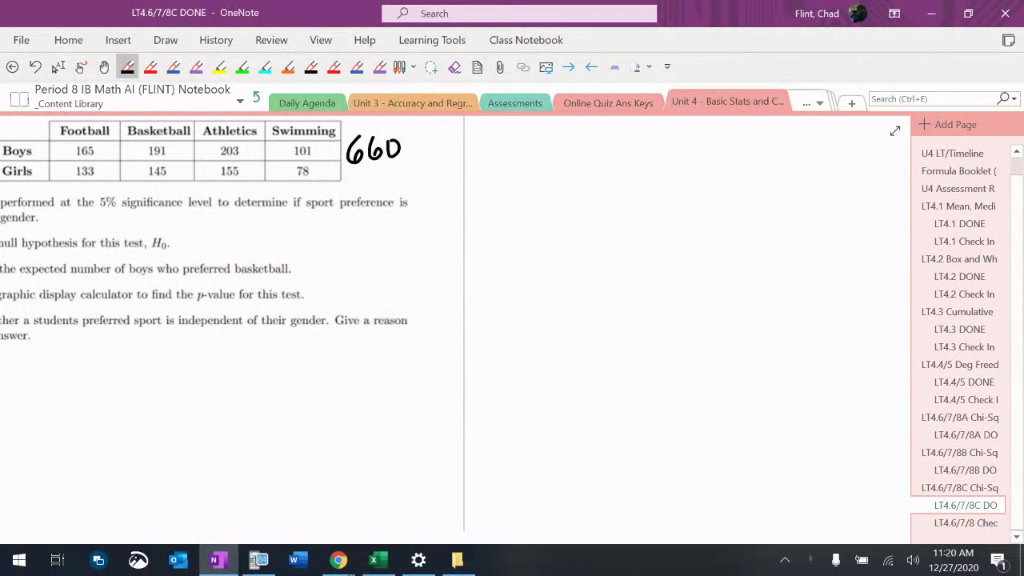
Add the Girls row of the table on the TI-SmartView calculator: 133+145+155+78.
key("alt+Tab")
type("133")
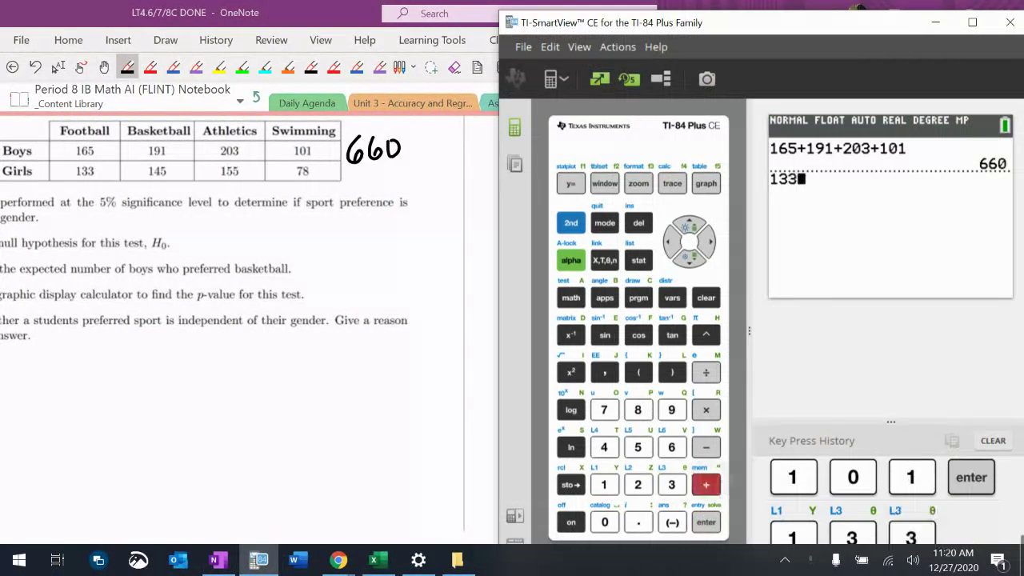
type("+145+")
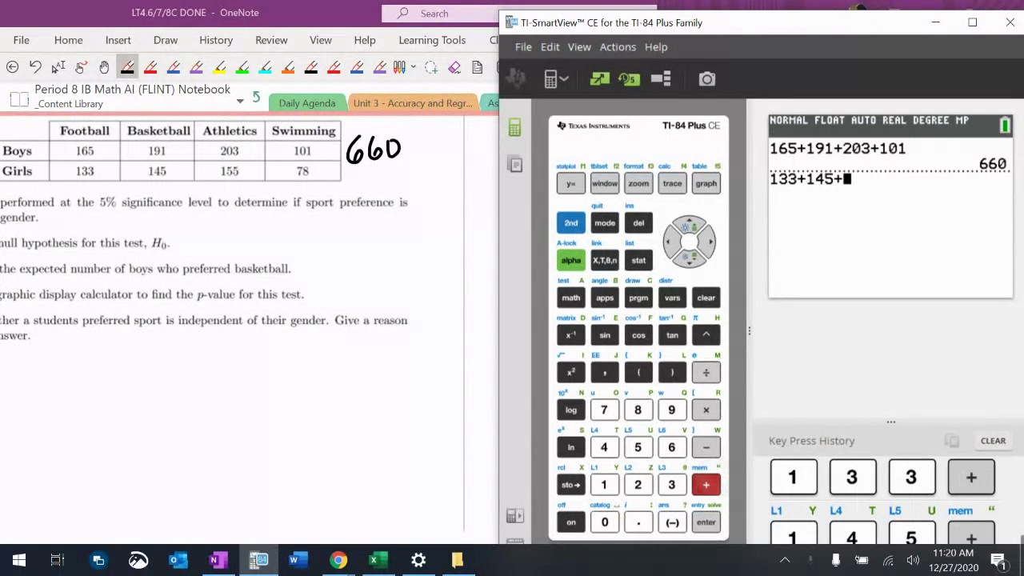
type("155+")
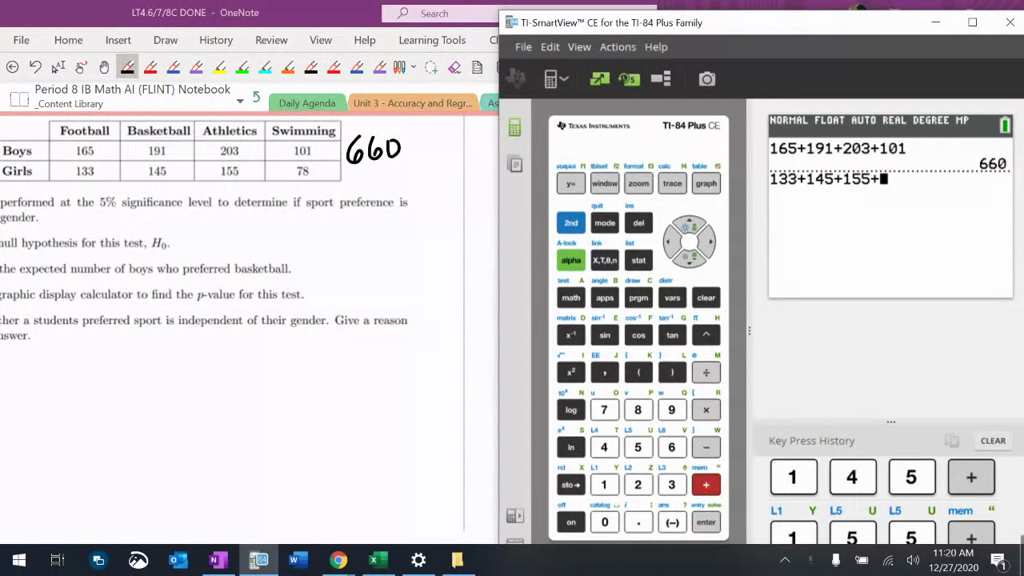
type("78")
key("Return")
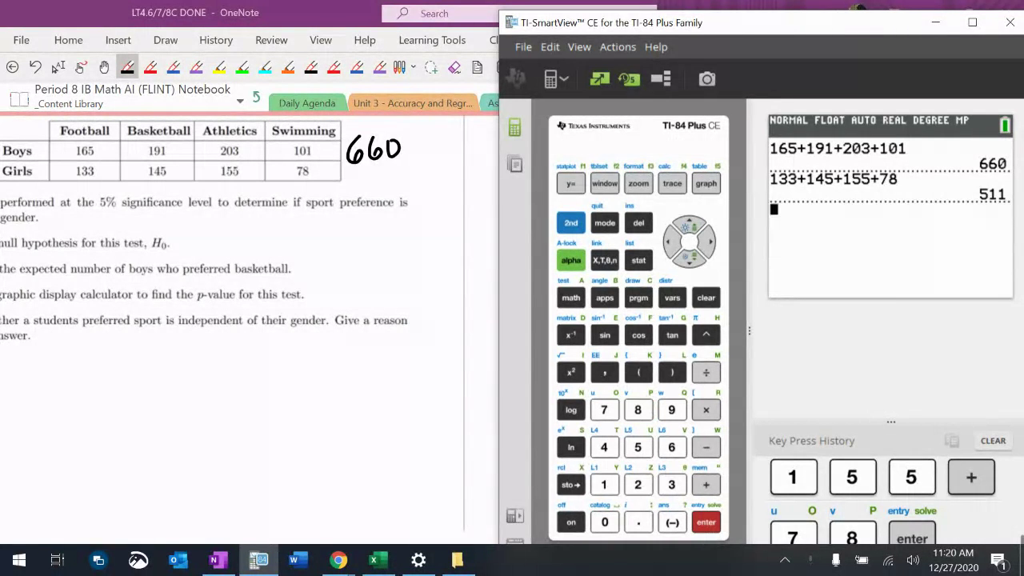
Return to OneNote and handwrite the total 511 beside the Girls row.
key("alt+Tab")
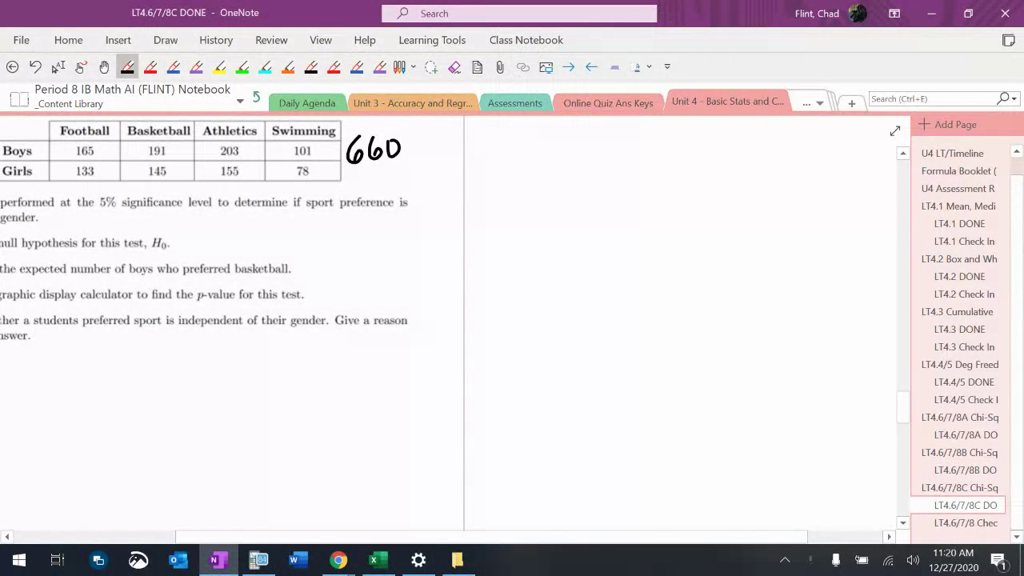
key("alt+Tab")
key("alt+Tab")
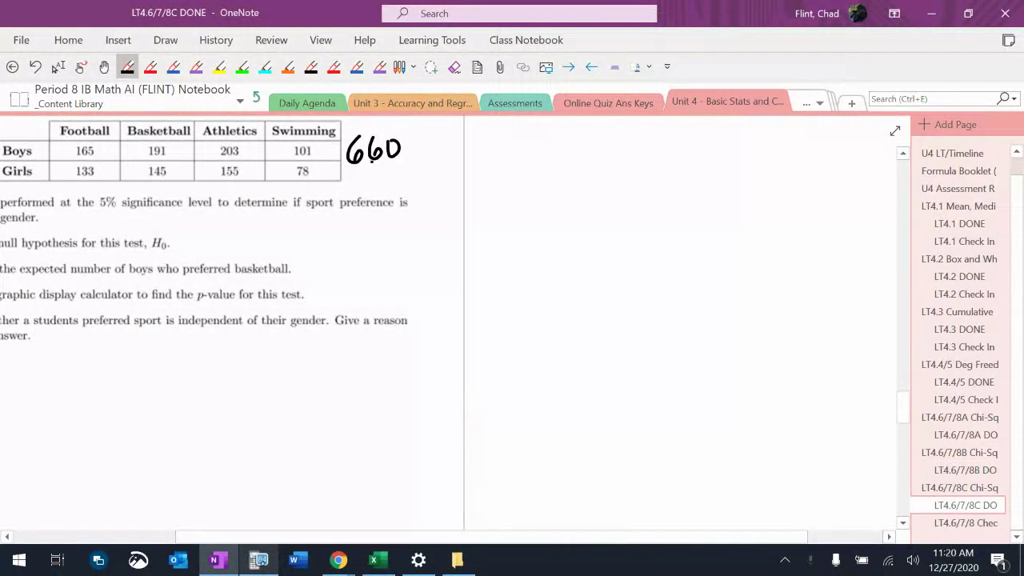
left_click_drag(352, 160, 357, 189)
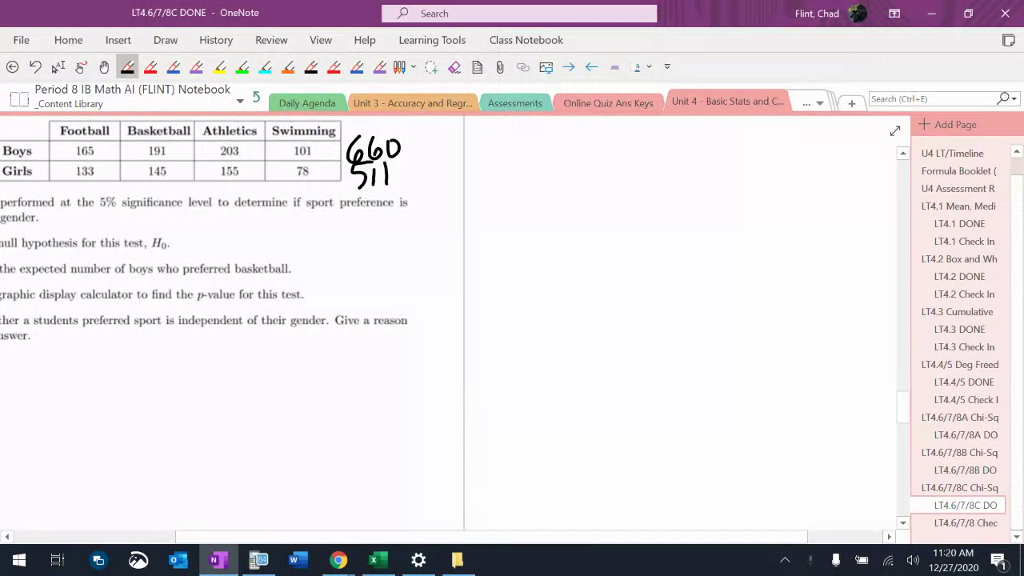
Add 660 to the previous answer on the TI-SmartView calculator to get the grand total.
key("alt+Tab")
type("+")
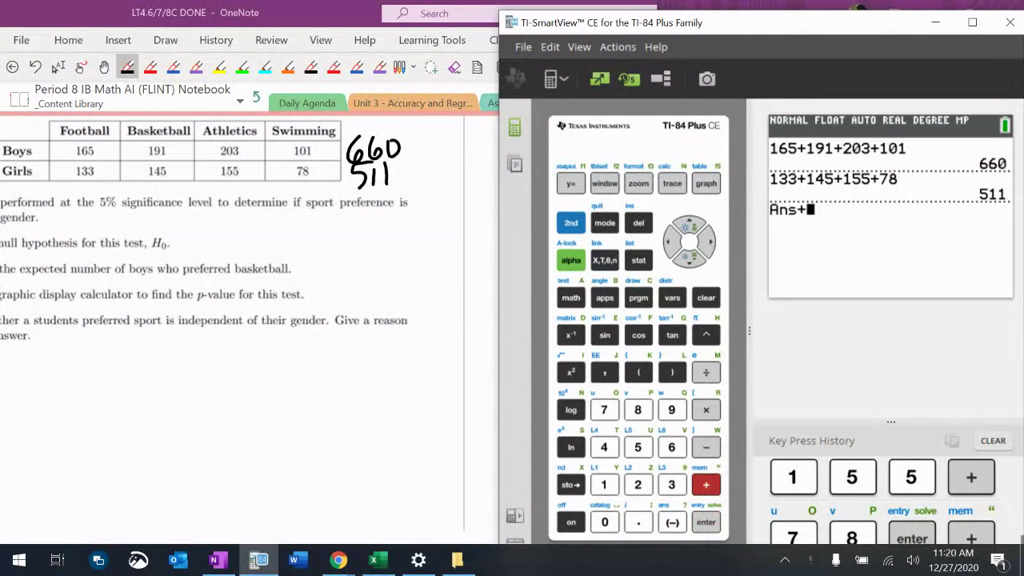
type("660")
key("Return")
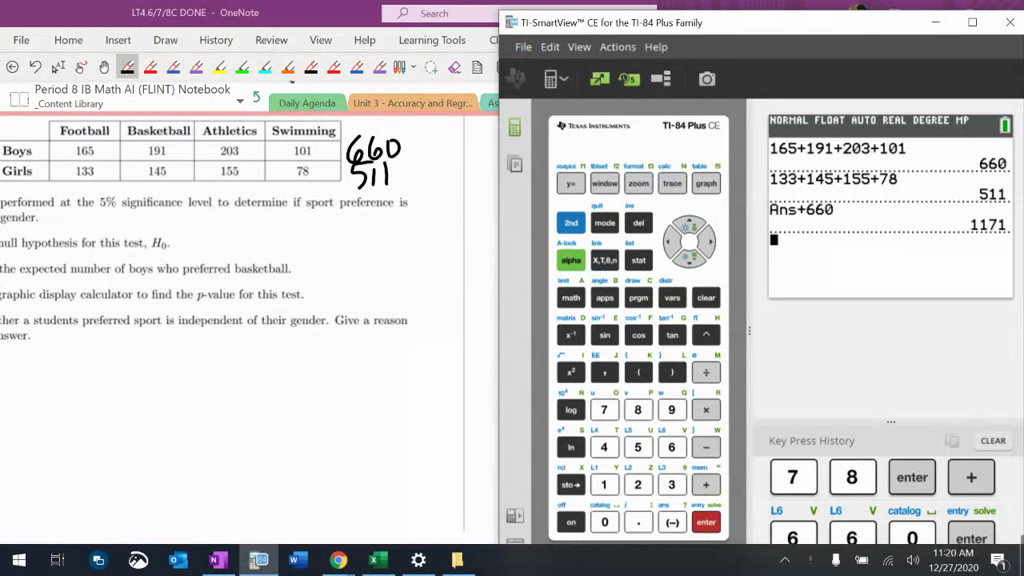
Handwrite the grand total 1171 in OneNote, to the right of the two row totals.
key("alt+Tab")
mouse_move(446, 152)
left_mouse_down()
mouse_move(444, 199)
mouse_move(457, 200)
left_mouse_up()
mouse_move(469, 159)
left_mouse_down()
mouse_move(483, 169)
mouse_move(480, 192)
left_mouse_up()
left_click_drag(495, 149, 495, 195)
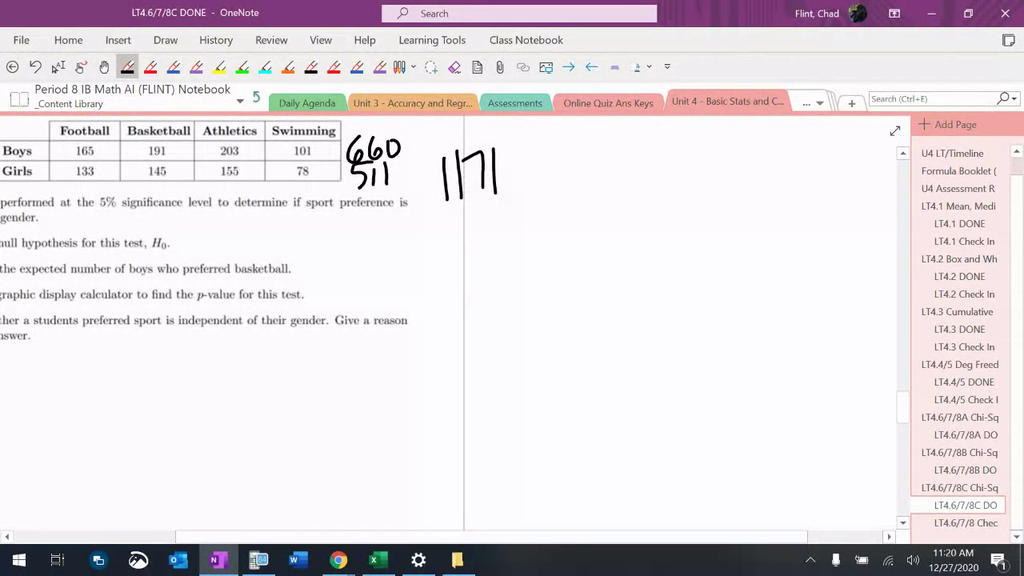
Calculate 165+133 in TI-SmartView and handwrite the total 298 below the Football column in OneNote.
left_click(57, 67)
scroll(240, 240, "up", 3)
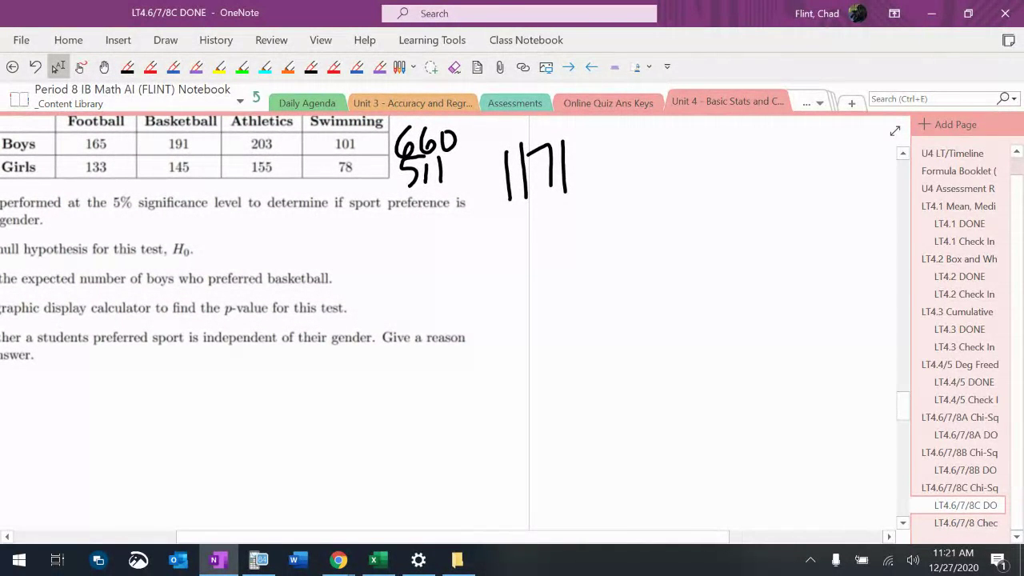
key("alt+Tab")
type("165+0")
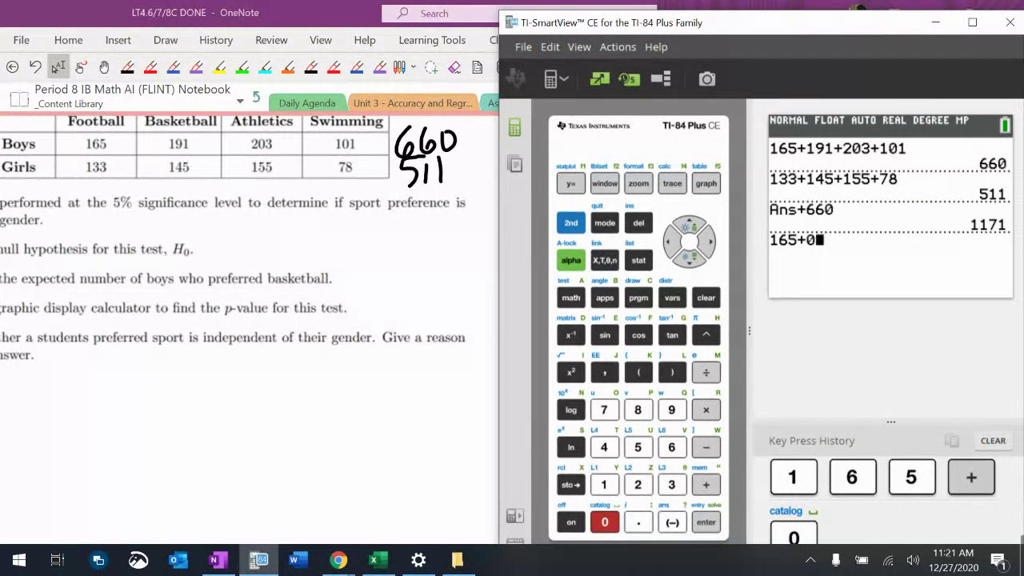
key("Left")
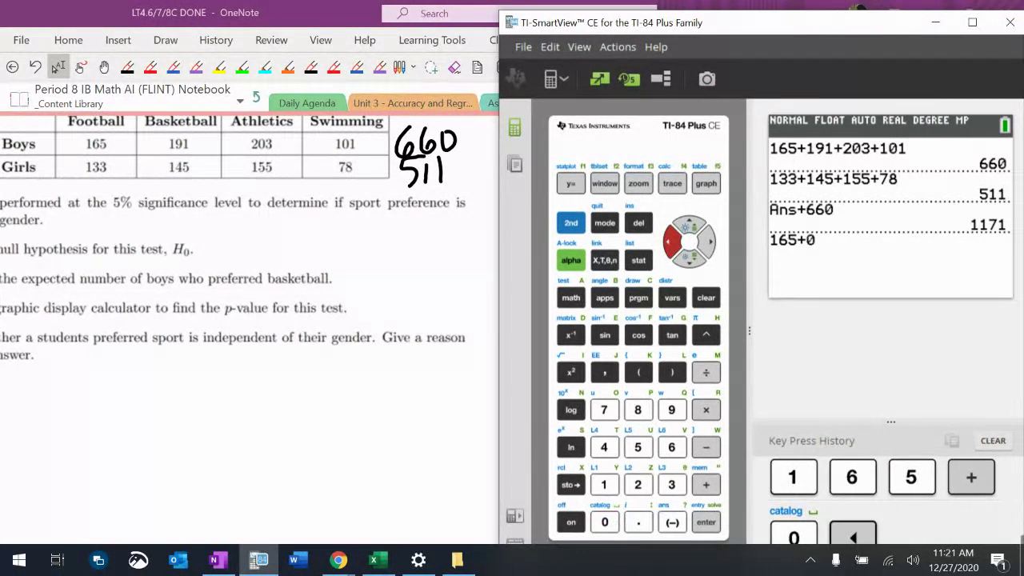
type("133")
key("Return")
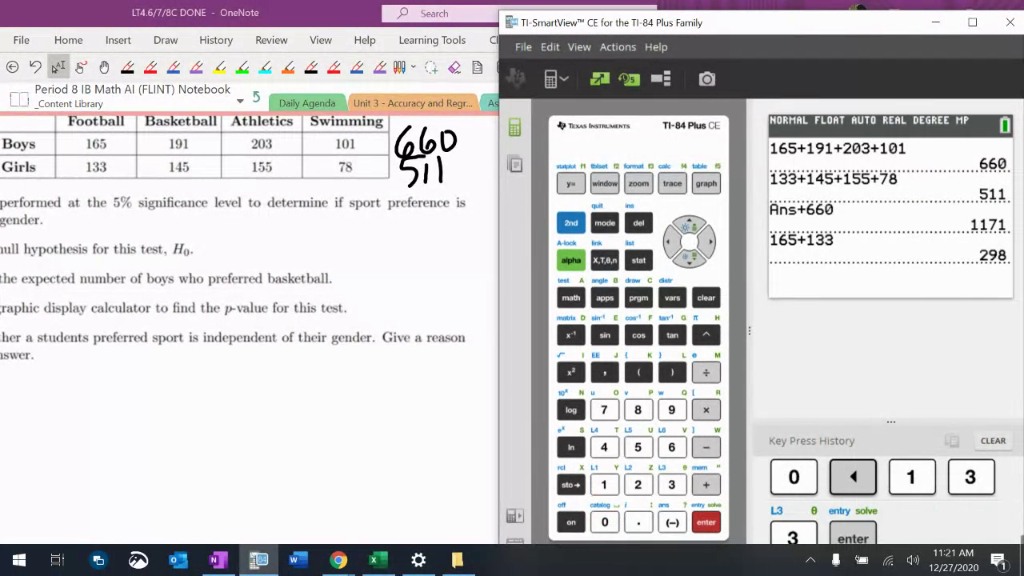
key("alt+Tab")
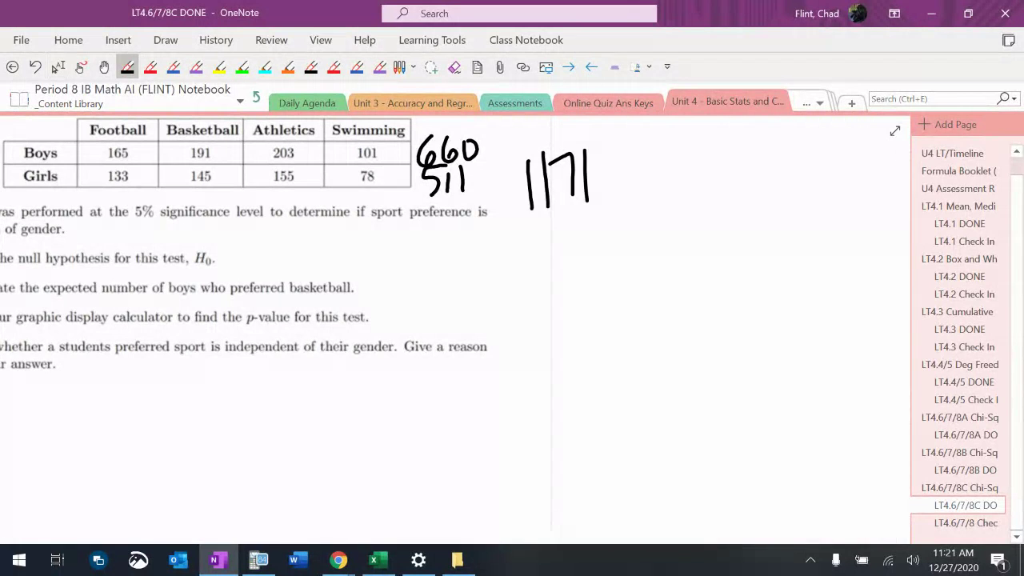
mouse_move(92, 197)
left_mouse_down()
mouse_move(111, 217)
mouse_move(136, 215)
left_mouse_up()
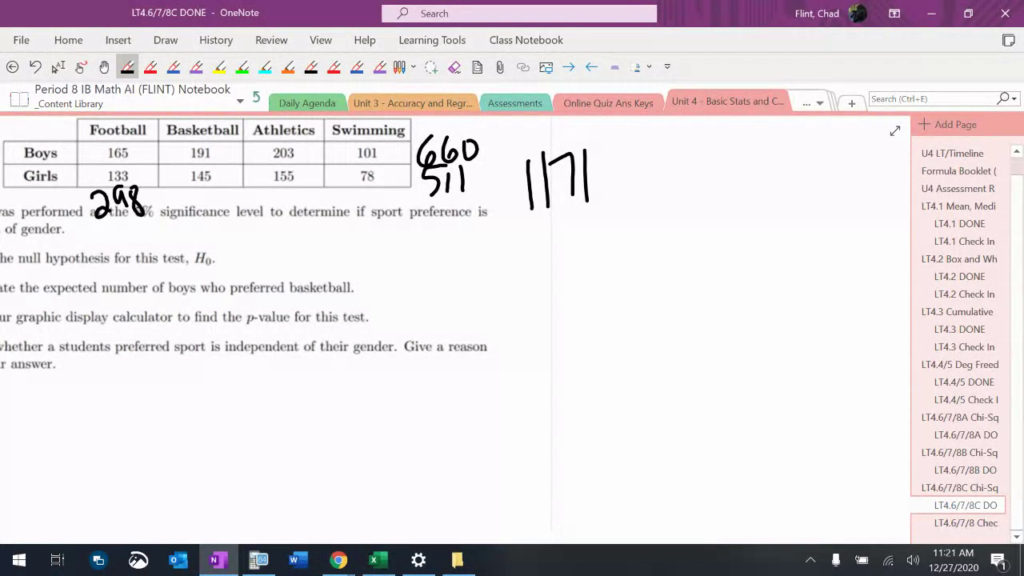
Calculate 191+145 in TI-SmartView and handwrite the total 336 below the Basketball column in OneNote.
key("alt+Tab")
type("191+14")
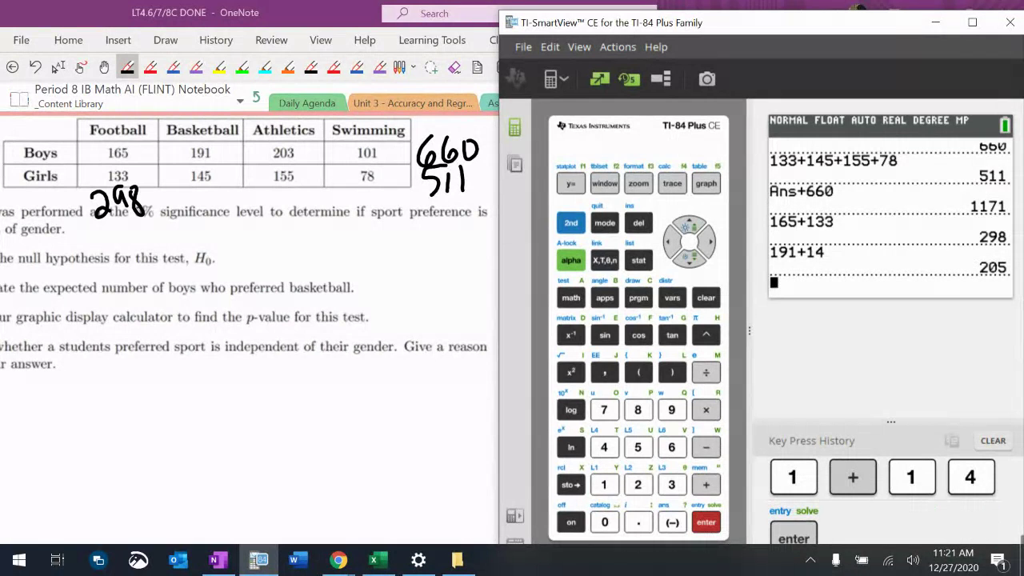
type("191+145")
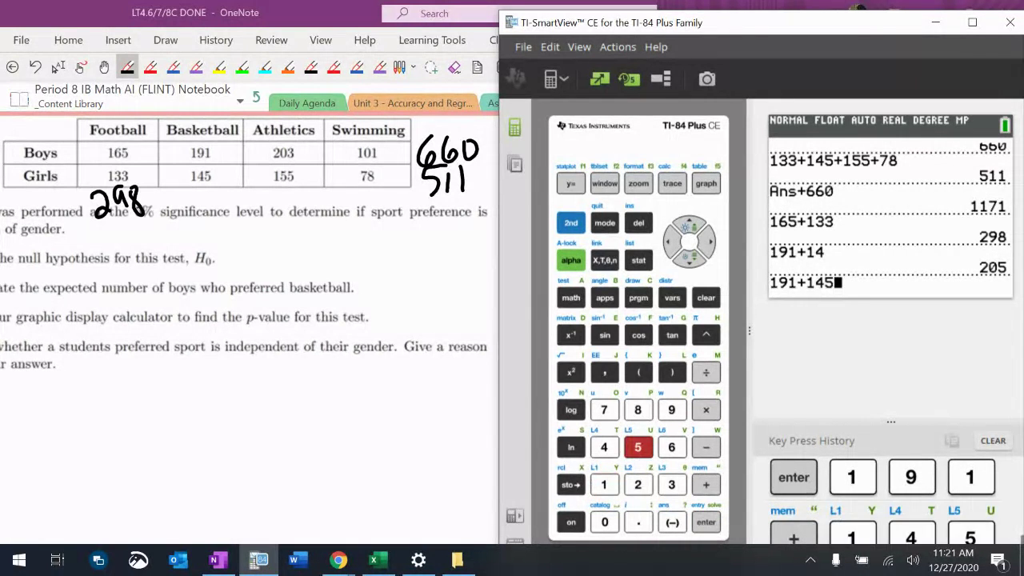
key("Return")
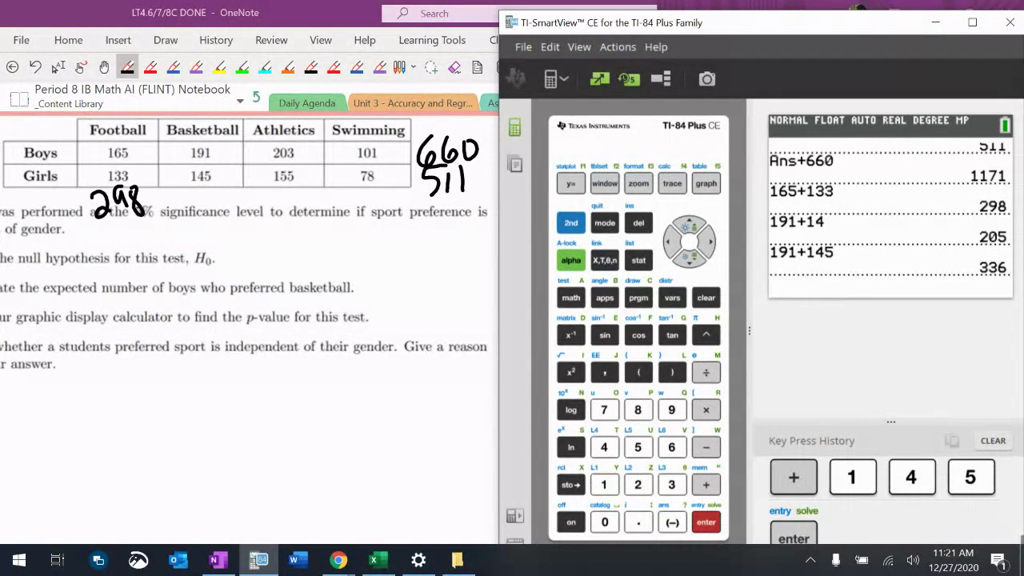
key("alt+Tab")
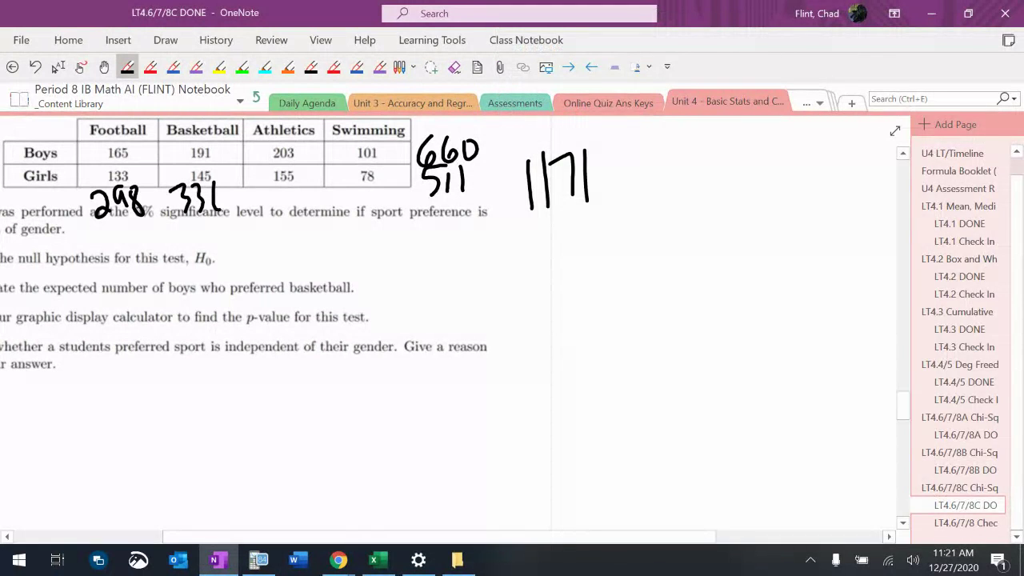
left_click_drag(214, 209, 220, 202)
Calculate 203+155 in TI-SmartView, then handwrite the totals 358 below Athletics and 179 below Swimming in OneNote.
key("alt+Tab")
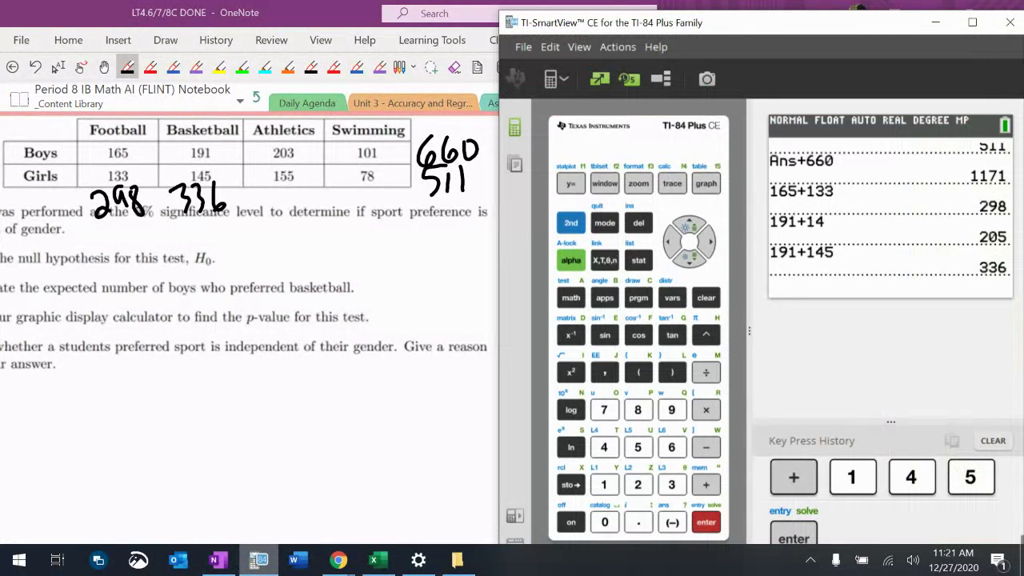
type("203+1")
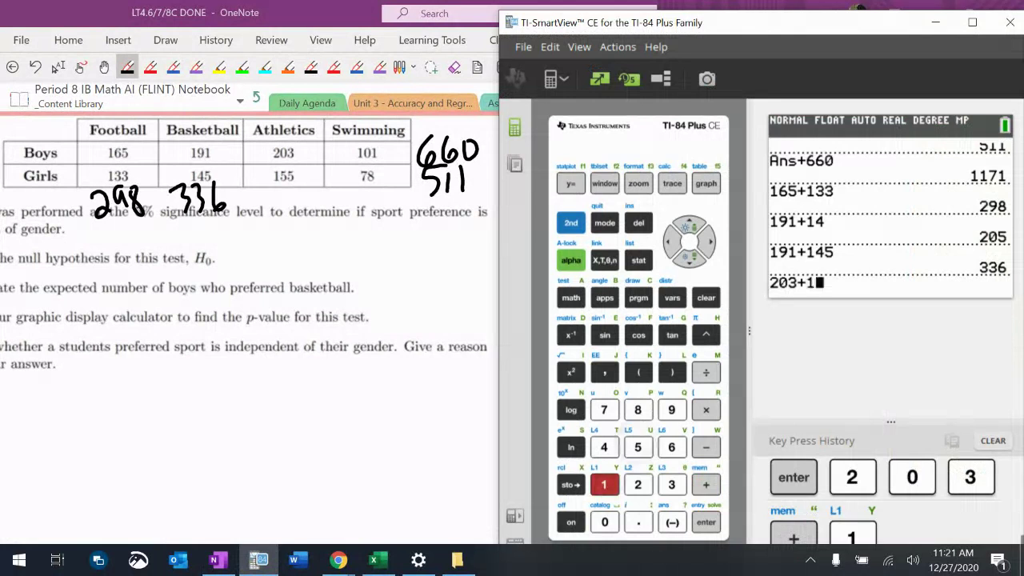
type("55")
key("Return")
key("alt+Tab")
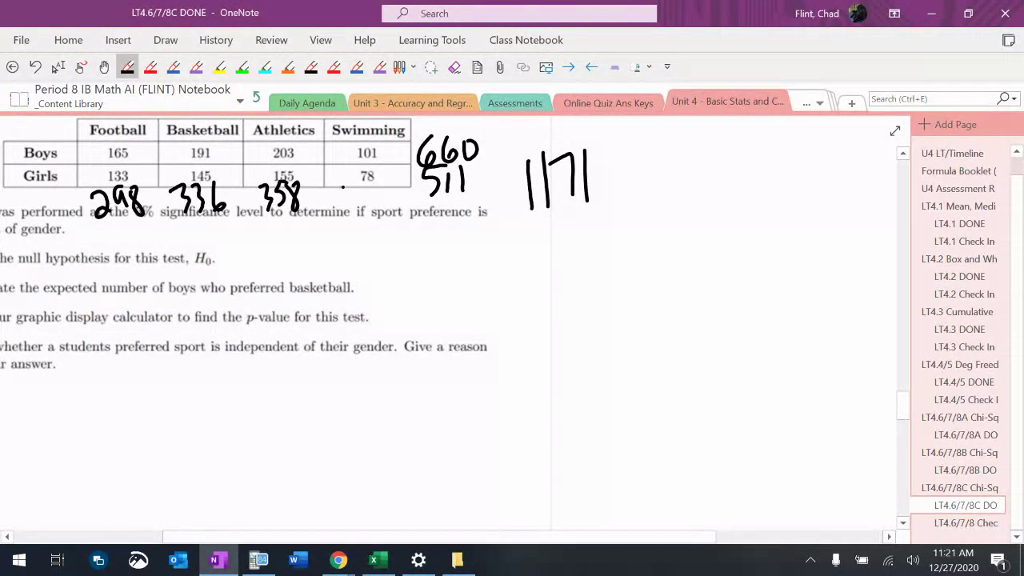
left_click_drag(380, 186, 385, 210)
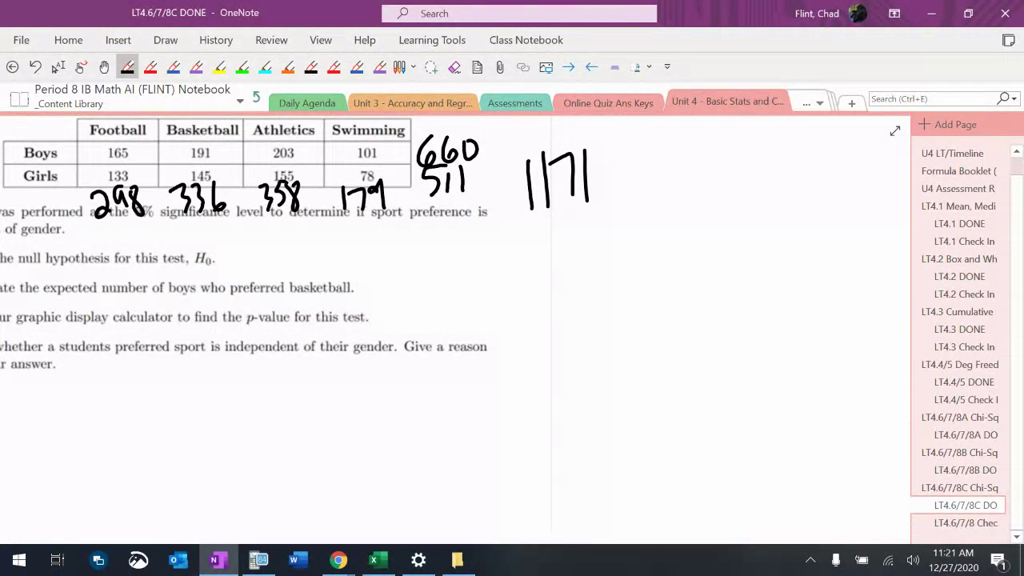
Calculate 298+336+358+179 in TI-SmartView to check the grand total against the column totals.
key("alt+Tab")
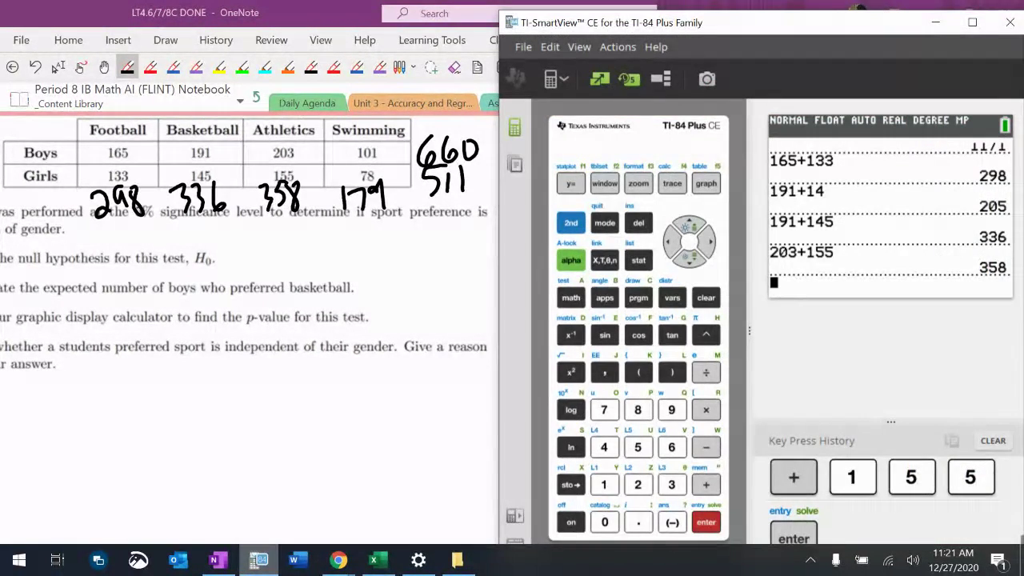
type("298")
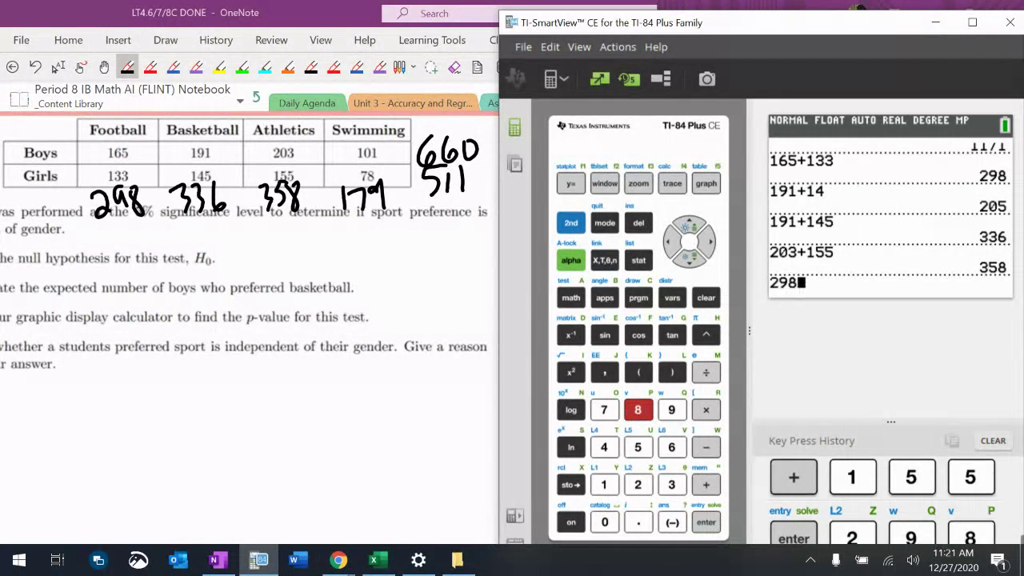
type("+336")
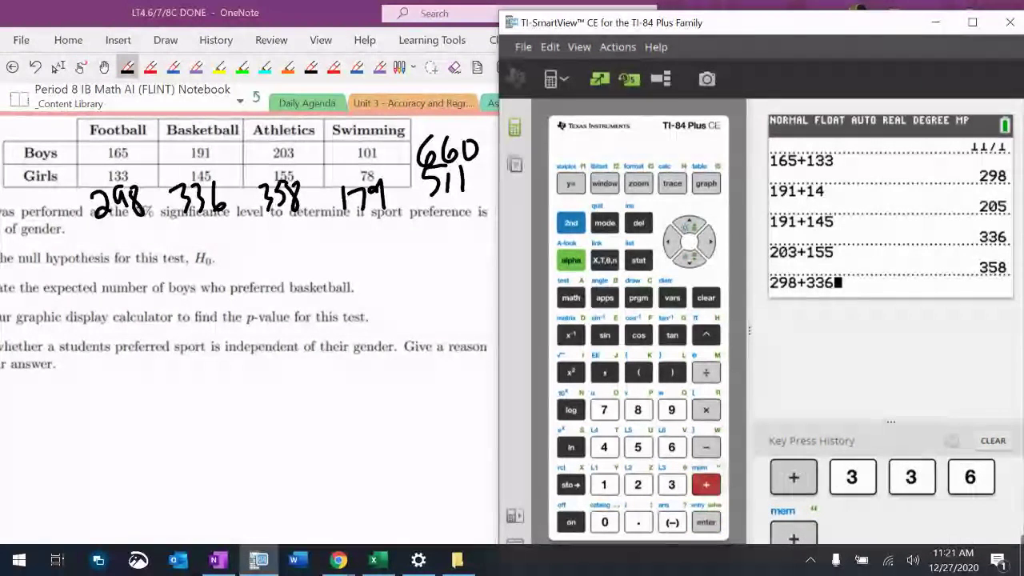
type("+2")
key("Left")
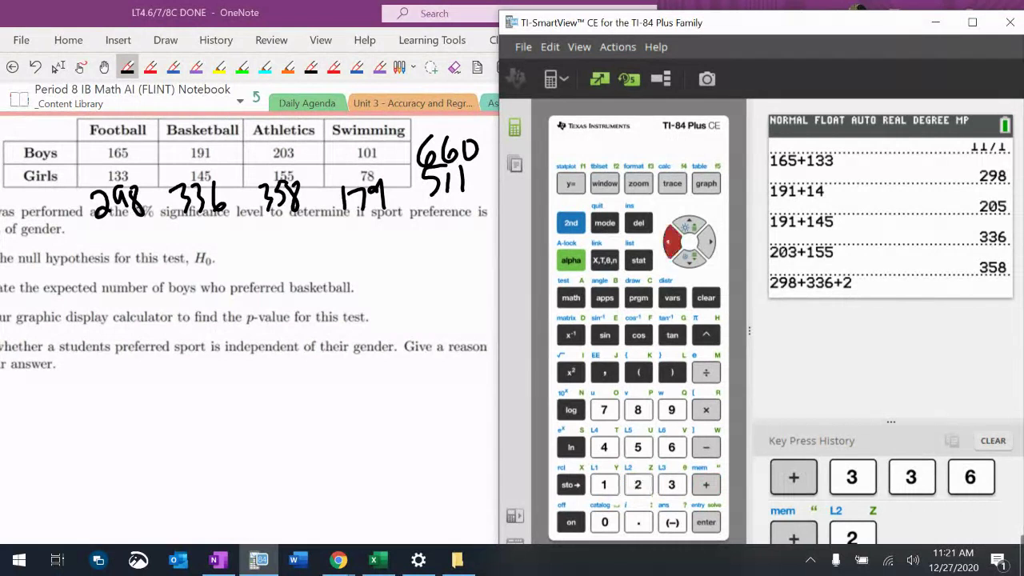
type("3")
type("58+1")
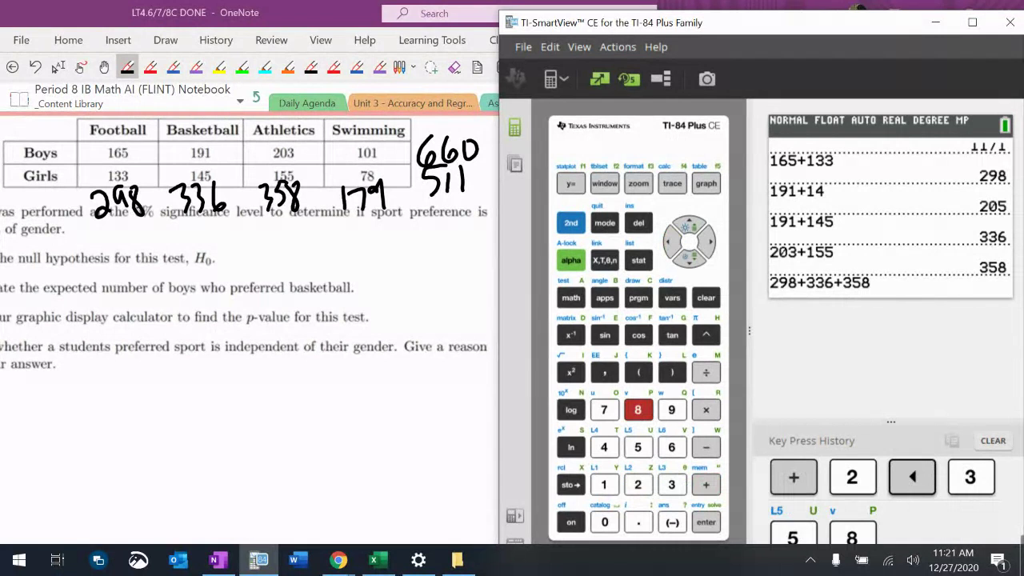
type("79")
key("Return")
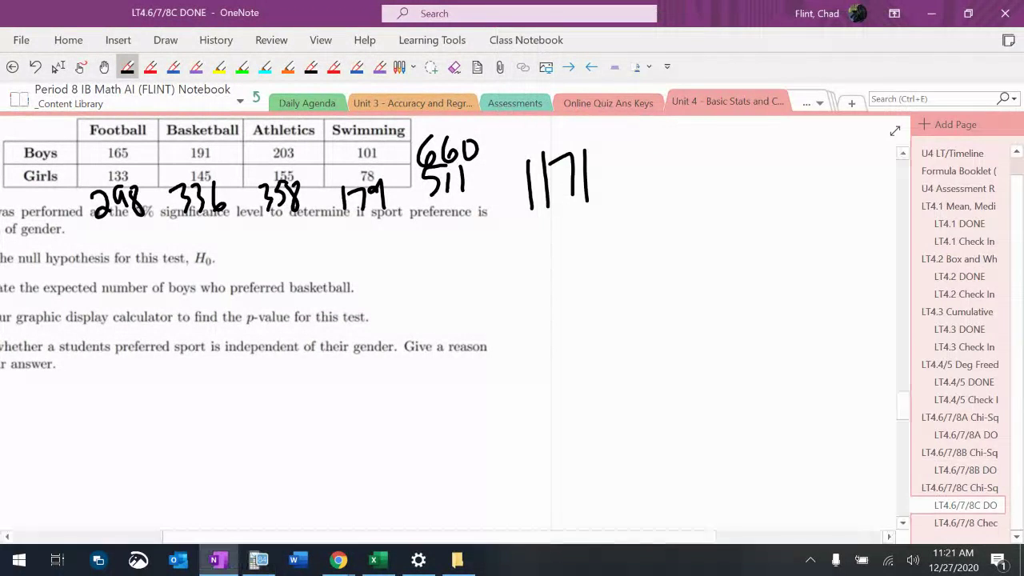
Add the text "Null hyp is preferred sport and gender are independent" beside part (a) in OneNote.
left_click(59, 67)
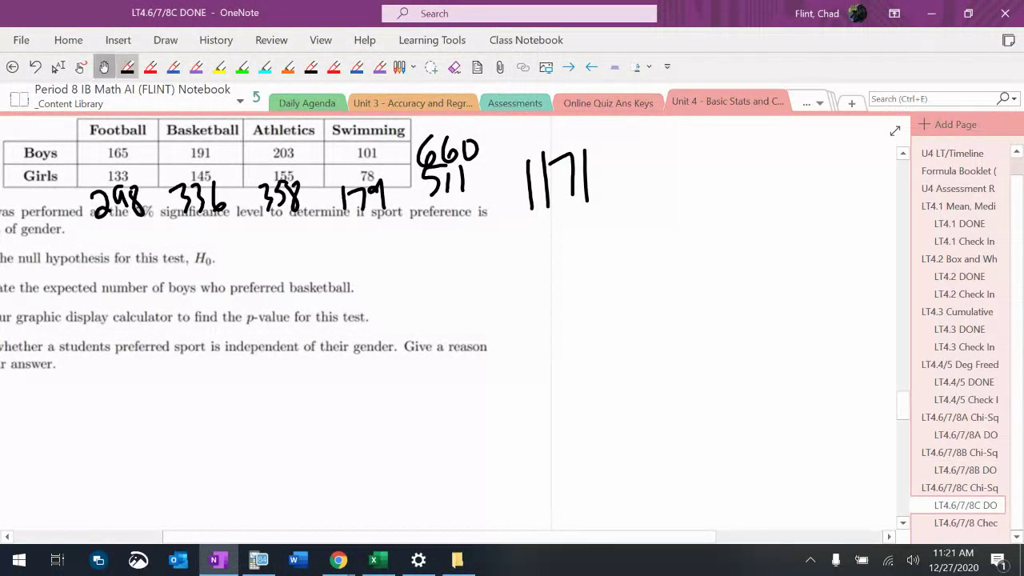
scroll(320, 320, "left", 3)
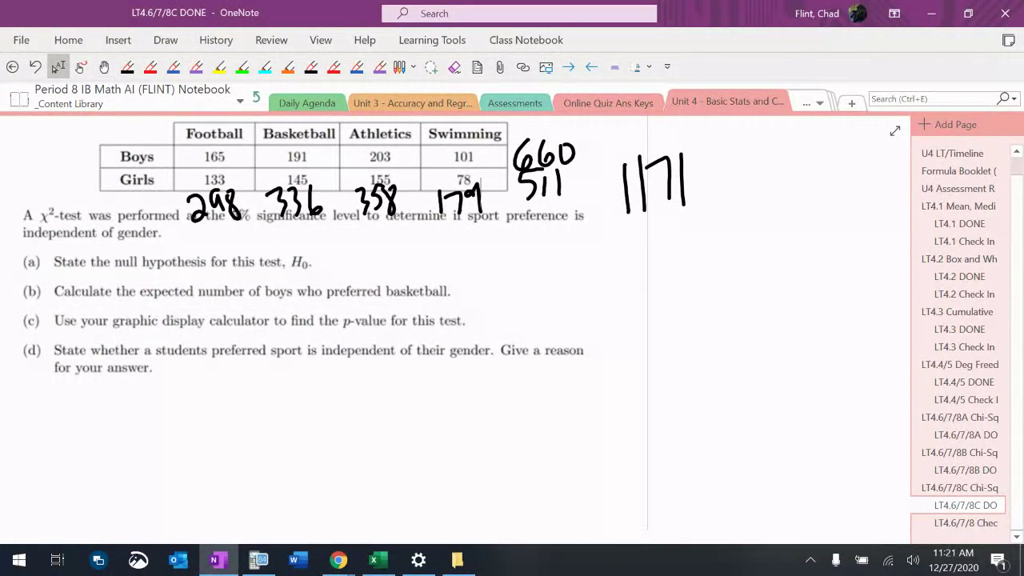
left_click(328, 241)
type("Null hyp ")
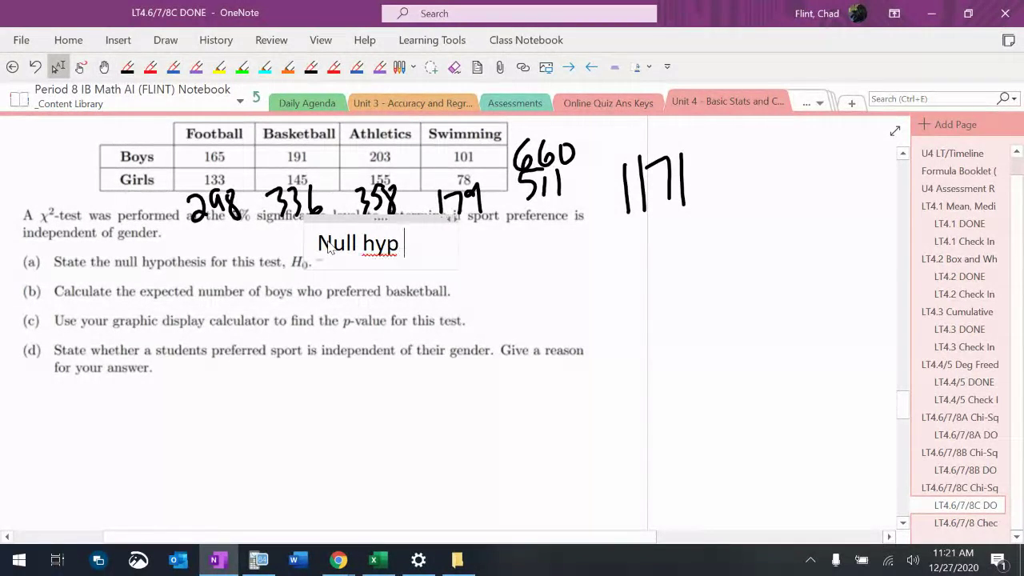
type("is")
scroll(328, 246, "up", 2)
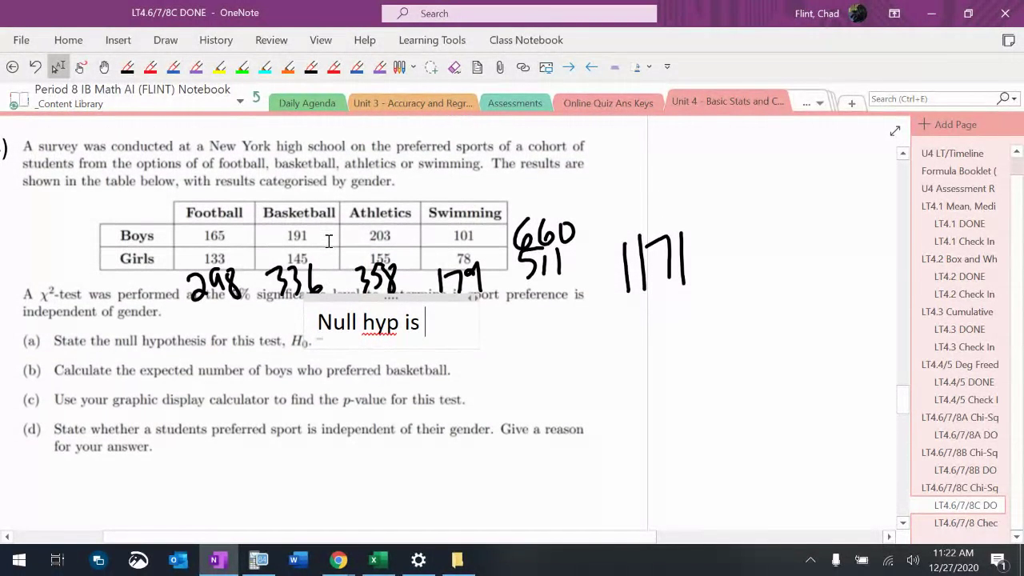
type("preferred sp")
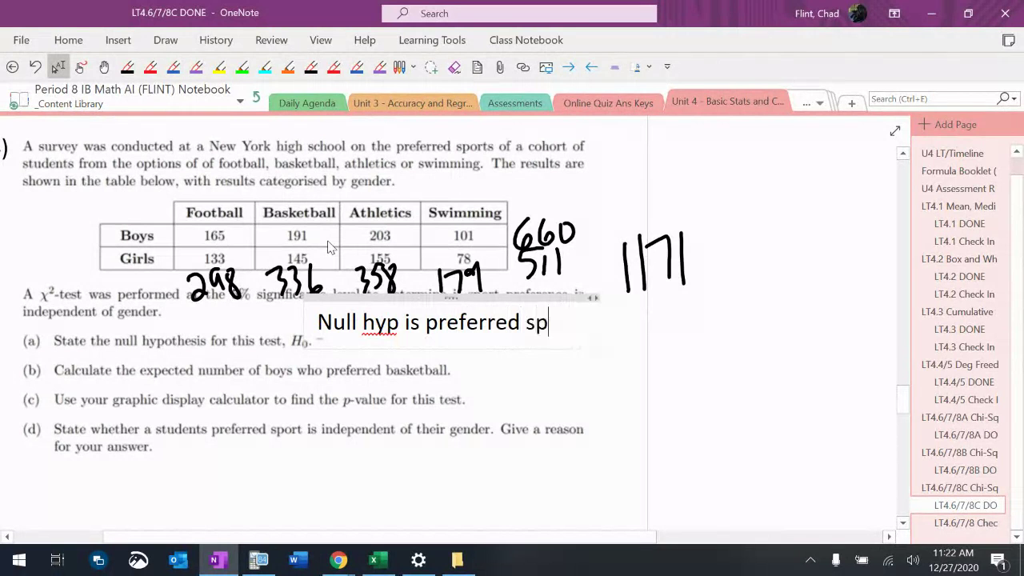
type("ort and")
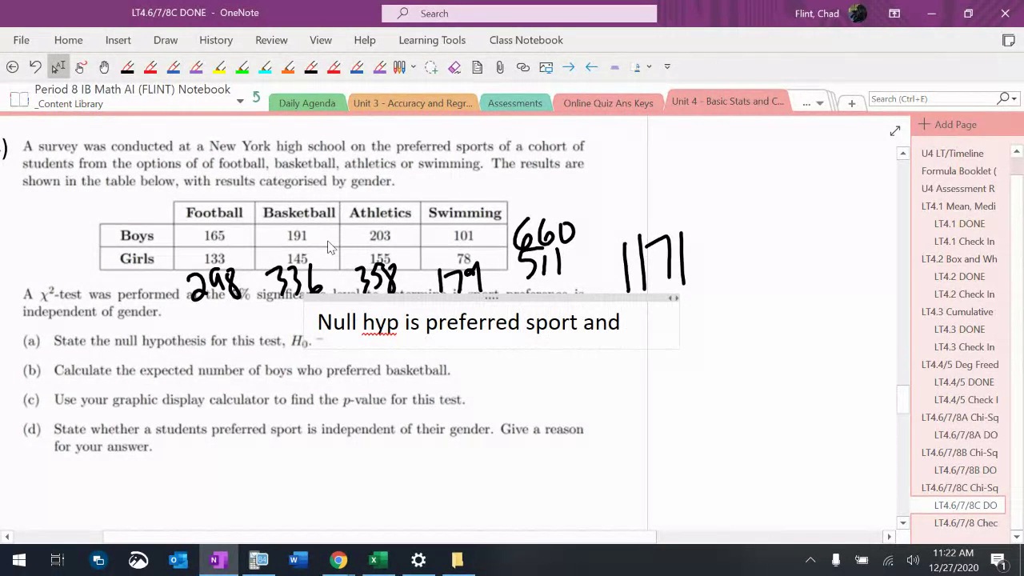
type(" gender are indpe")
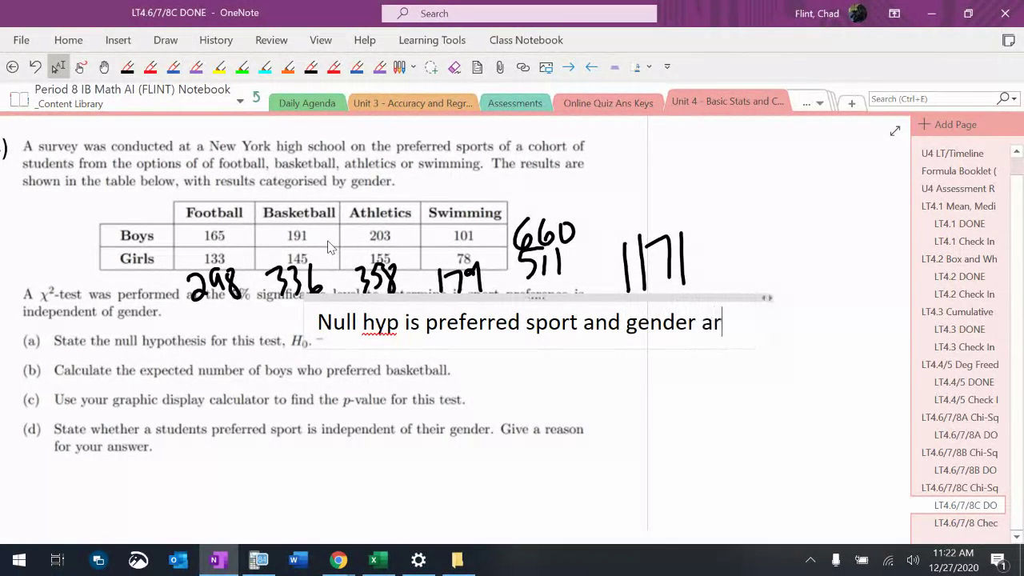
key("BackSpace")
key("BackSpace")
type("ependent")
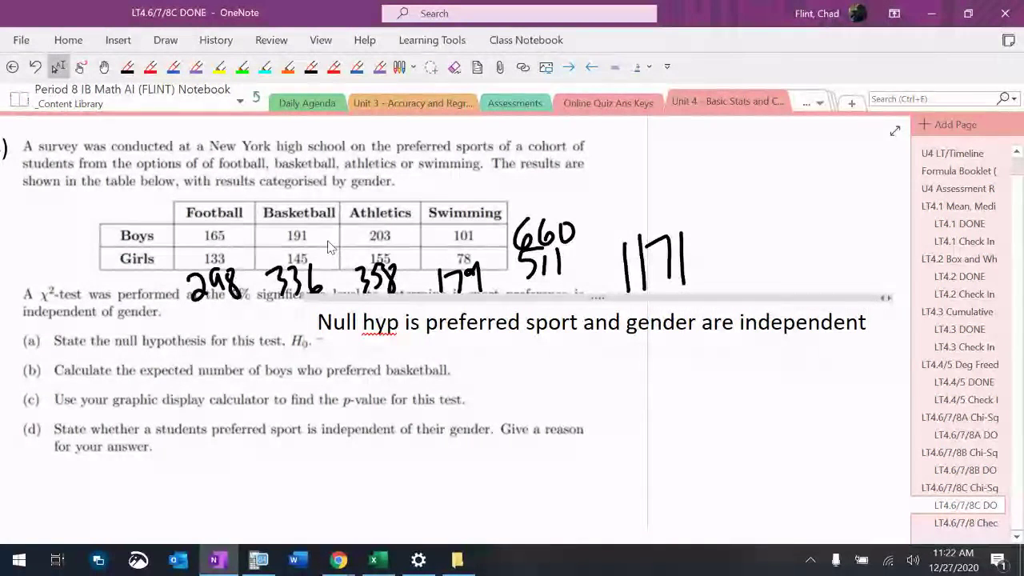
left_click(690, 476)
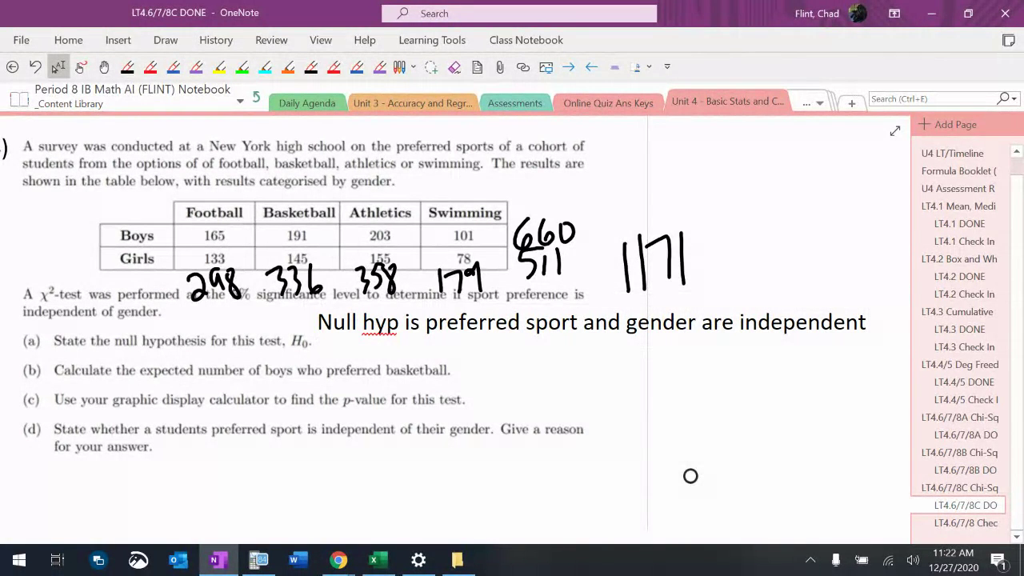
Handwrite "b)" with the fraction 660·336 over 1171 below the null hypothesis text.
scroll(690, 476, "down", 1)
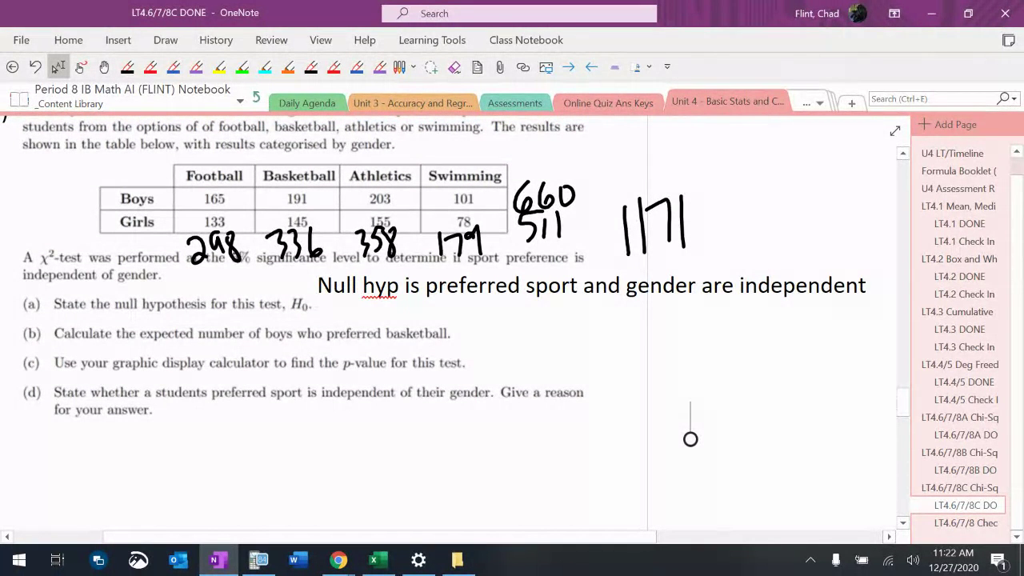
left_click_drag(612, 315, 618, 366)
mouse_move(636, 309)
left_mouse_down()
mouse_move(656, 360)
mouse_move(640, 392)
left_mouse_up()
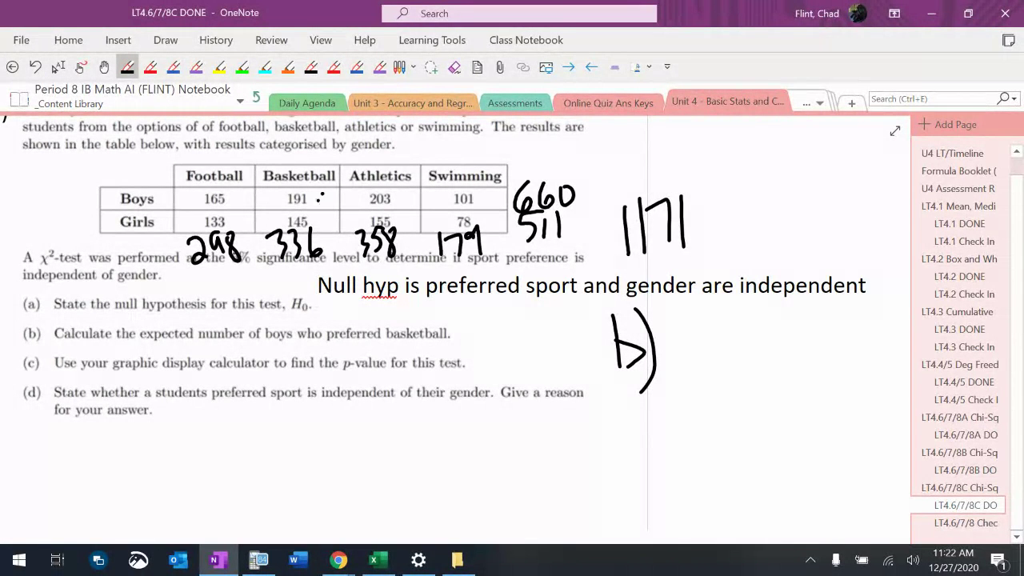
mouse_move(695, 310)
left_mouse_down()
mouse_move(685, 352)
mouse_move(692, 341)
left_mouse_up()
mouse_move(726, 314)
left_mouse_down()
mouse_move(715, 352)
mouse_move(718, 341)
left_mouse_up()
left_click_drag(744, 317, 804, 364)
mouse_move(832, 312)
left_mouse_down()
mouse_move(826, 352)
mouse_move(829, 339)
left_mouse_up()
mouse_move(692, 379)
left_mouse_down()
mouse_move(788, 367)
mouse_move(777, 419)
left_mouse_up()
left_click_drag(792, 376, 795, 414)
Calculate the expected number of boys preferring basketball as 660*336/1171 in TI-SmartView.
left_click(104, 66)
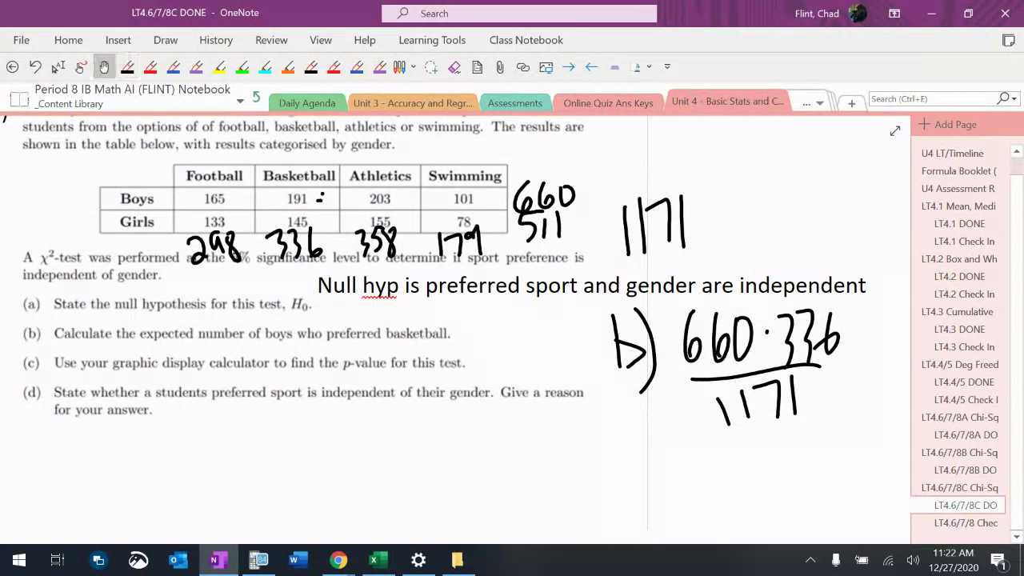
left_click_drag(752, 448, 400, 427)
left_click(258, 559)
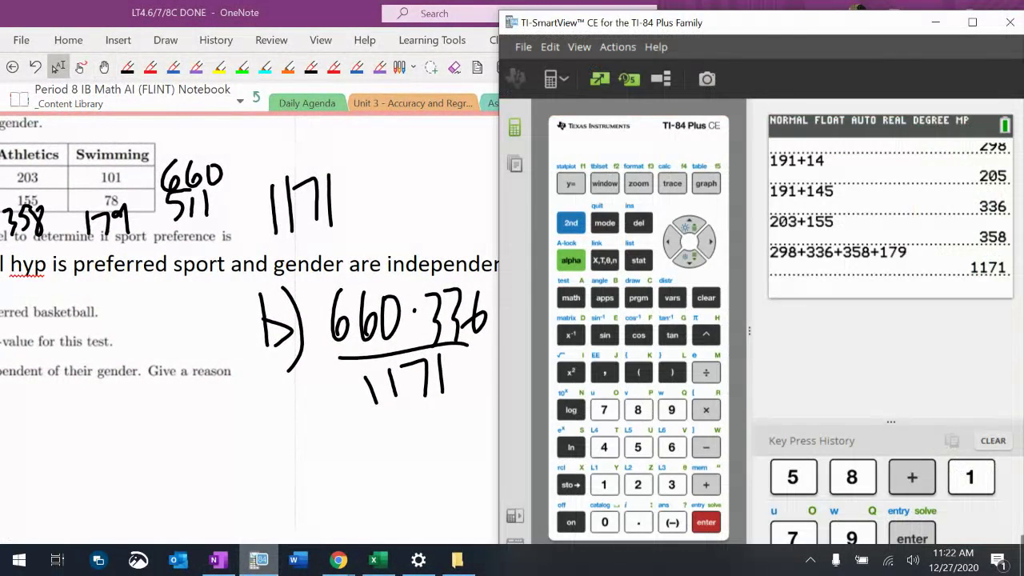
type("660")
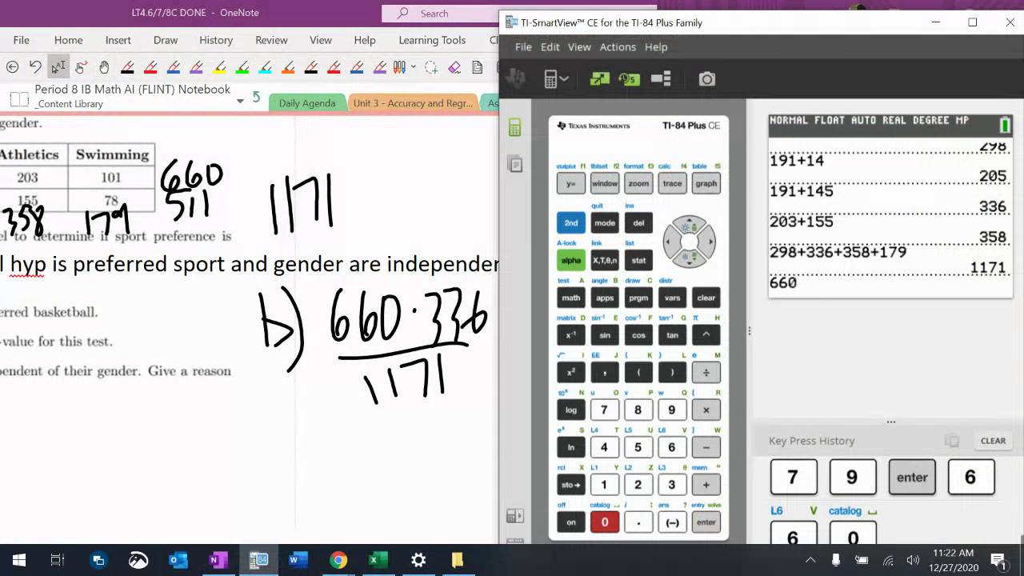
type("*336")
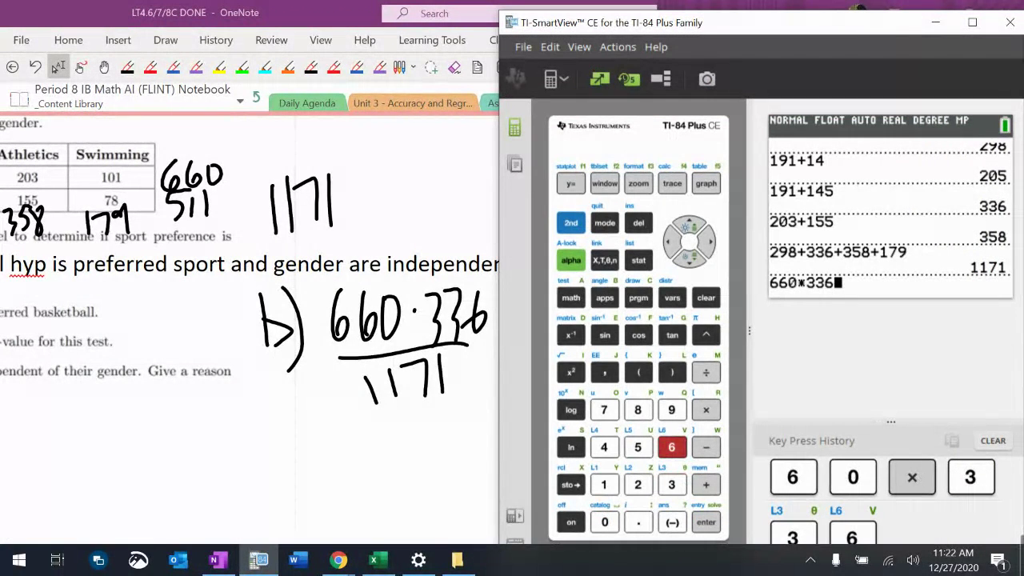
type("/1171")
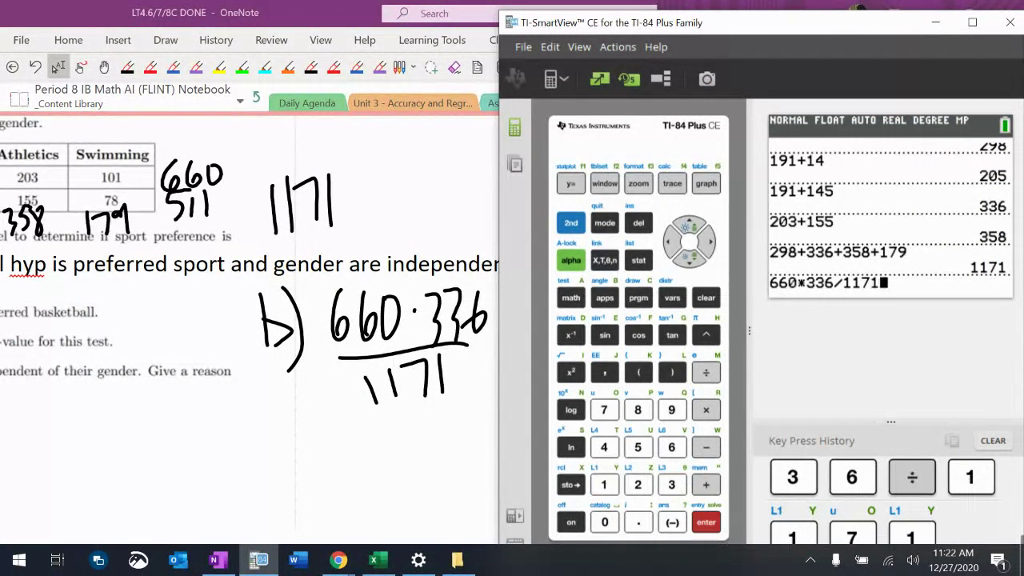
key("Return")
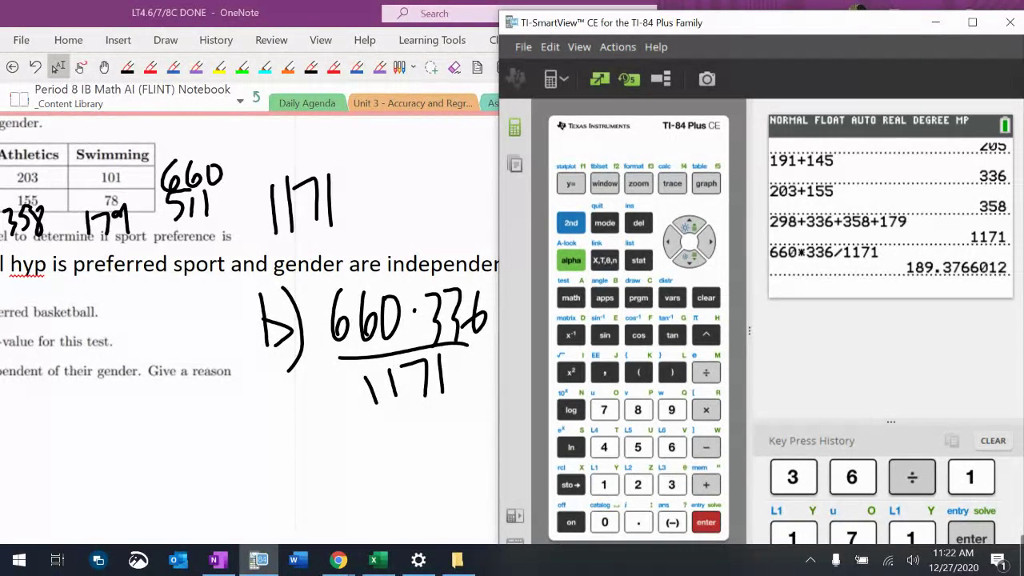
Handwrite "= 189" after the part (b) fraction in OneNote.
key("alt+Tab")
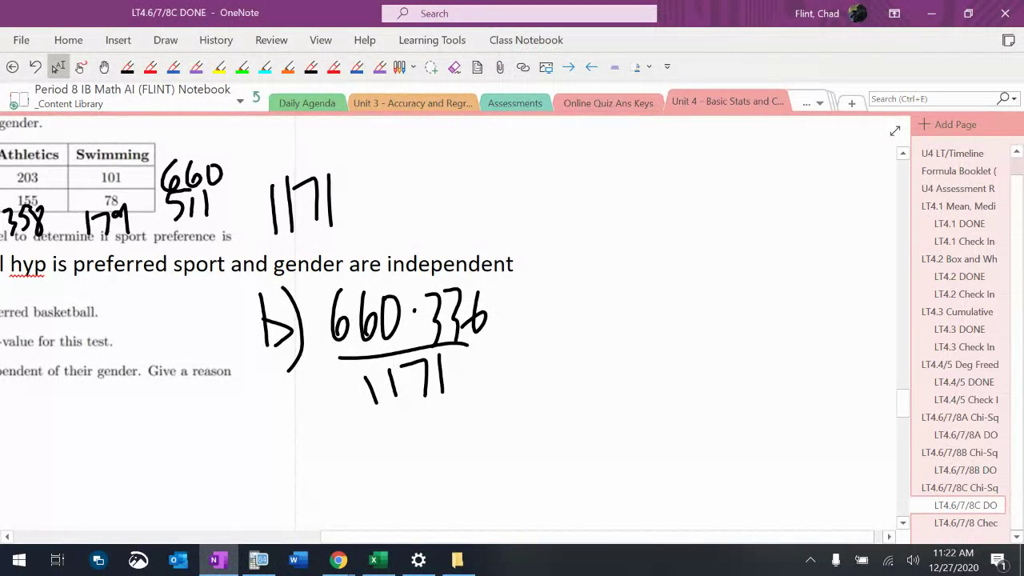
left_click_drag(512, 329, 533, 324)
left_click_drag(522, 352, 544, 343)
left_click_drag(573, 296, 575, 361)
mouse_move(610, 296)
left_mouse_down()
mouse_move(594, 351)
mouse_move(592, 298)
left_mouse_up()
mouse_move(609, 303)
left_mouse_down()
mouse_move(629, 293)
mouse_move(631, 372)
left_mouse_up()
Review the sports-by-gender table and the part (c) question about the p-value.
scroll(455, 324, "left", 3)
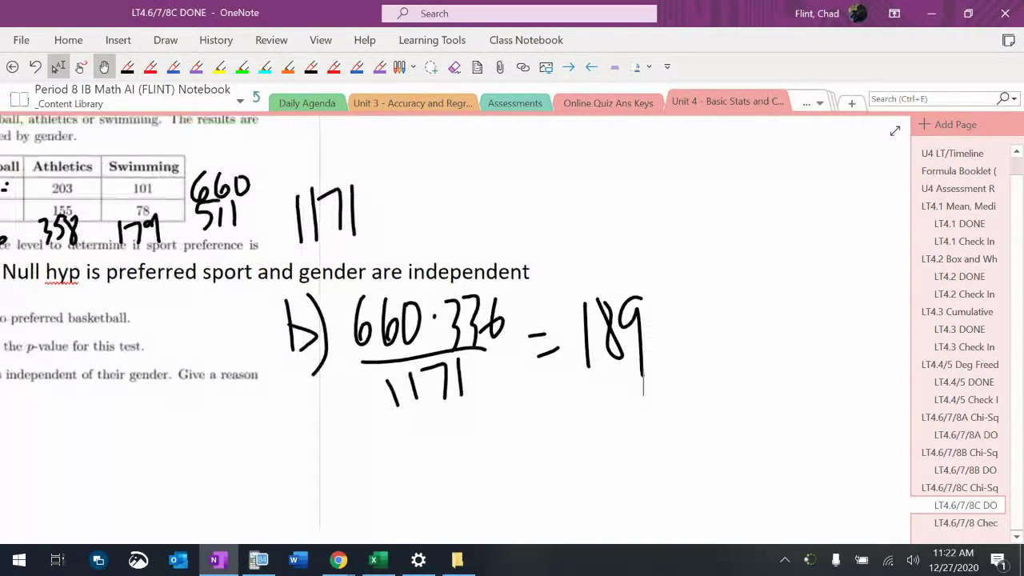
scroll(455, 323, "up", 2)
scroll(456, 323, "down", 3)
scroll(455, 324, "left", 1)
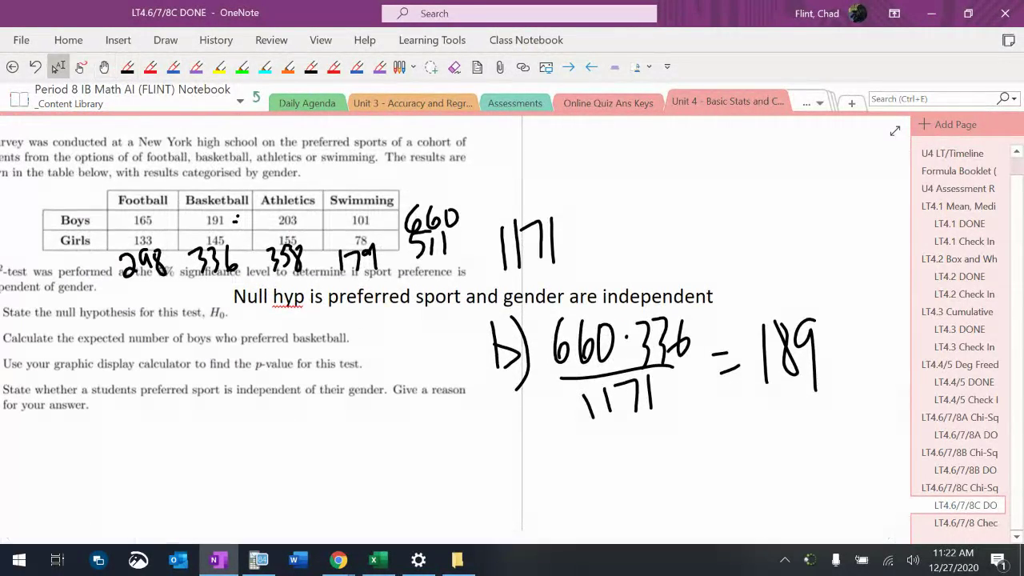
scroll(455, 323, "left", 1)
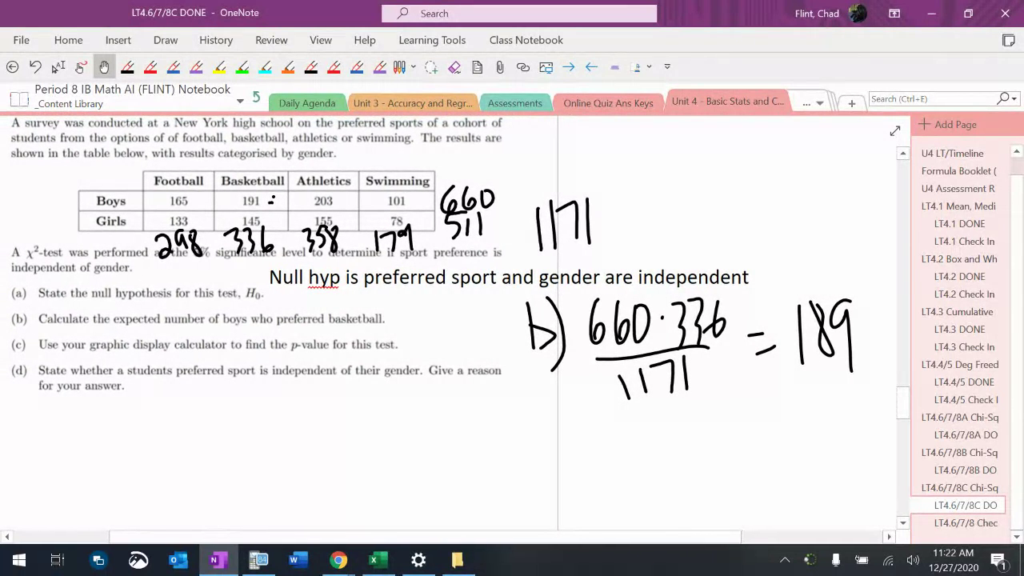
scroll(456, 323, "up", 1)
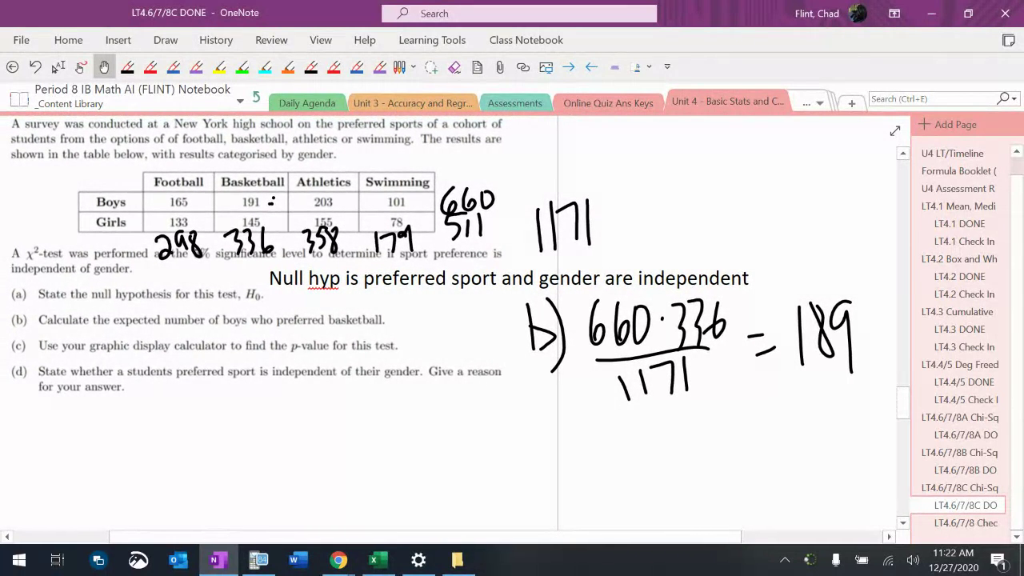
left_click_drag(514, 224, 389, 160)
scroll(451, 323, "up", 3)
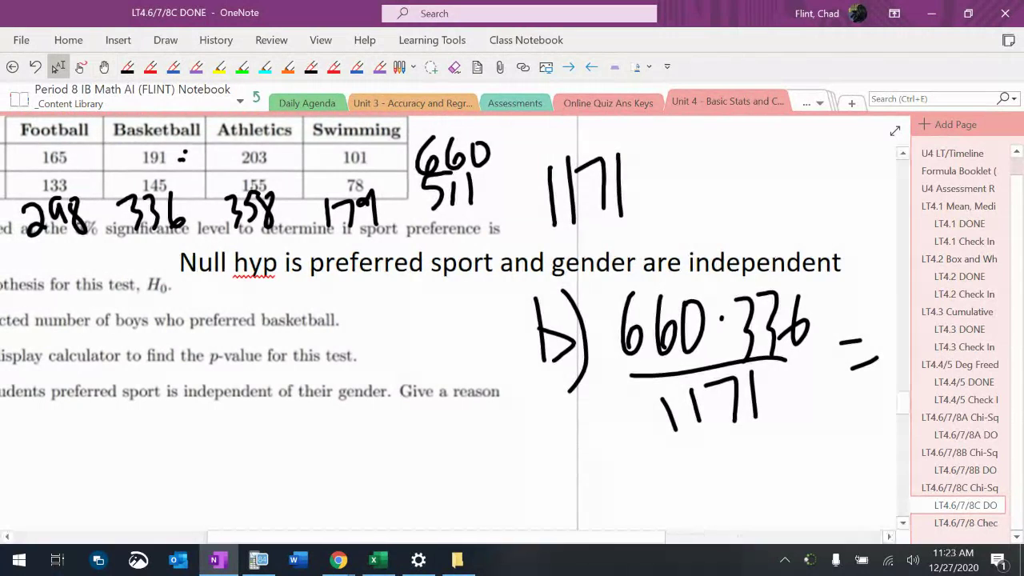
Open matrix [A] for editing in TI-SmartView and set its dimensions to 2×4.
key("alt+Tab")
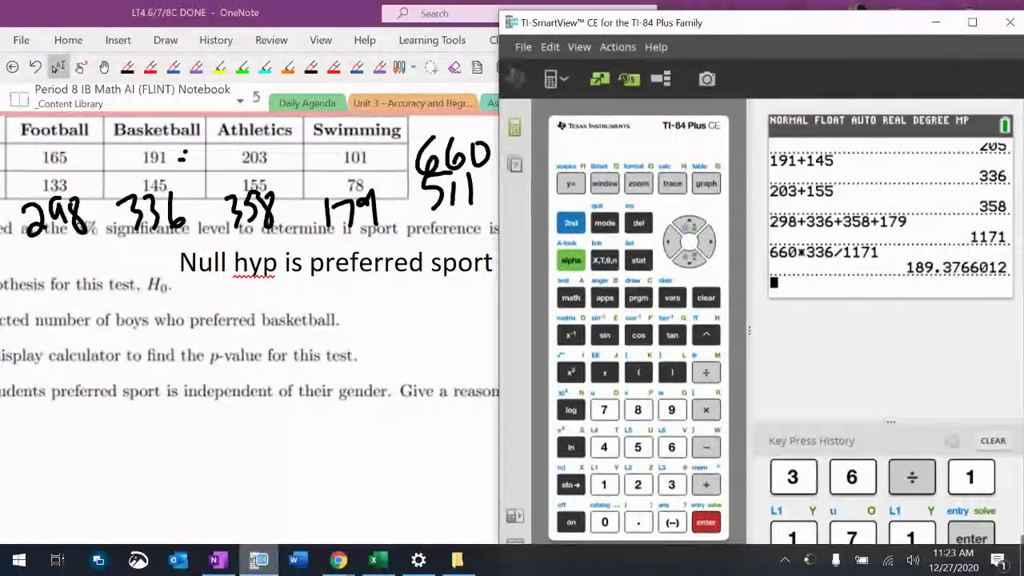
left_click(570, 222)
left_click(570, 335)
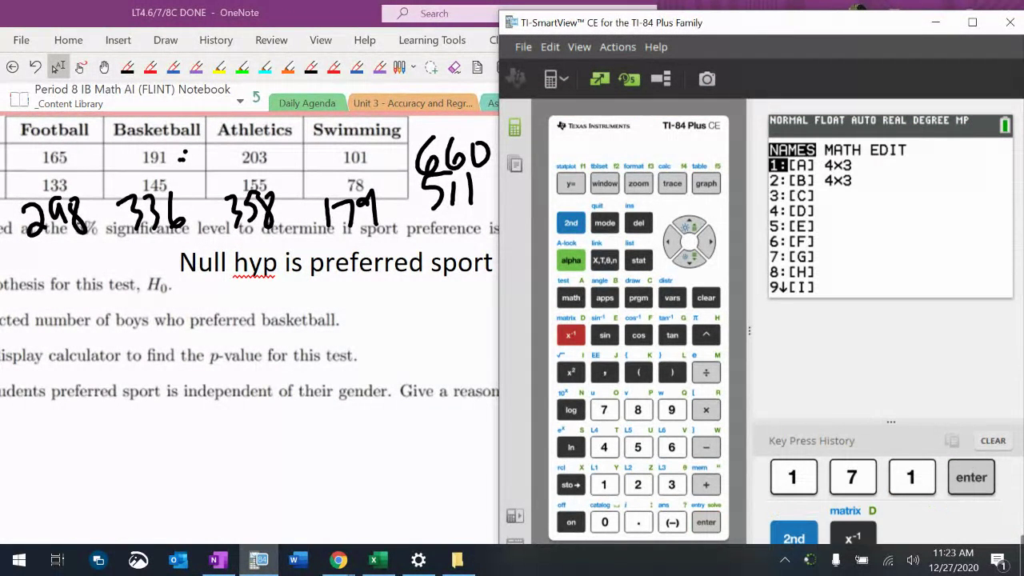
key("Left")
key("Return")
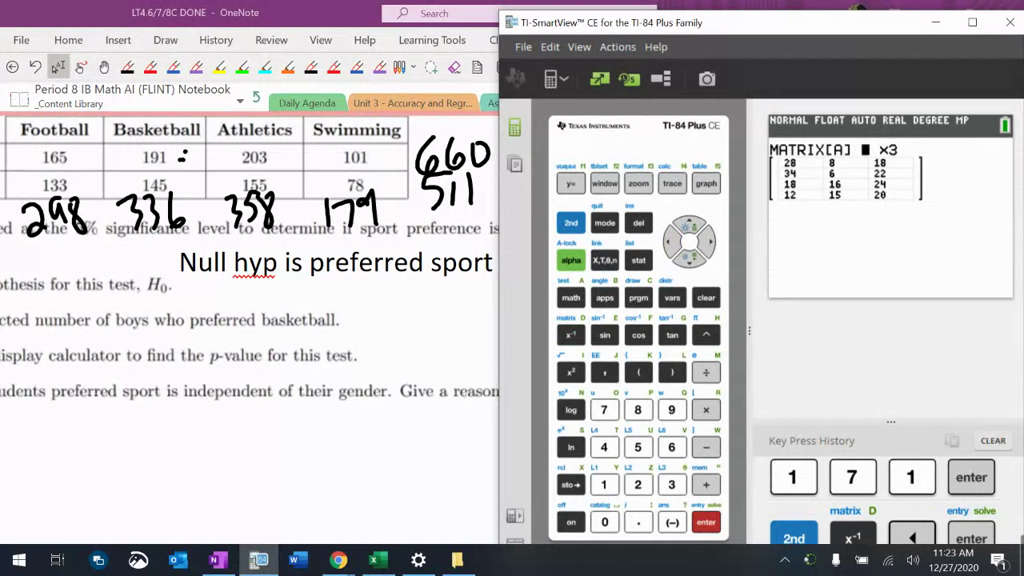
type("2")
key("Return")
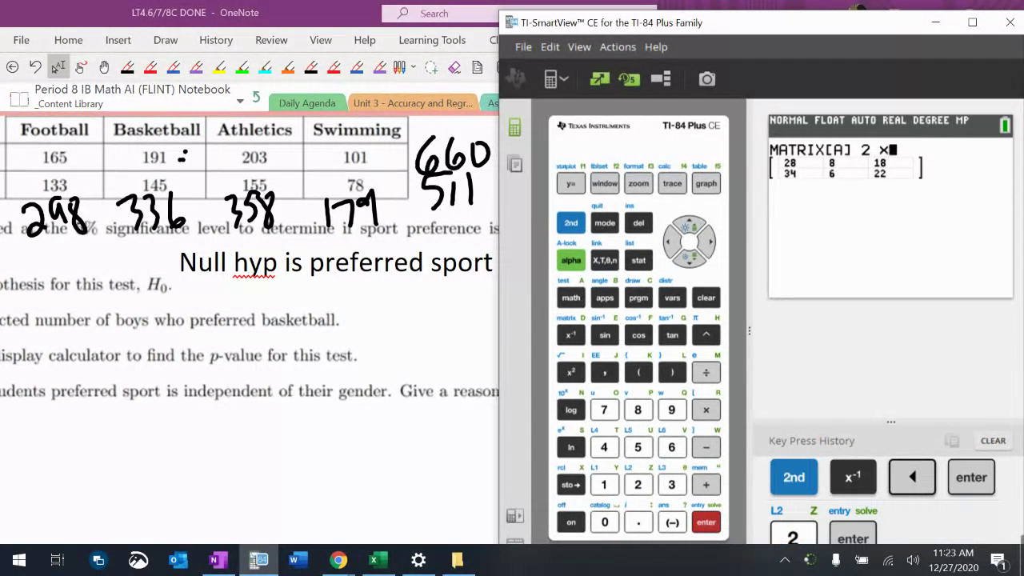
type("4")
key("Return")
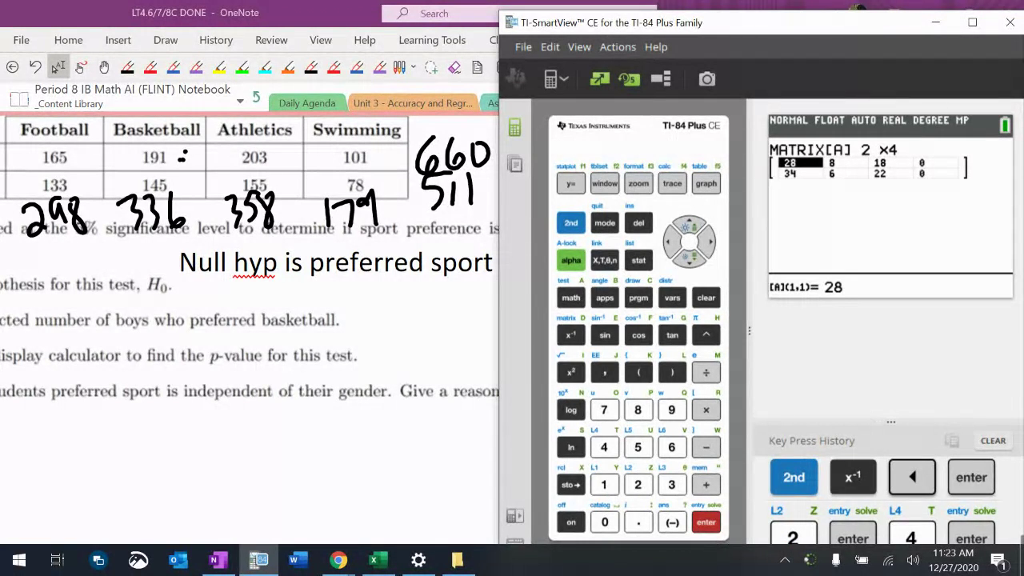
Fill matrix [A] with the observed table frequencies: 165, 191, 203, 101 in row 1 and 133, 145, 155, 78 in row 2.
type("165")
key("Return")
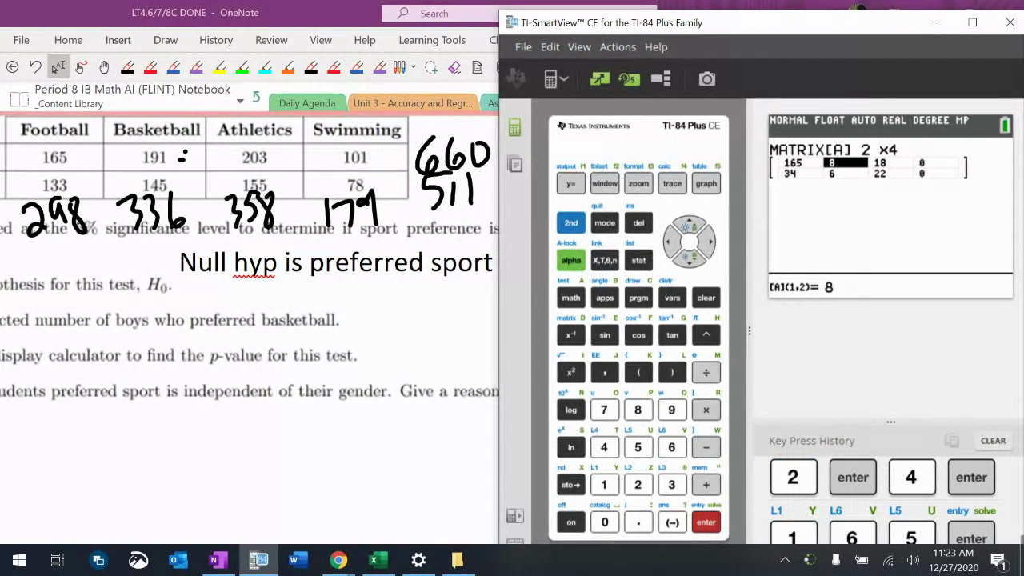
type("191")
key("Return")
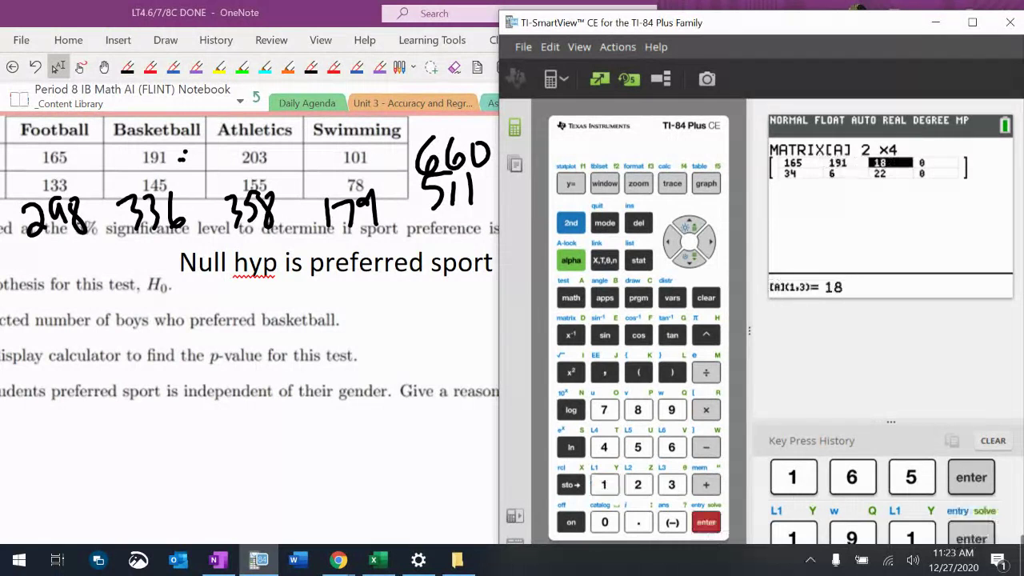
type("203")
key("Return")
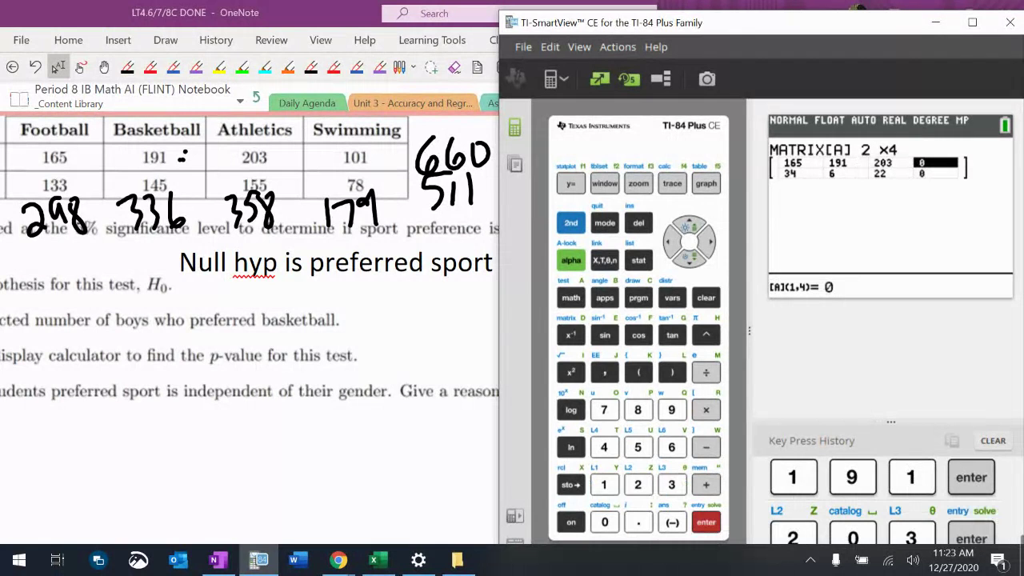
type("101")
key("Return")
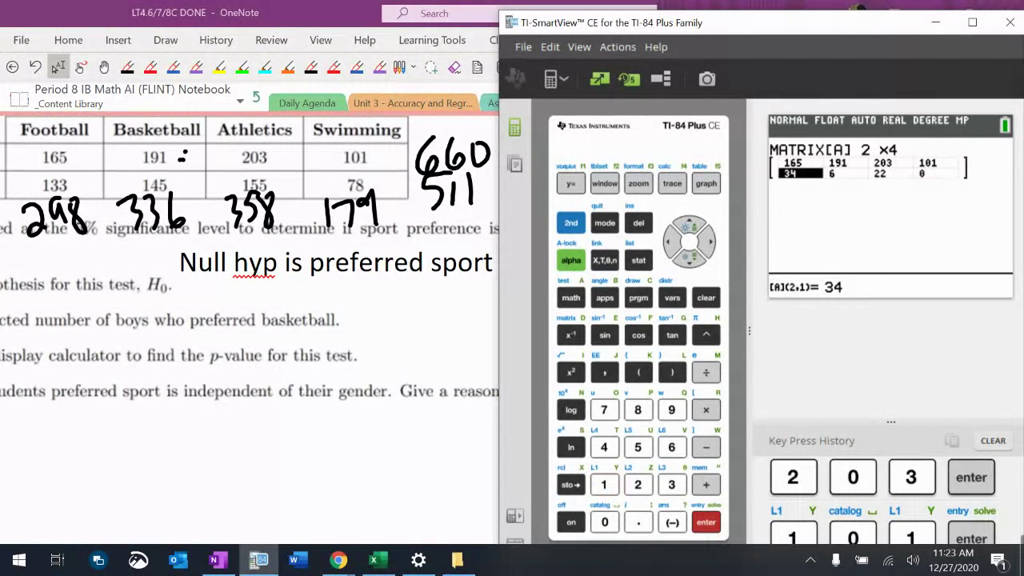
type("133")
key("Return")
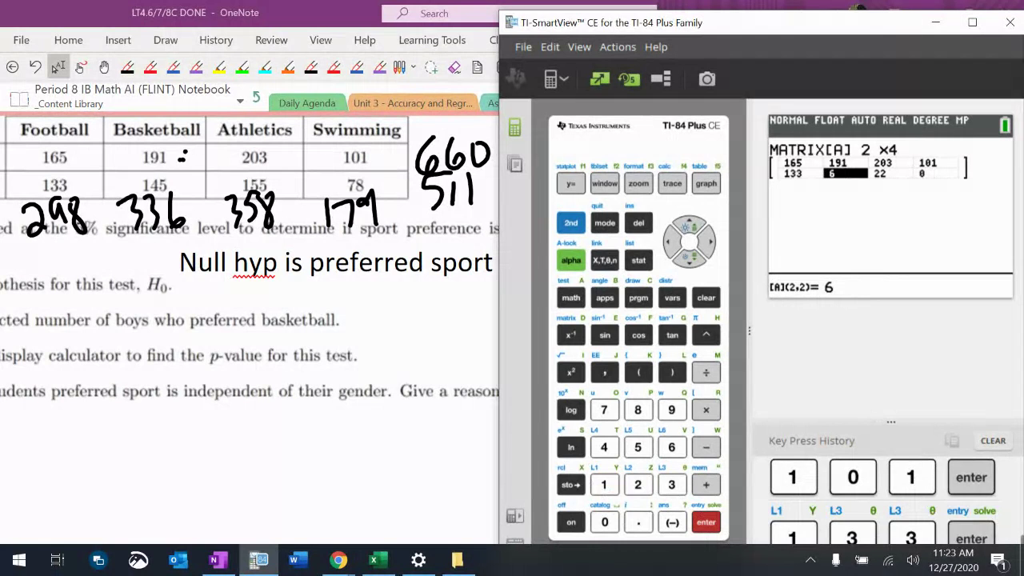
type("145")
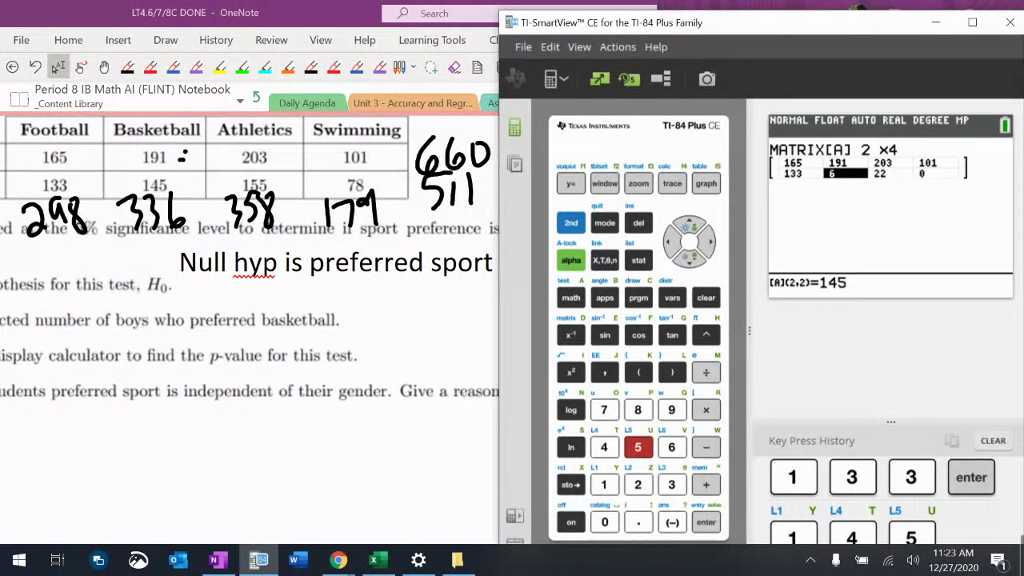
key("Return")
type("155")
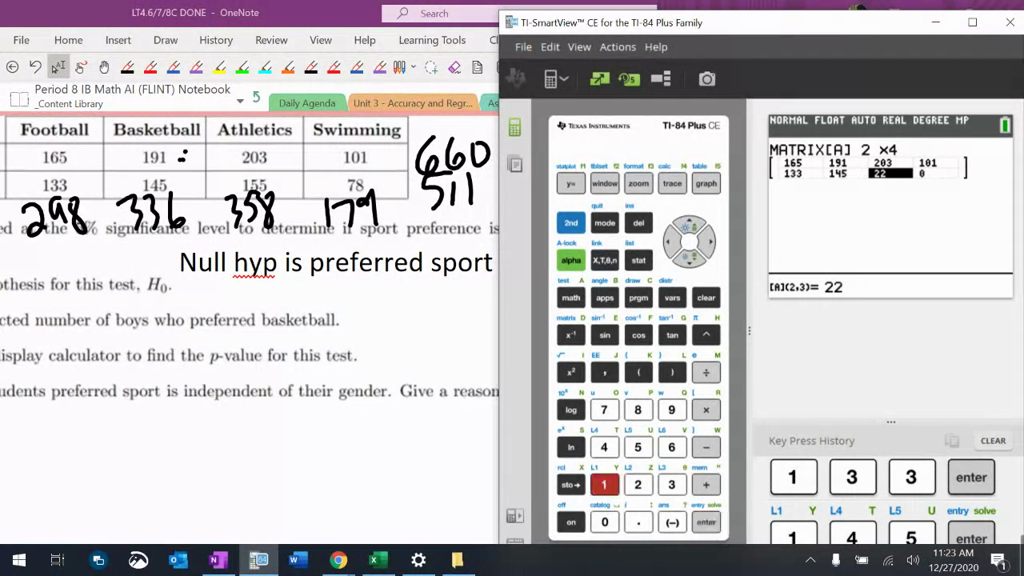
key("Return")
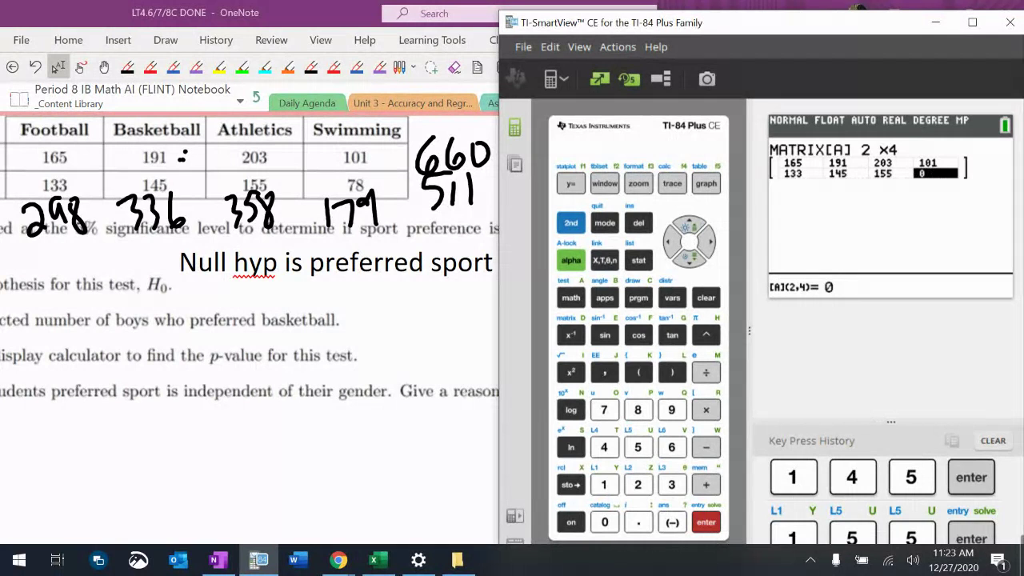
type("78")
key("Return")
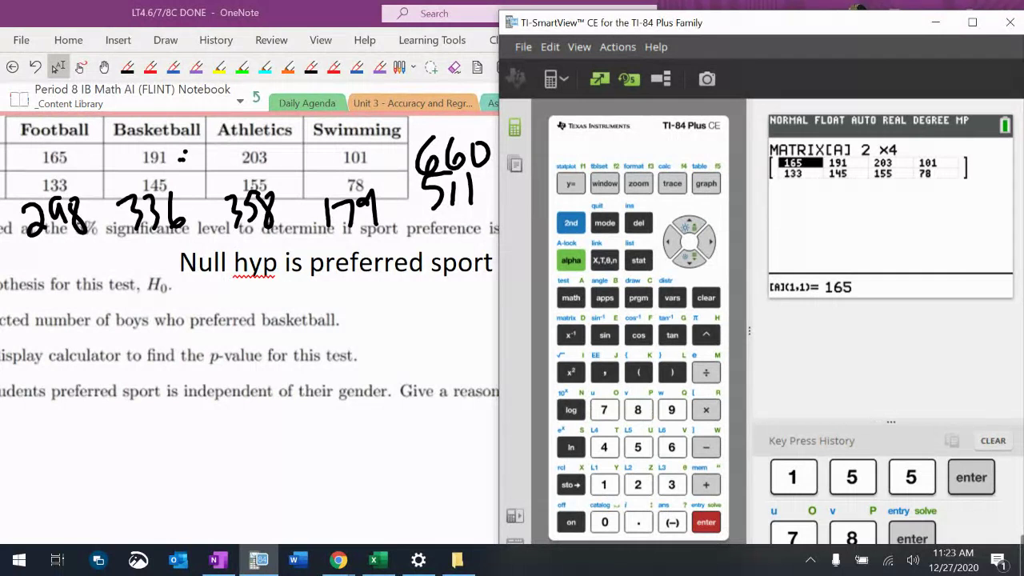
left_click(570, 223)
left_click(570, 334)
left_click(671, 242)
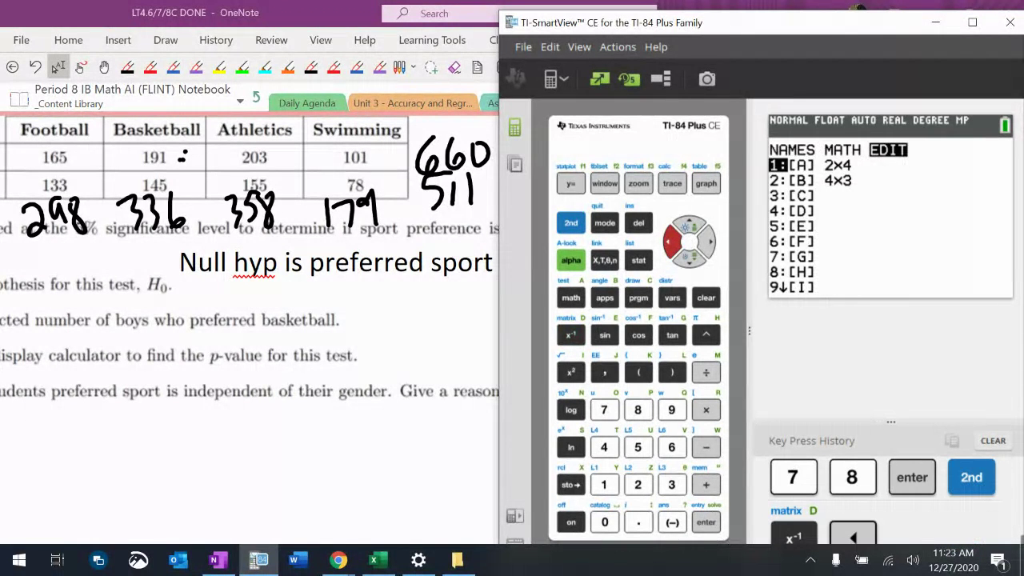
key("Return")
type("4×4")
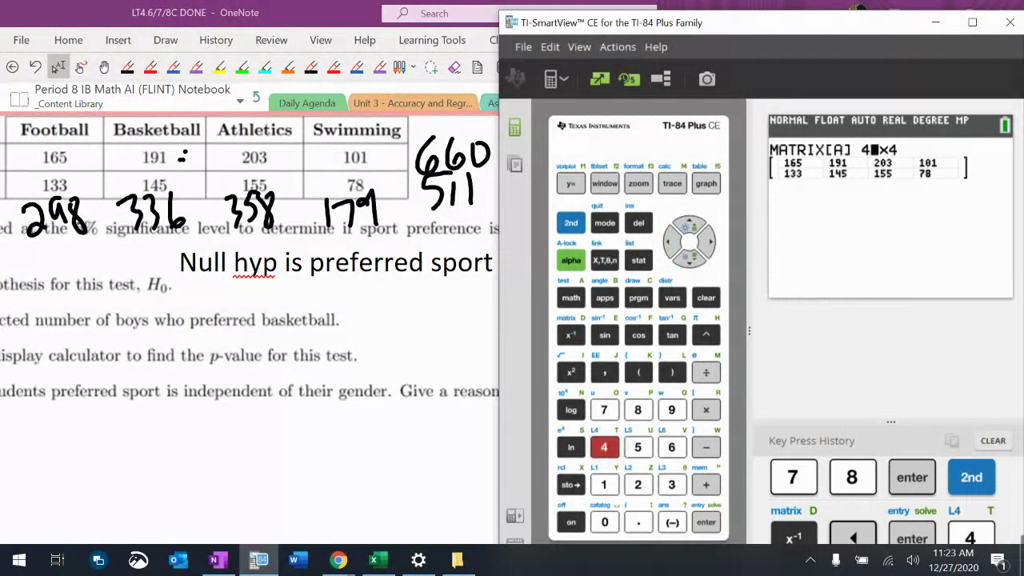
key("Return")
key("Left")
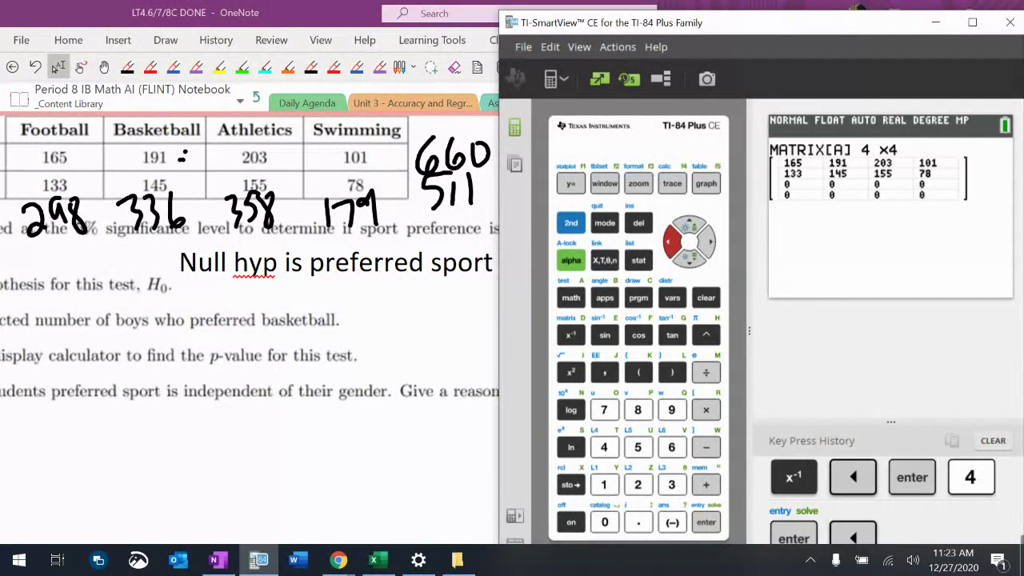
type("24")
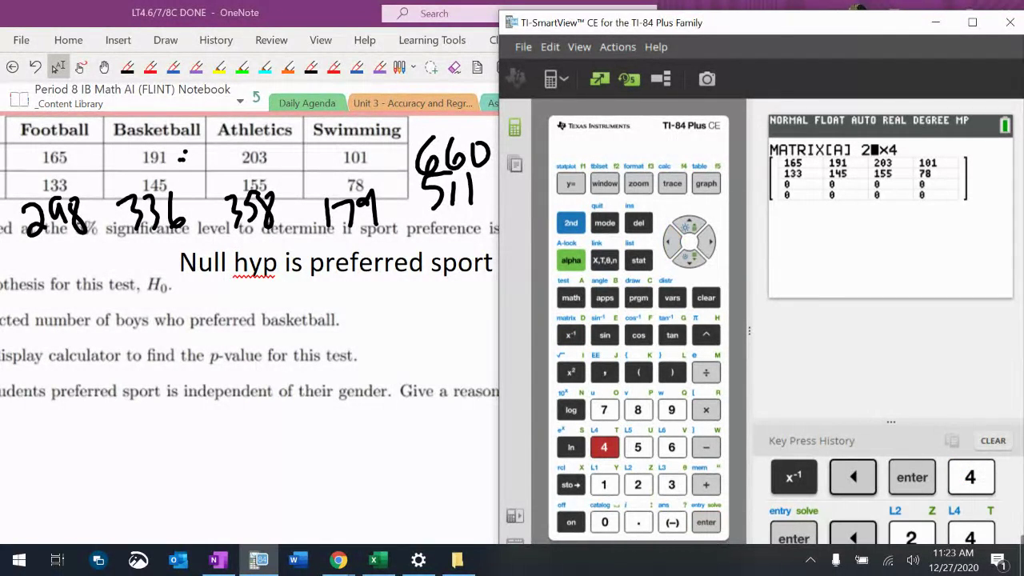
key("Delete")
key("Return")
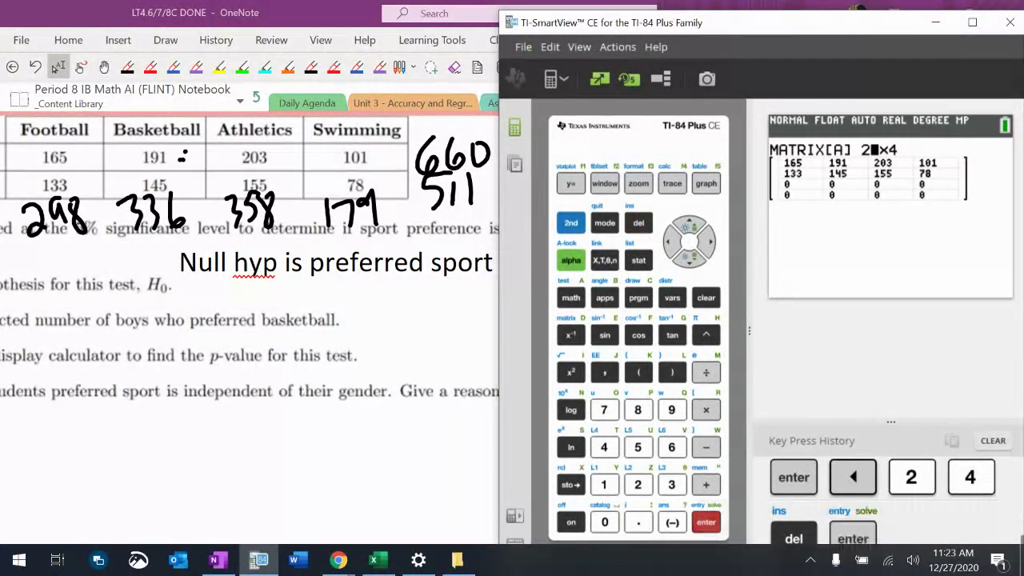
key("Return")
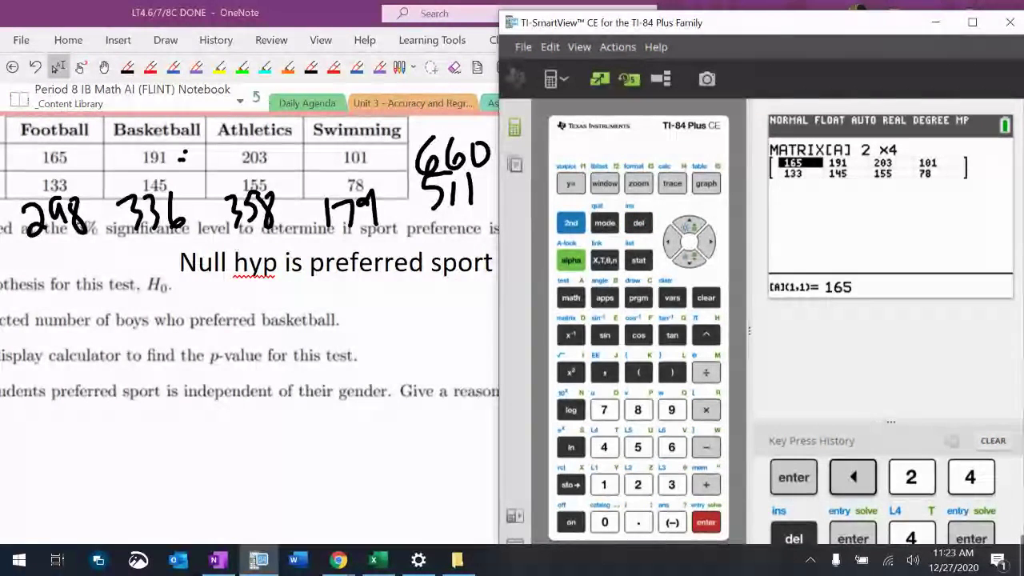
Enter the expected values 660*298/1171 and 660*336/1171 in the first two cells of row 1 of matrix [A].
type("660")
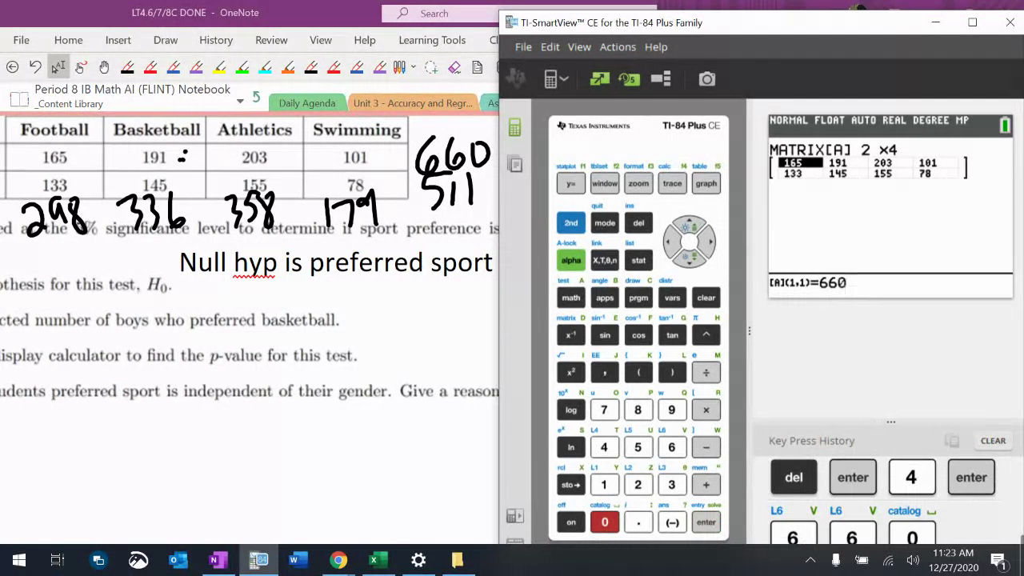
type("*298/")
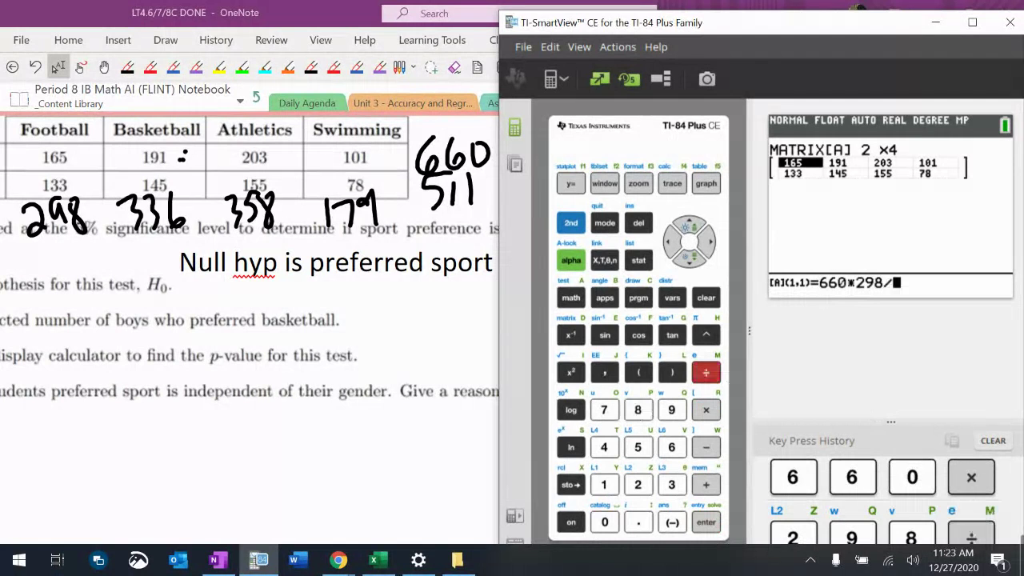
type("1171")
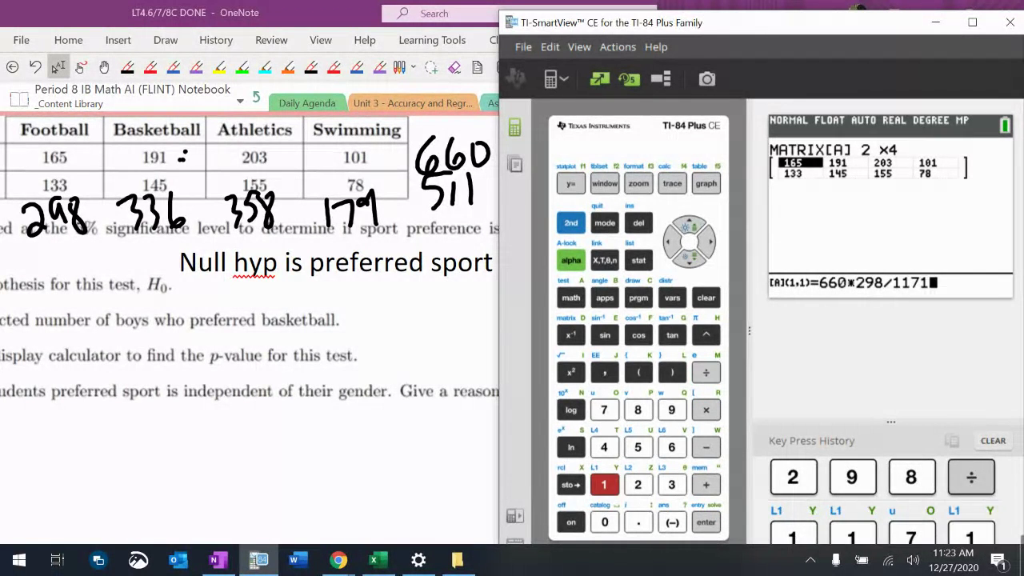
key("Return")
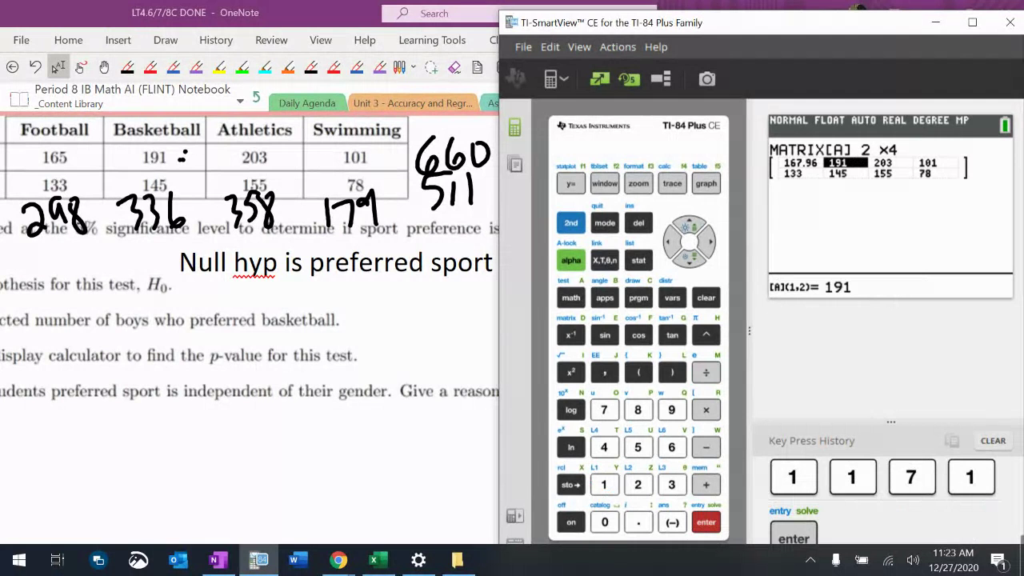
key("alt+Tab")
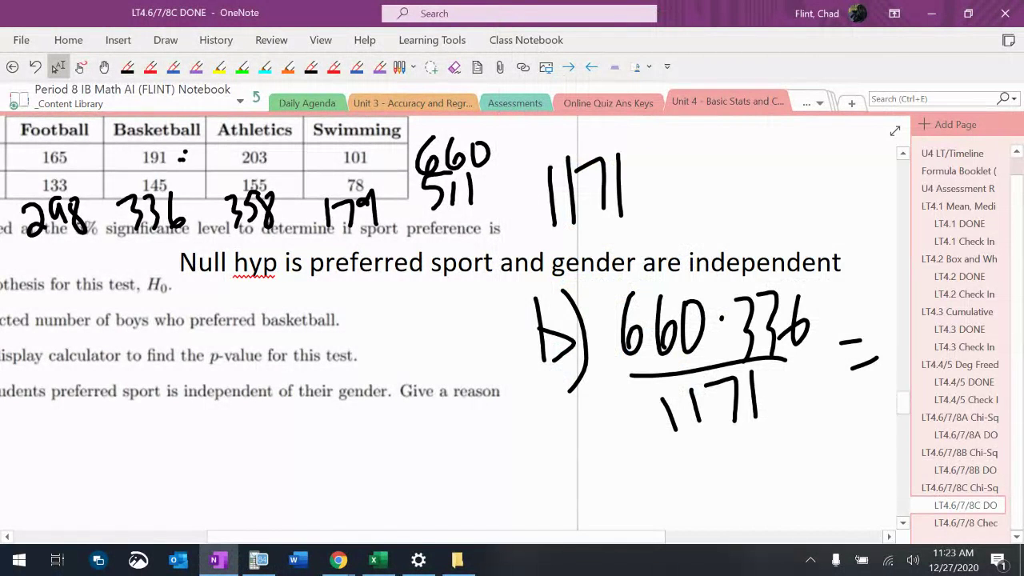
key("alt+Tab")
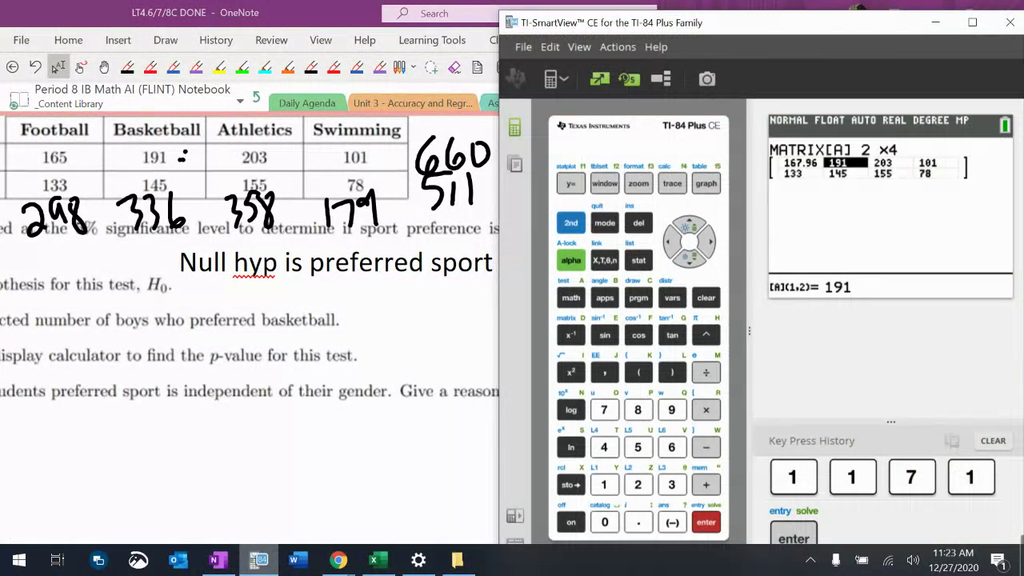
type("66*")
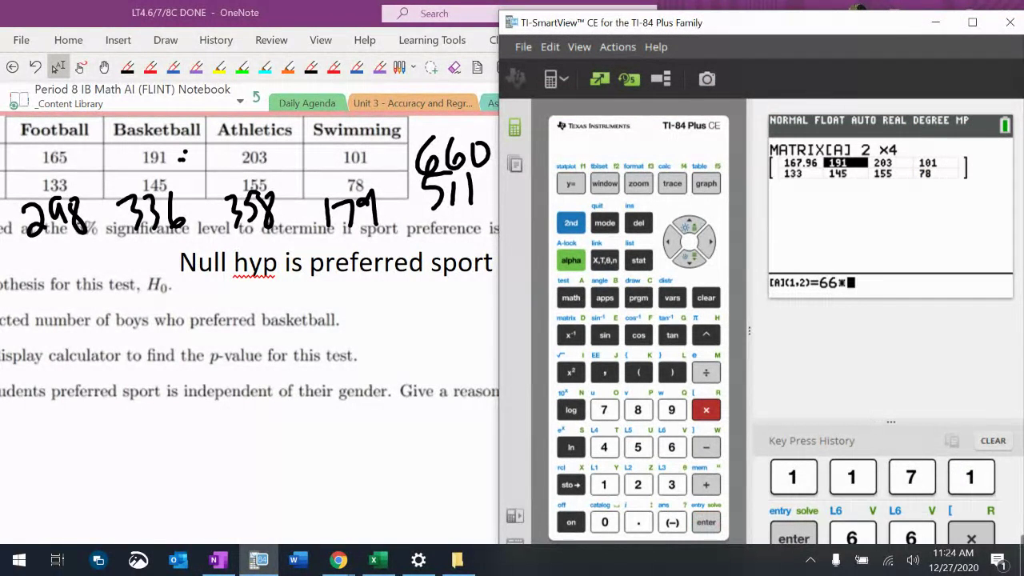
key("Left")
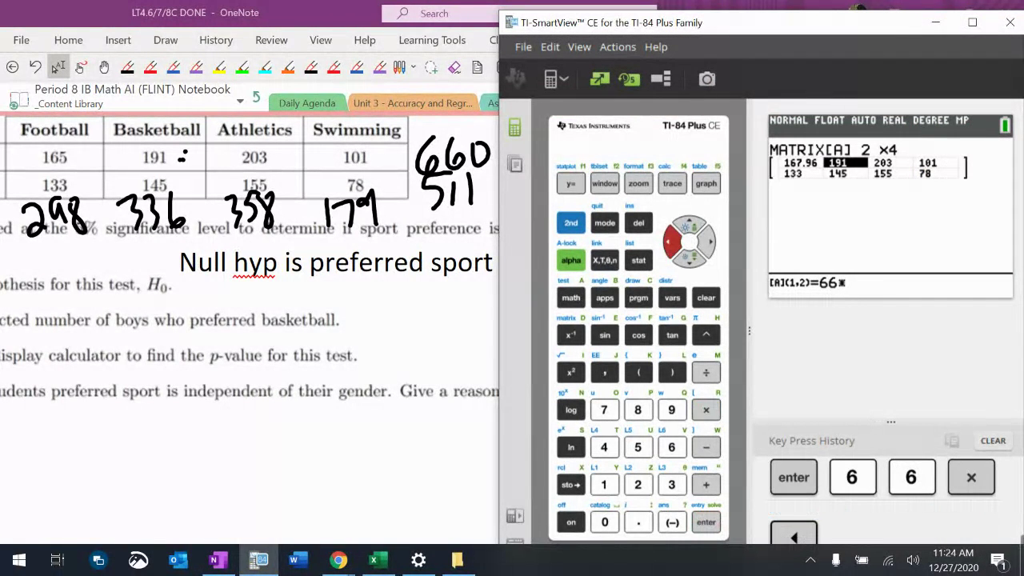
type("0*336")
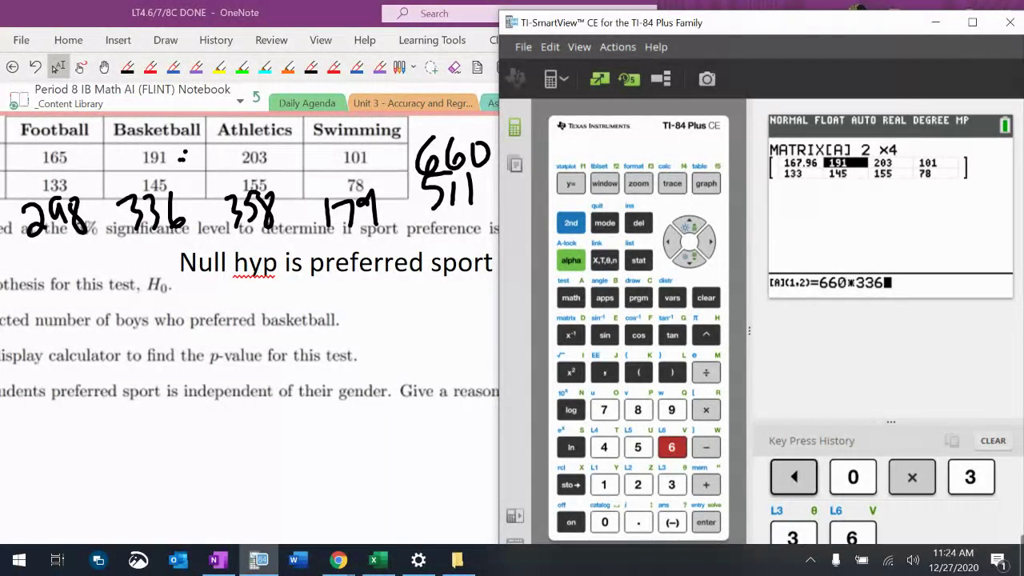
type("/1171")
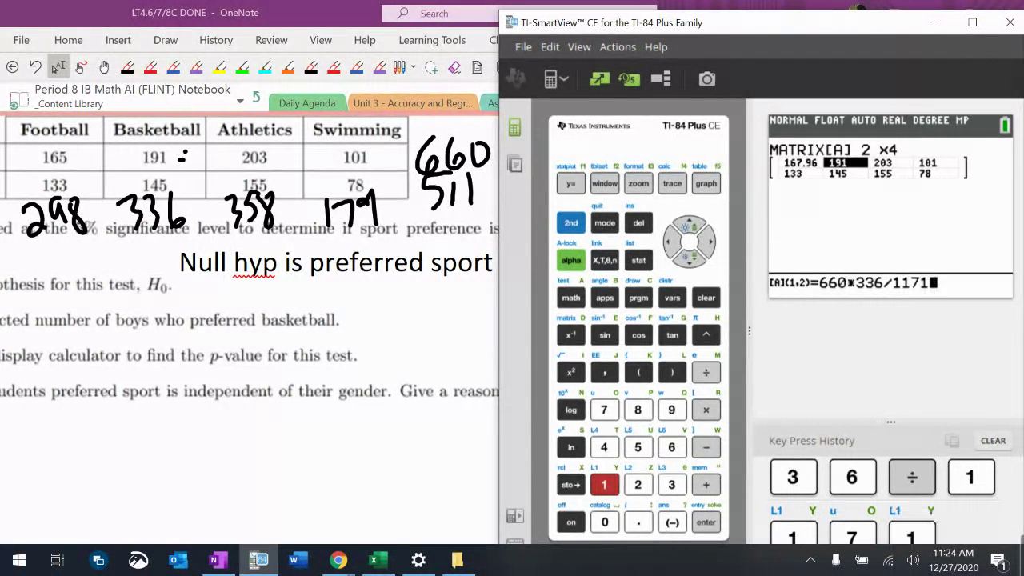
key("Return")
Enter the expected values 660*358/1171 and 660*179/1171 in the third and fourth cells of row 1 of matrix [A].
type("660*")
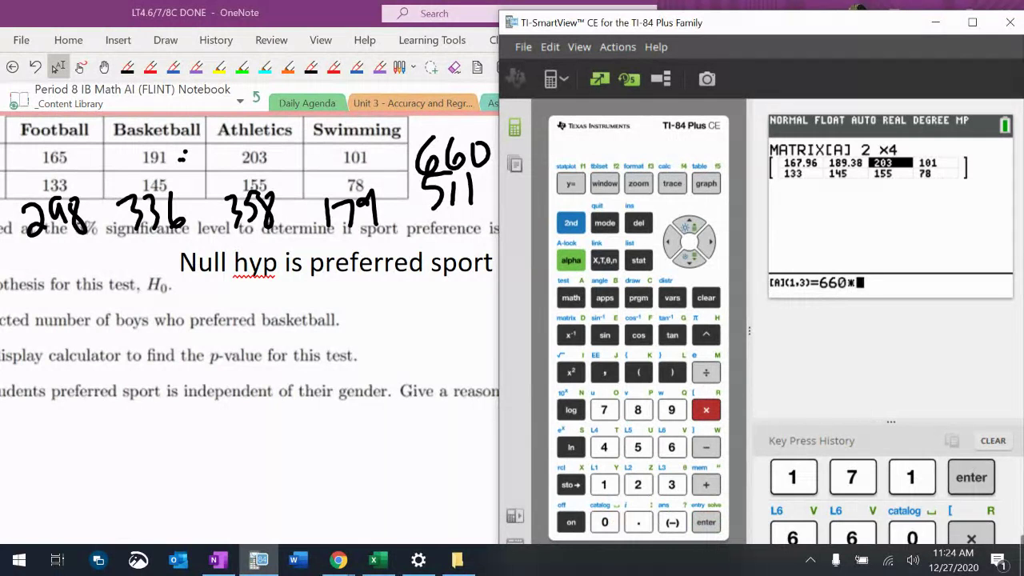
type("358/")
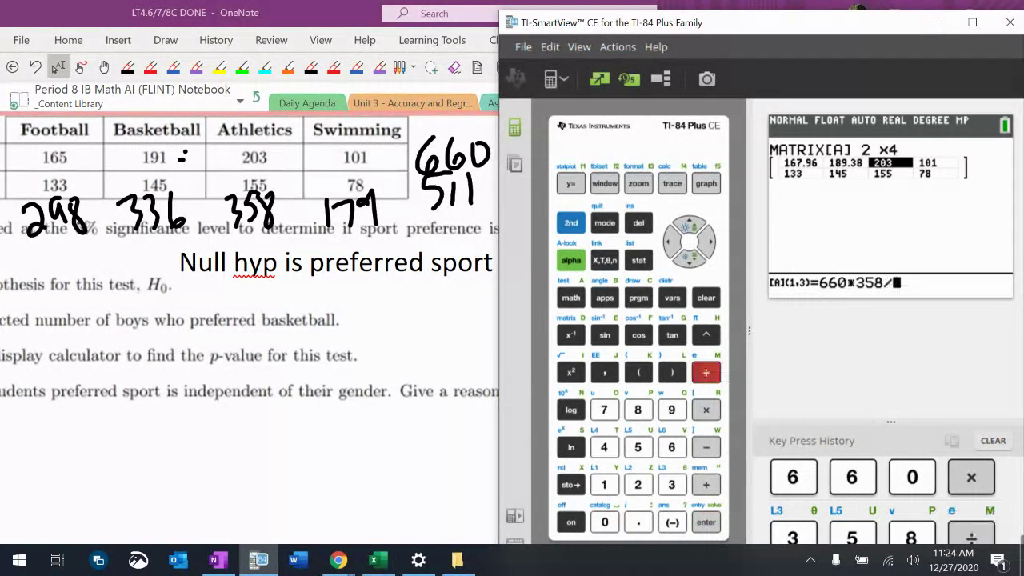
type("1171")
key("Return")
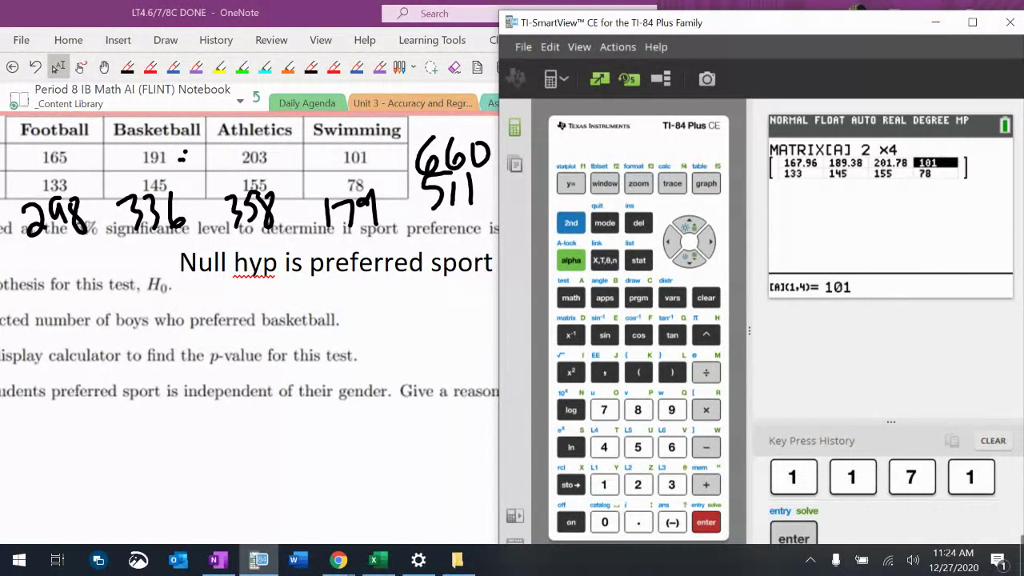
type("660")
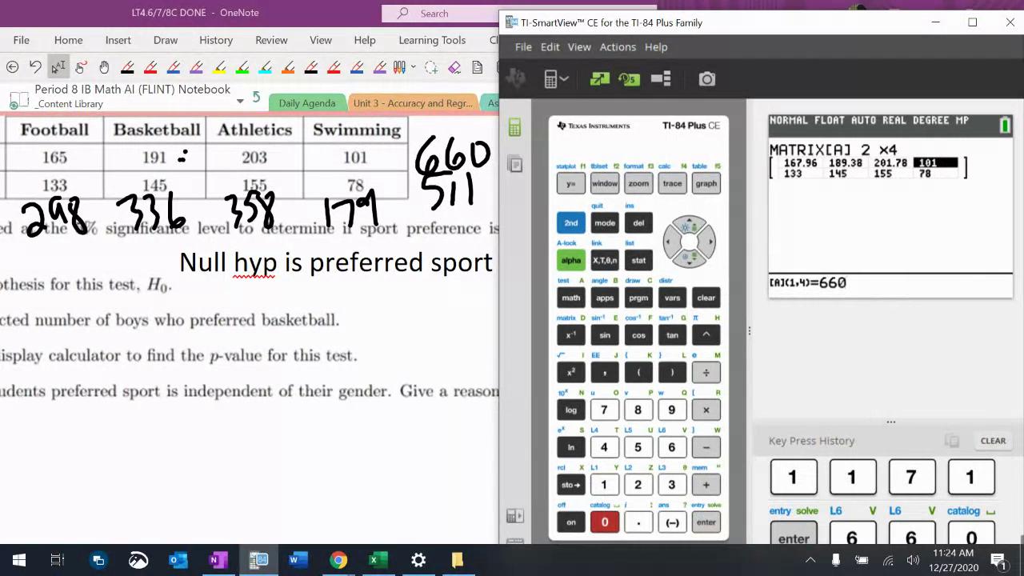
type("*179")
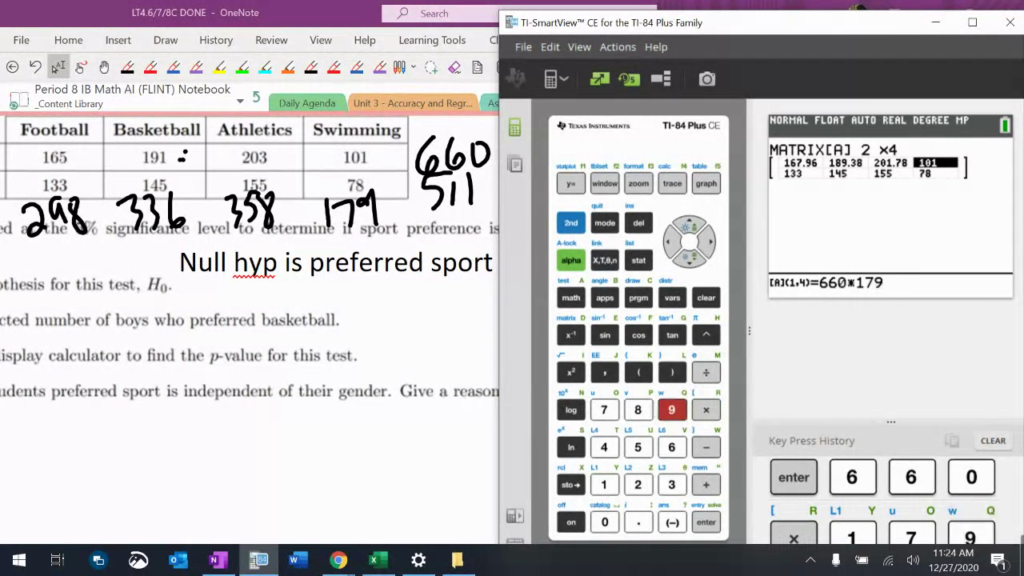
type("/1171")
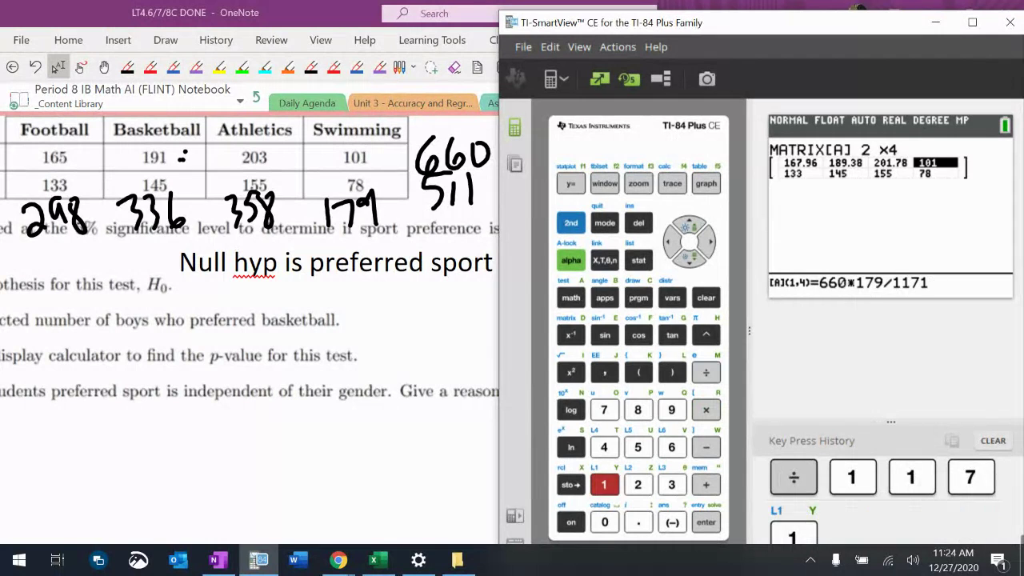
key("Return")
Enter the expected values 511*298/1171 and 511*336/1171 in the first two cells of row 2 of matrix [A].
type("5")
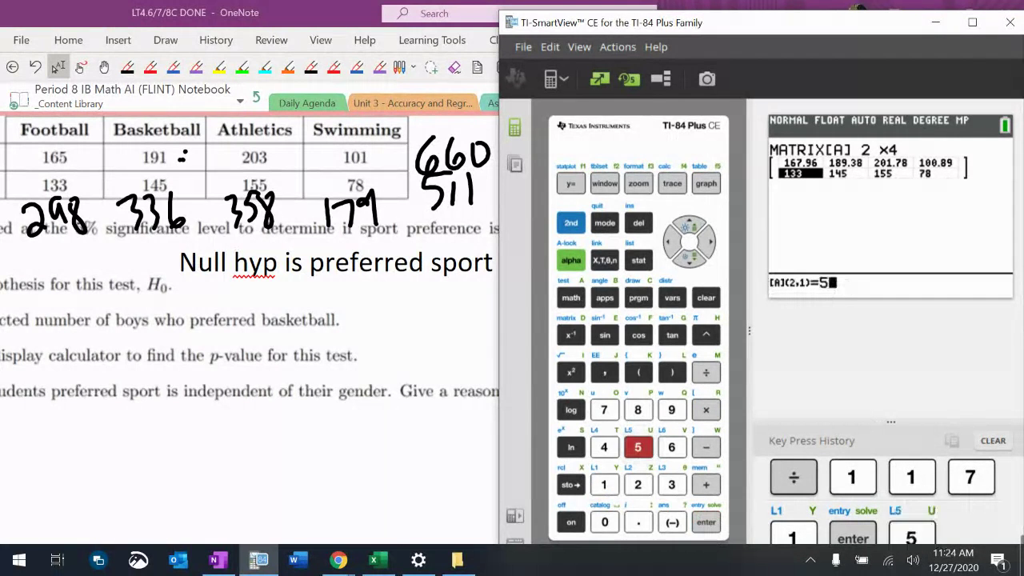
type("11*298")
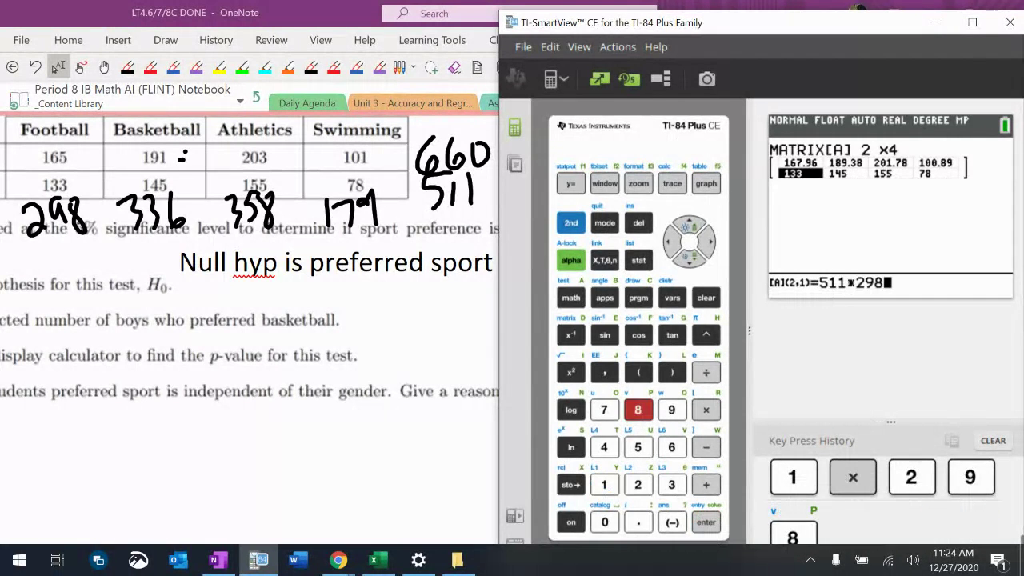
type("/1171")
key("Return")
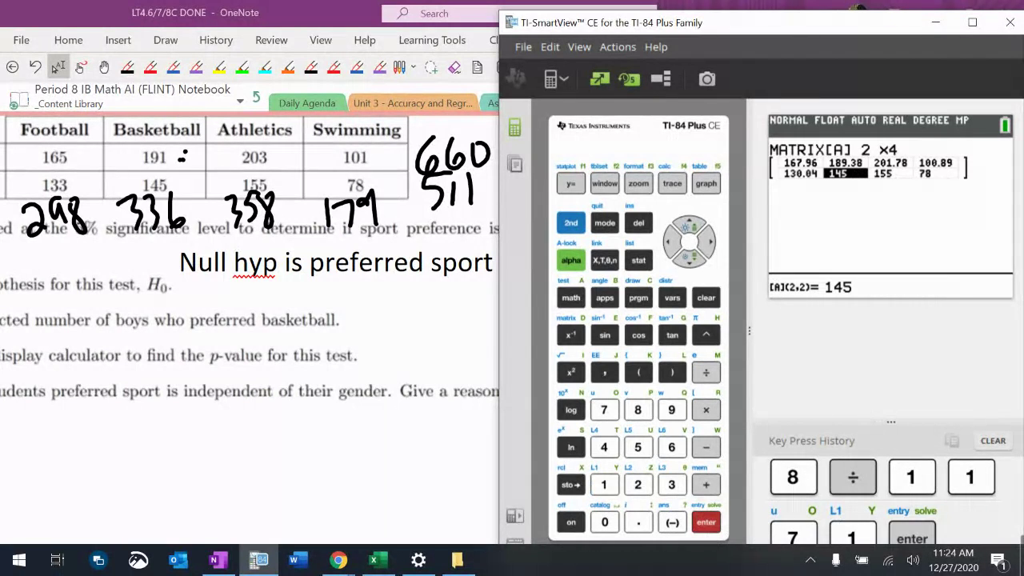
type("511*")
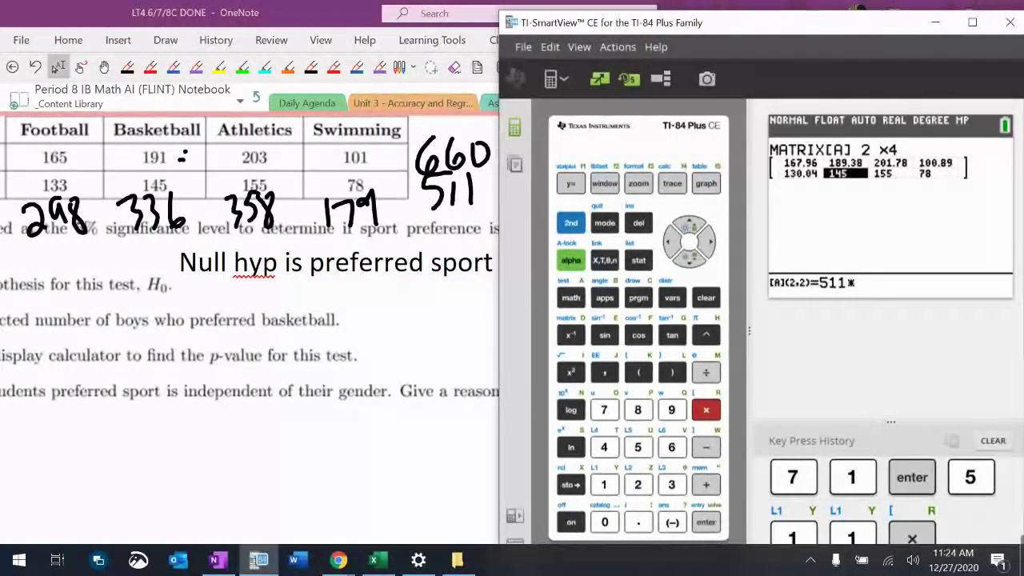
type("336/")
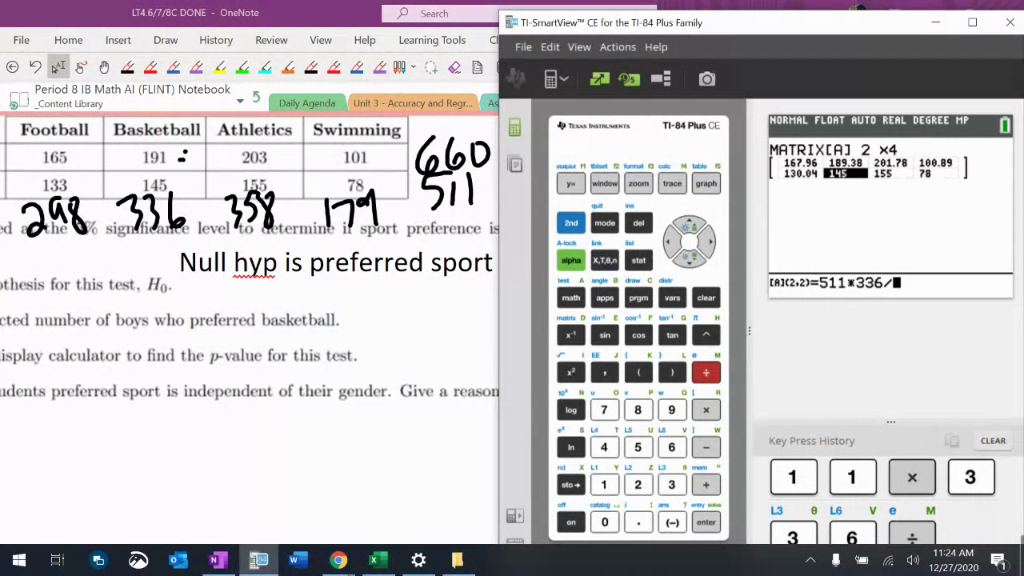
type("1171")
key("Return")
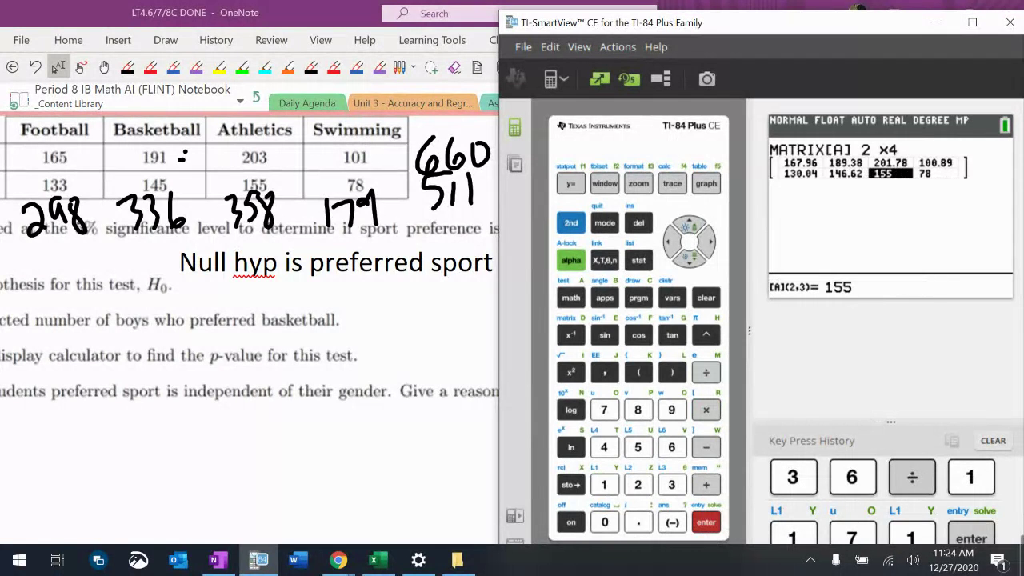
Enter 511*358/1171 in the third cell and 511 in the fourth cell of row 2 of matrix [A].
type("511")
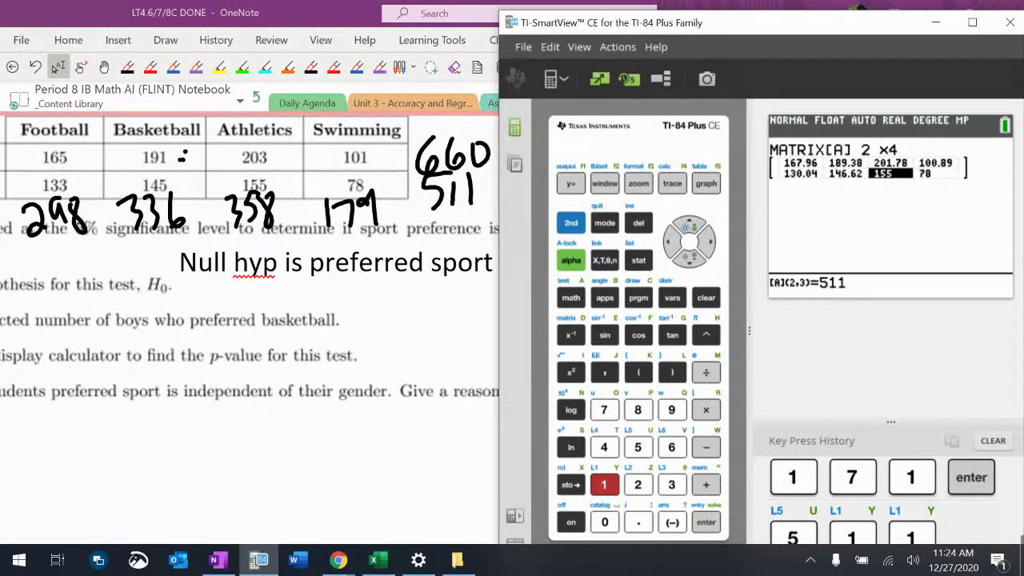
type("*358/1171")
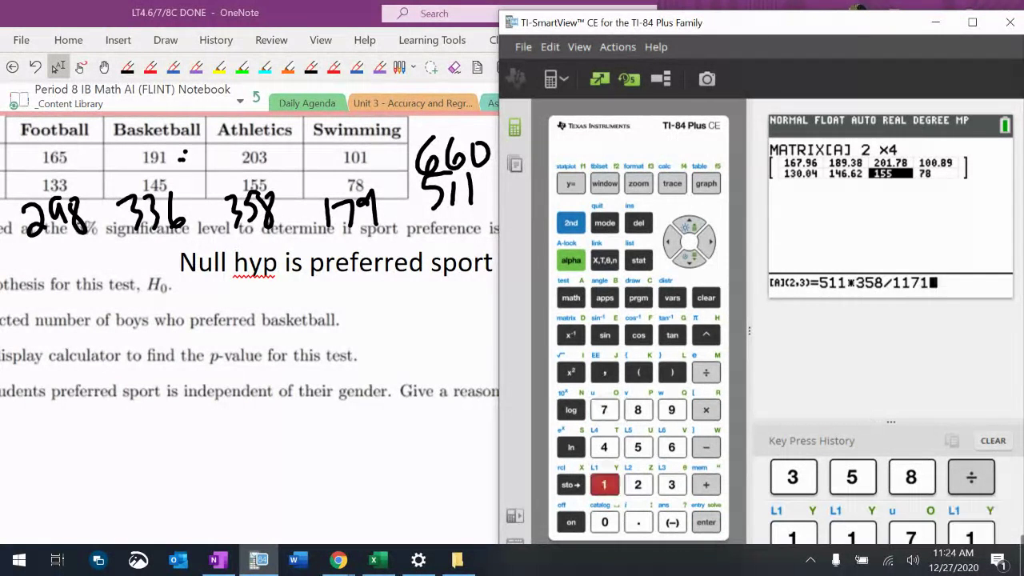
key("Return")
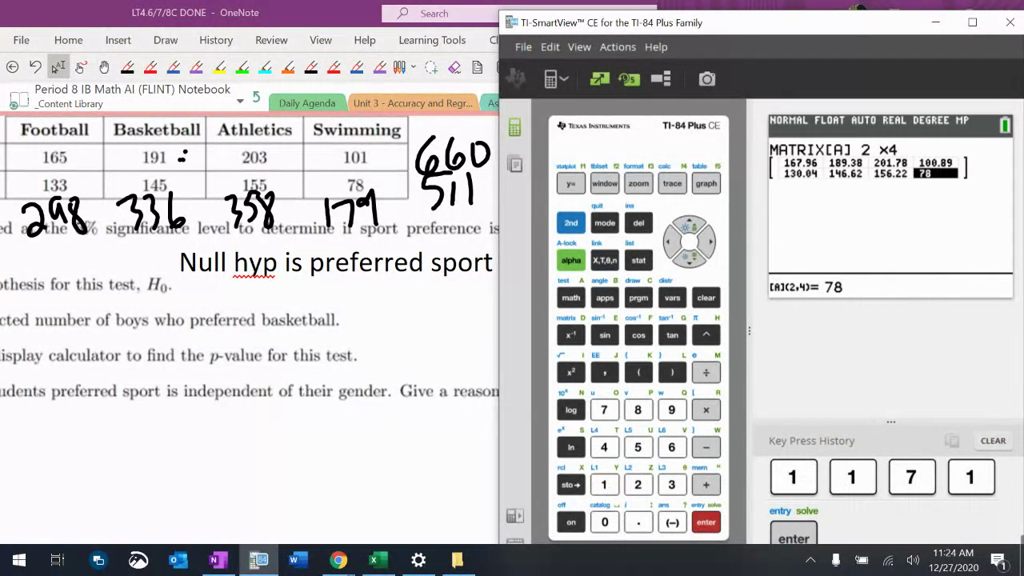
type("511")
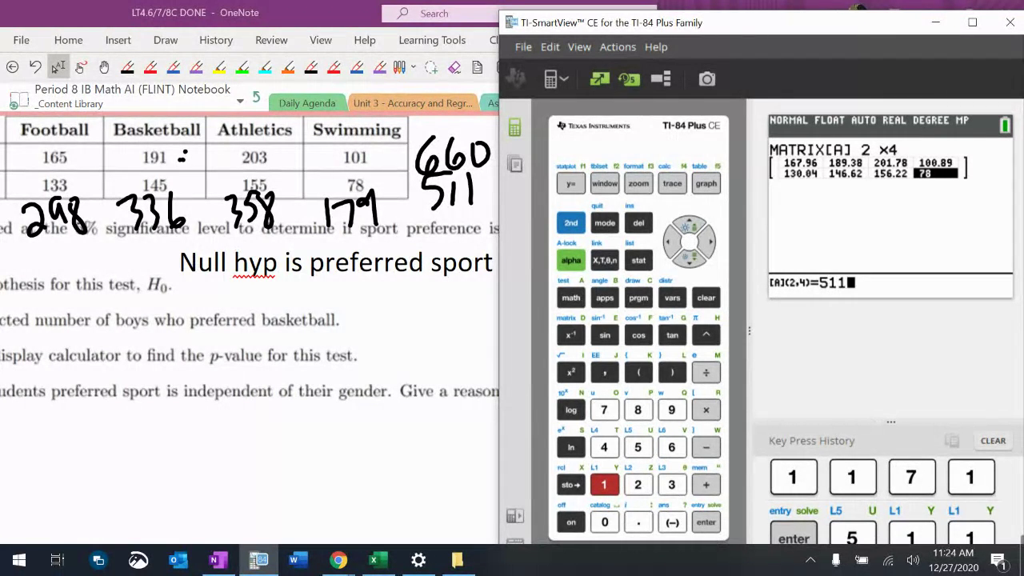
key("Return")
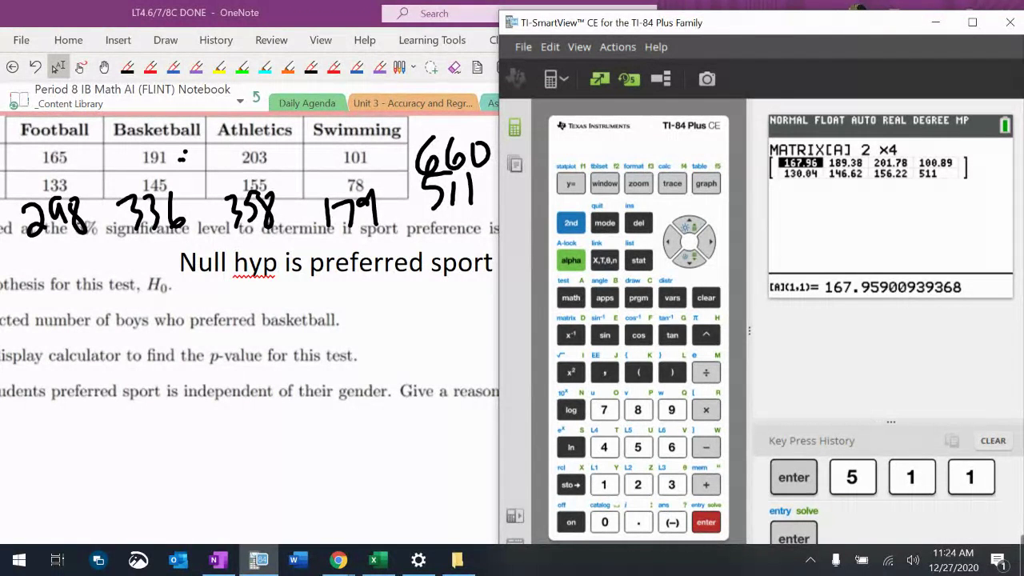
Replace row 1 of matrix [A] with the observed frequencies 165, 191, 203 and 101.
type("165")
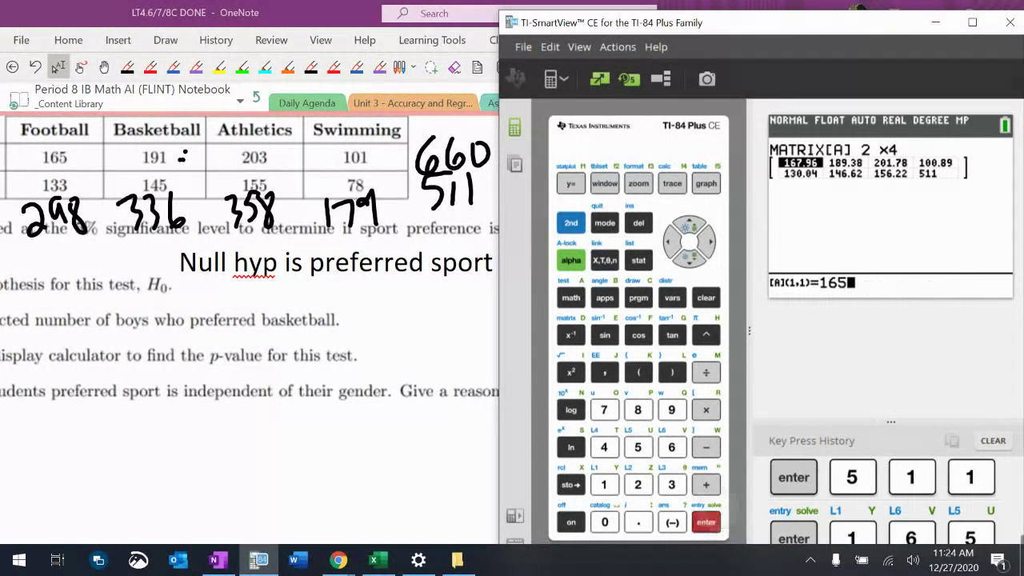
key("Return")
type("191")
key("Return")
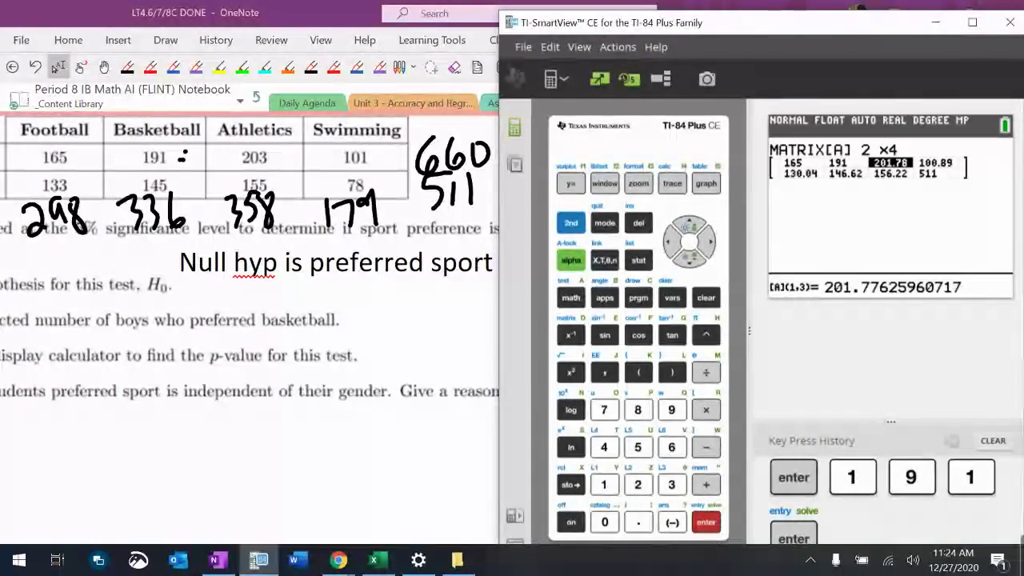
type("20")
type("3")
key("Return")
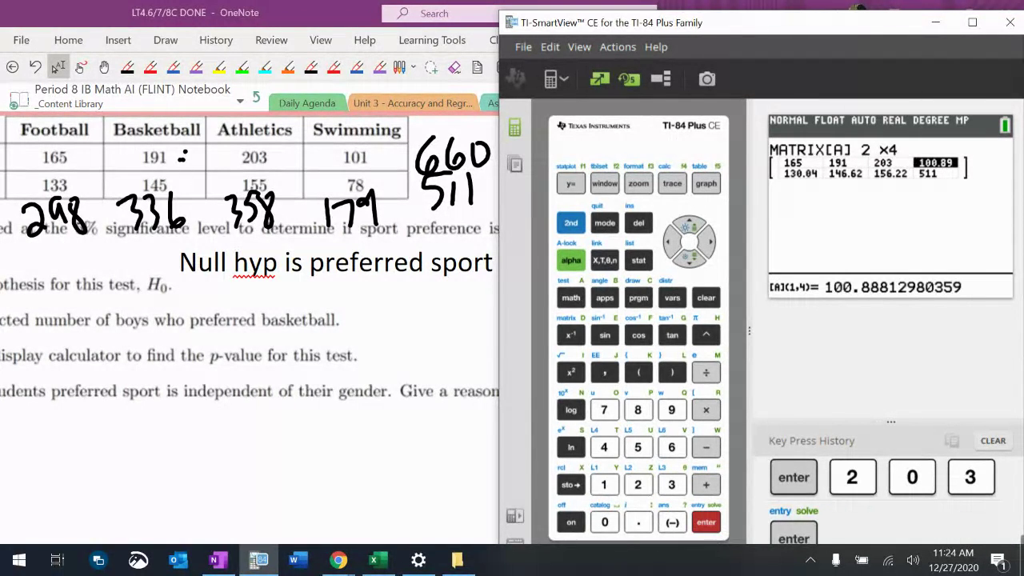
type("101")
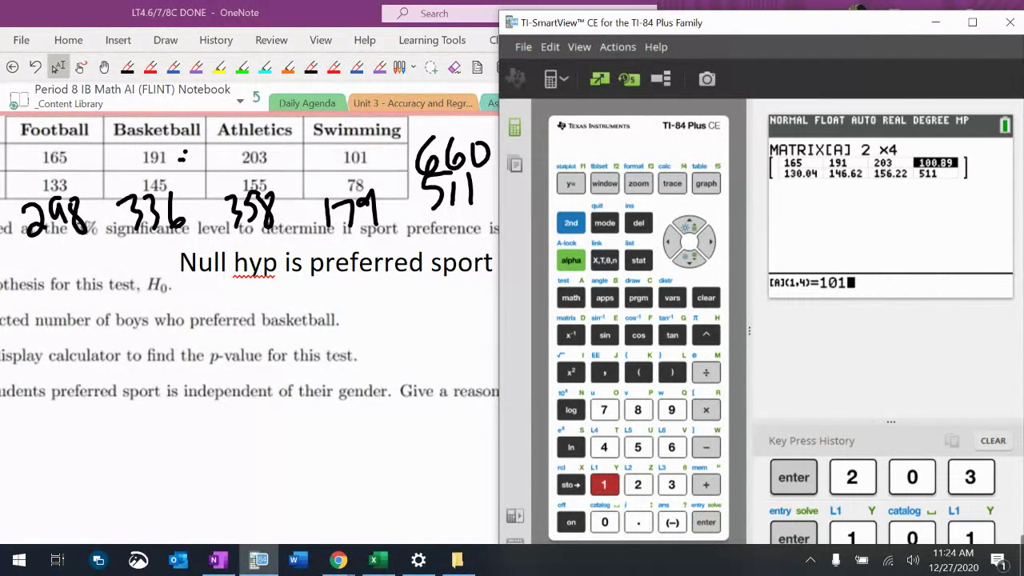
key("Return")
Replace row 2 of matrix [A] with the observed frequencies 133, 145, 155 and 78.
type("133")
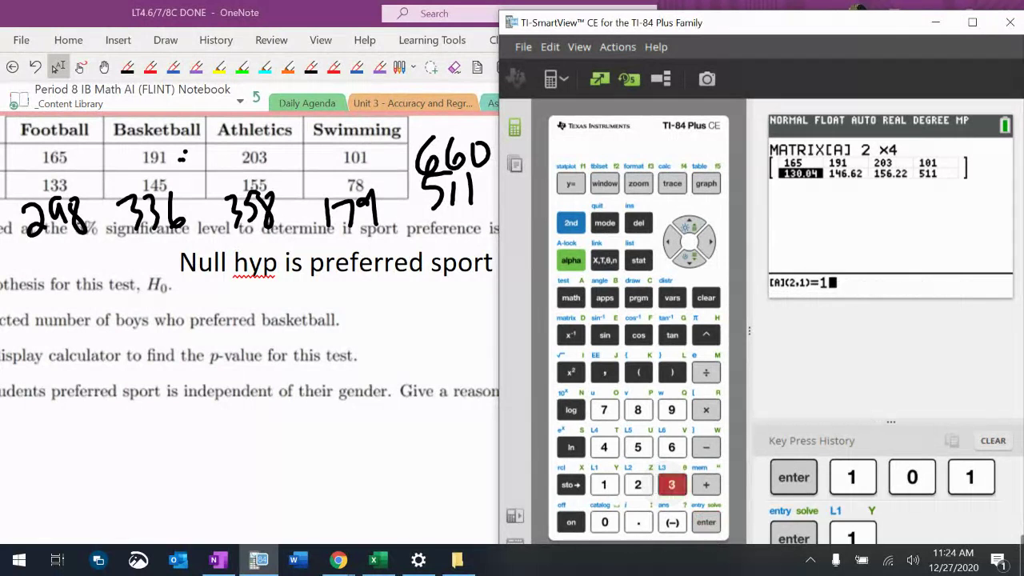
key("Return")
type("145")
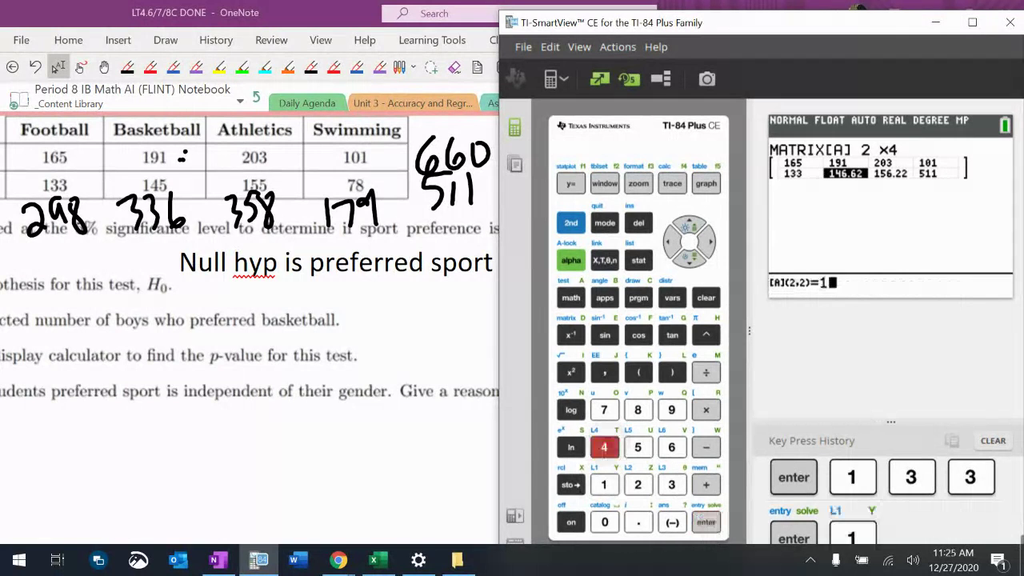
key("Return")
type("155")
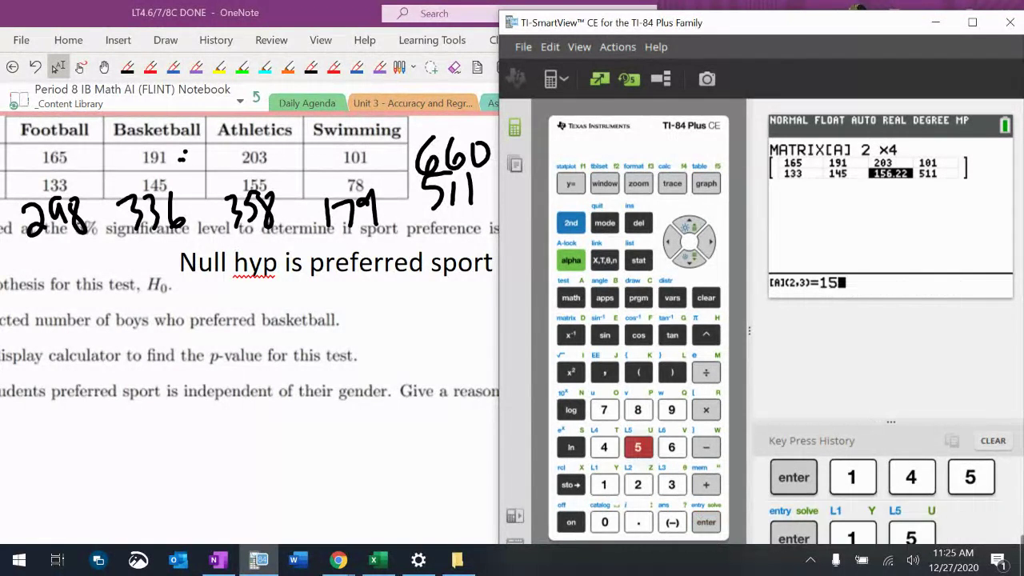
key("Return")
type("78")
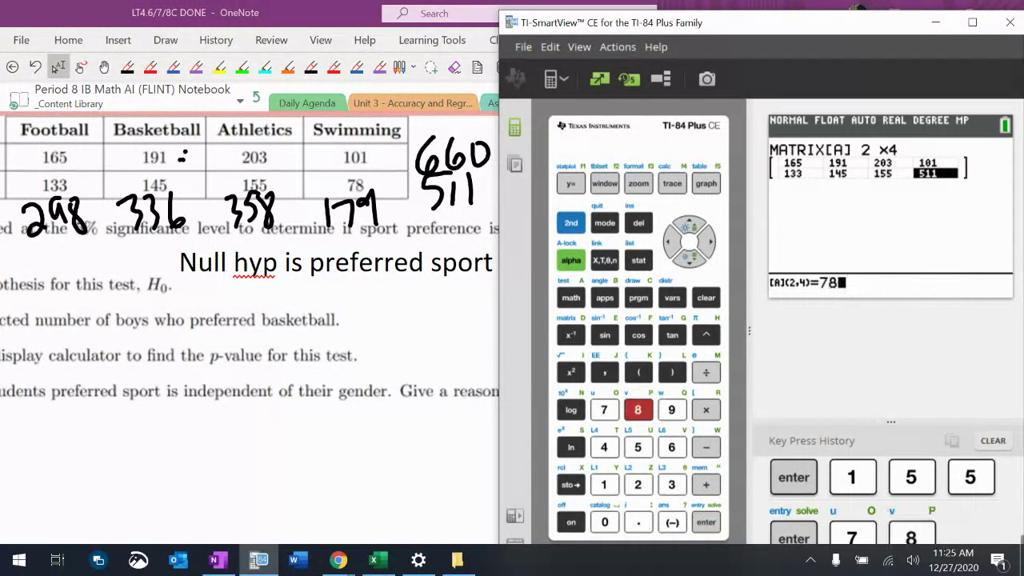
key("Return")
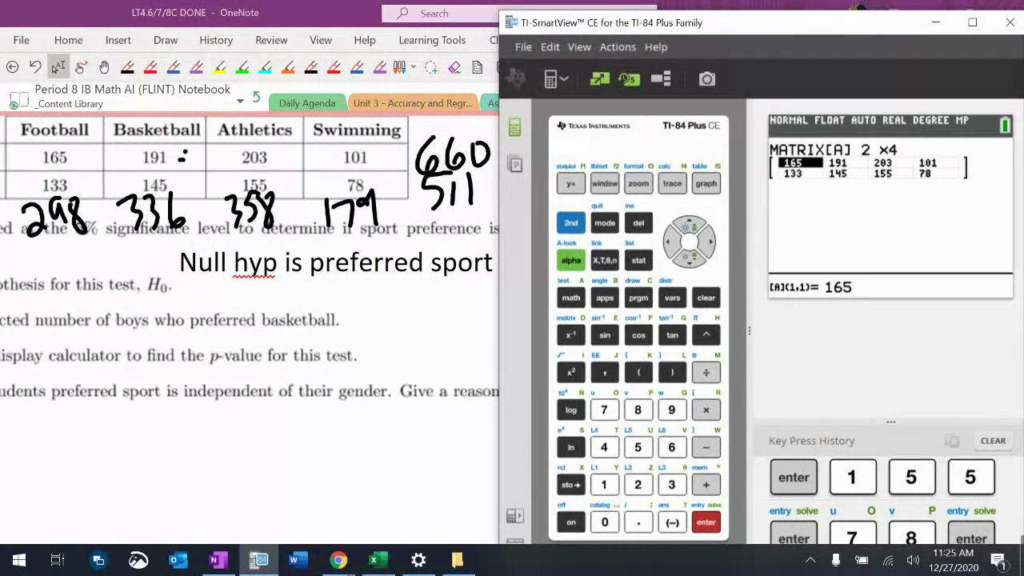
Open matrix [B] for editing and set its dimensions to 2×4.
left_click(570, 223)
left_click(570, 336)
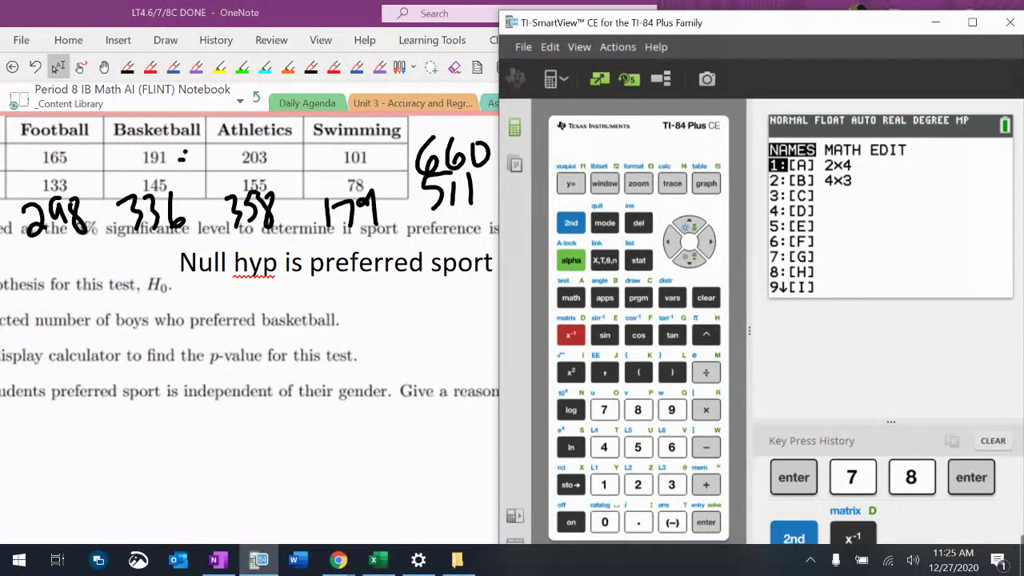
key("Left")
key("Down")
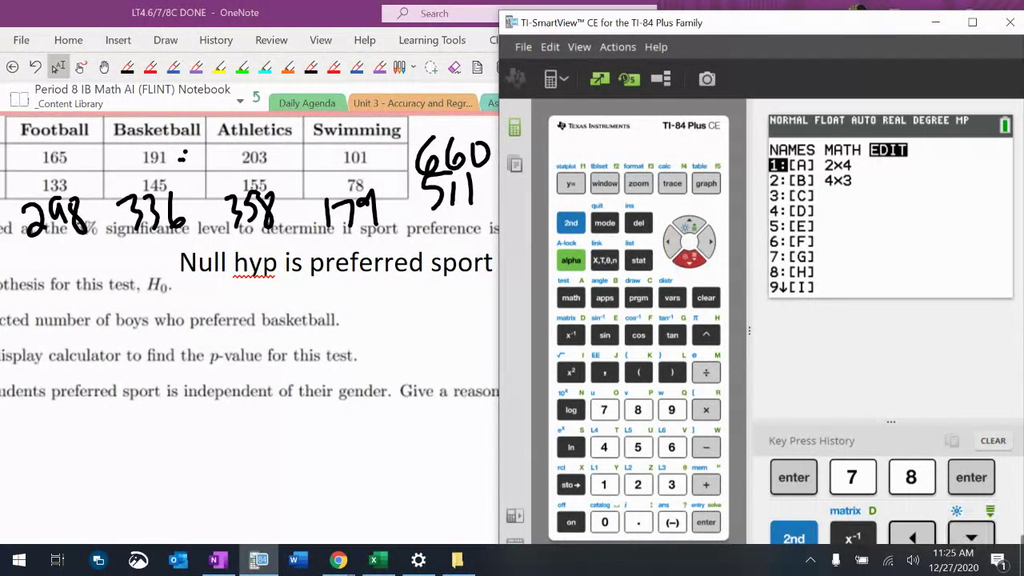
key("Return")
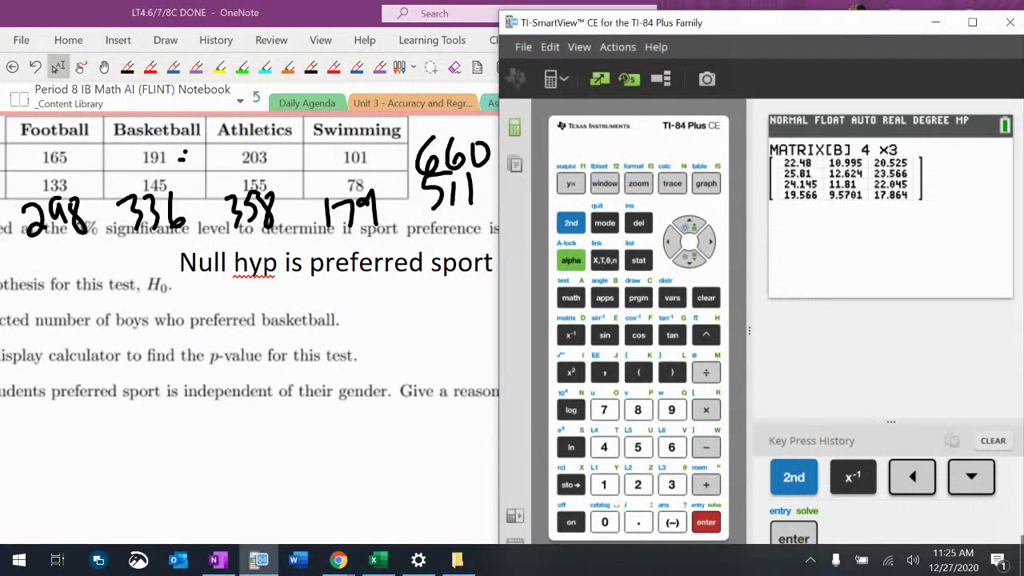
type("2")
key("Return")
type("4")
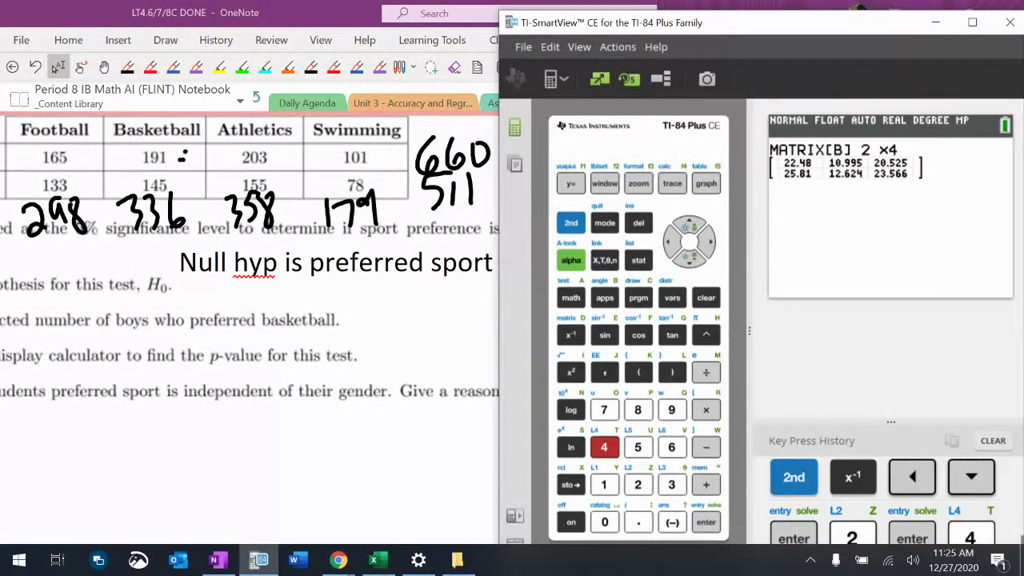
key("Return")
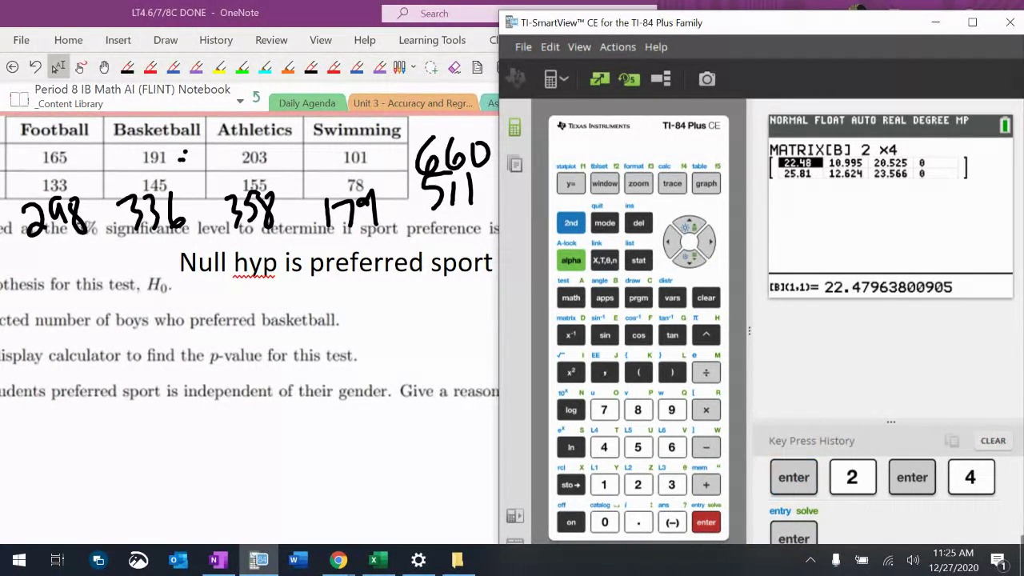
Enter the expected values 660*298/1171 and 660*336/1171 in the first two cells of row 1 of matrix [B].
type("660*")
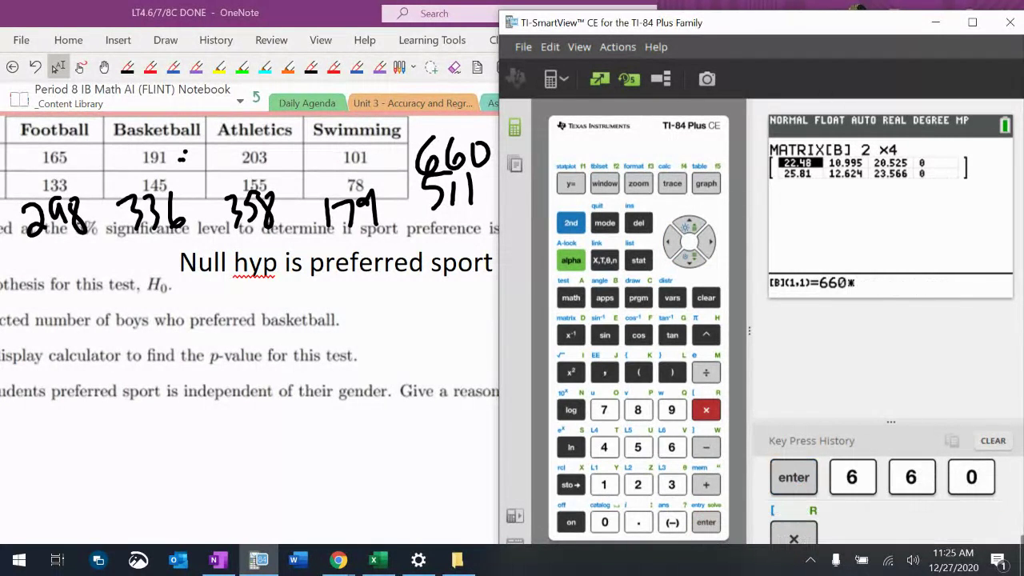
type("298/")
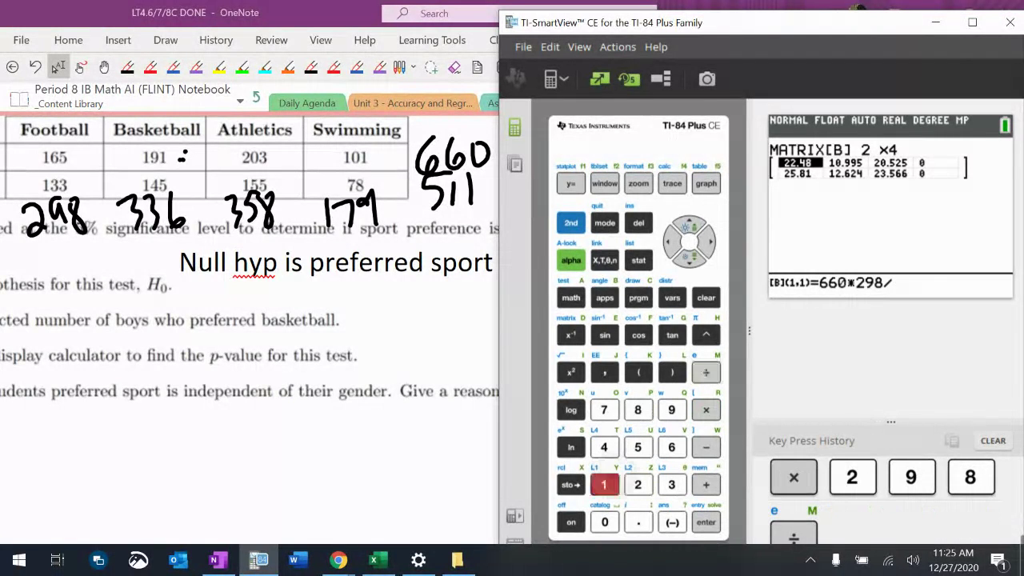
type("1171")
key("Return")
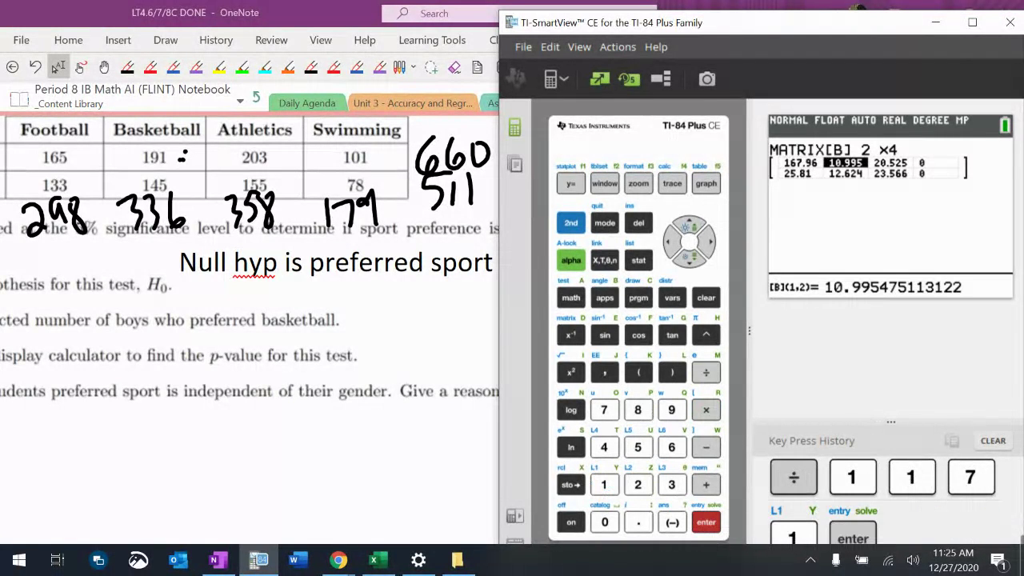
type("660")
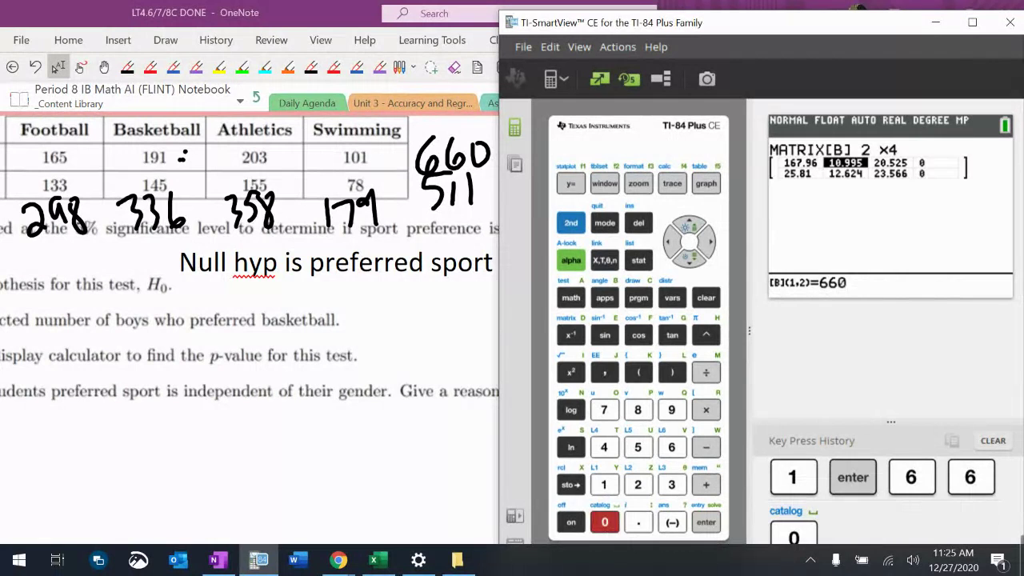
type("*336/")
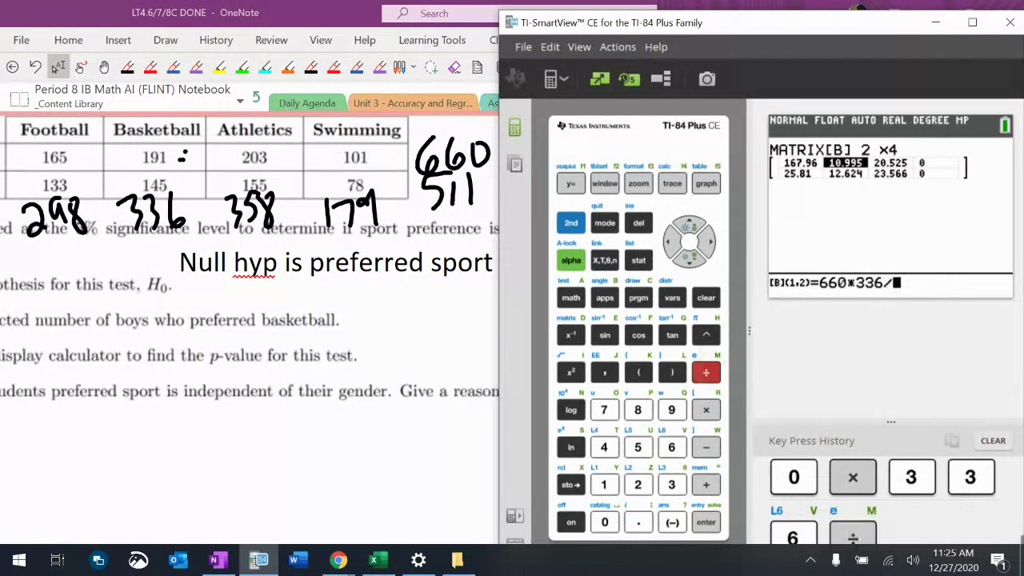
type("1171")
key("Return")
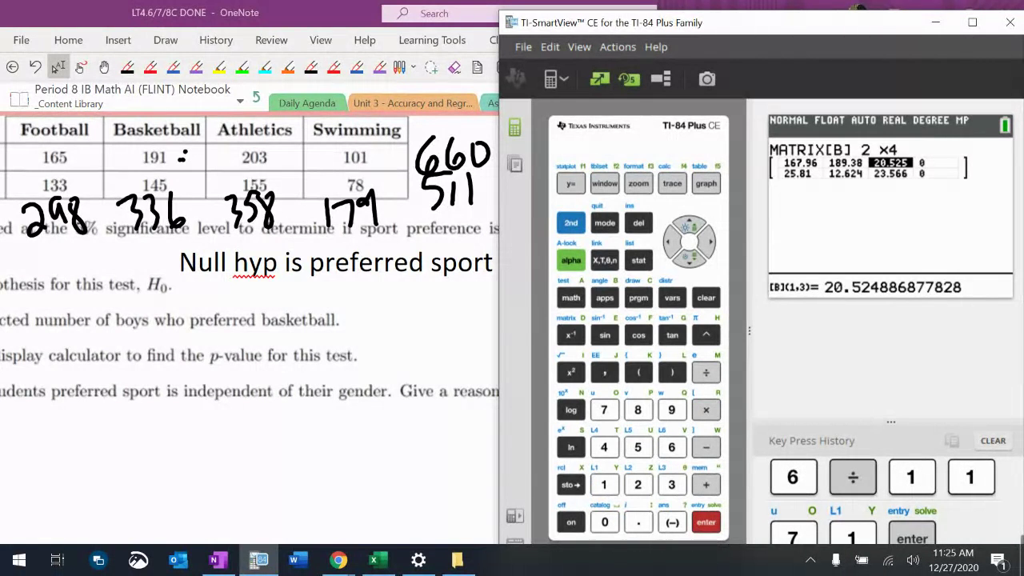
Enter the expected value 660*358/1171 in the third cell of row 1 of matrix [B].
type("660")
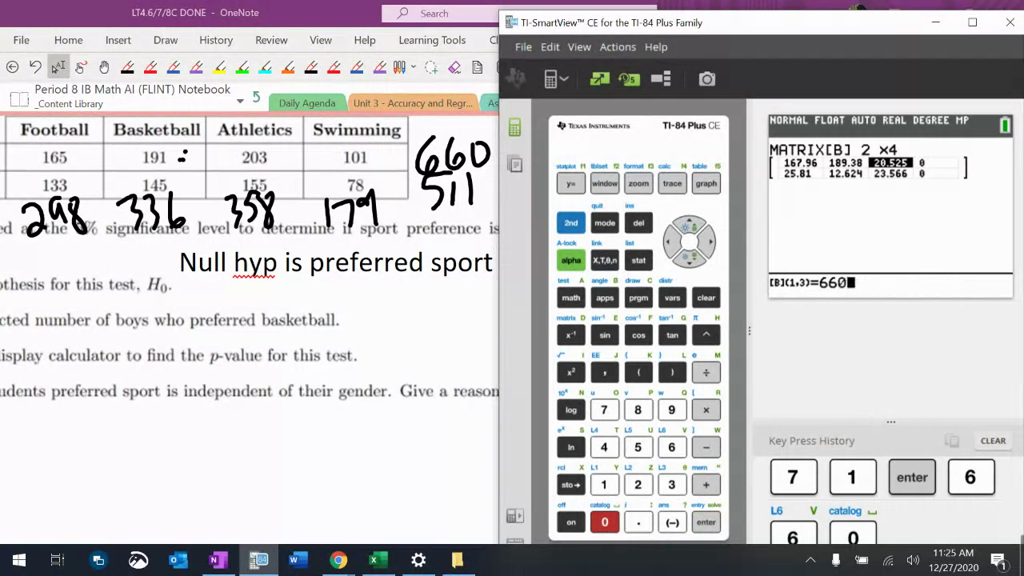
type("*35")
type("8")
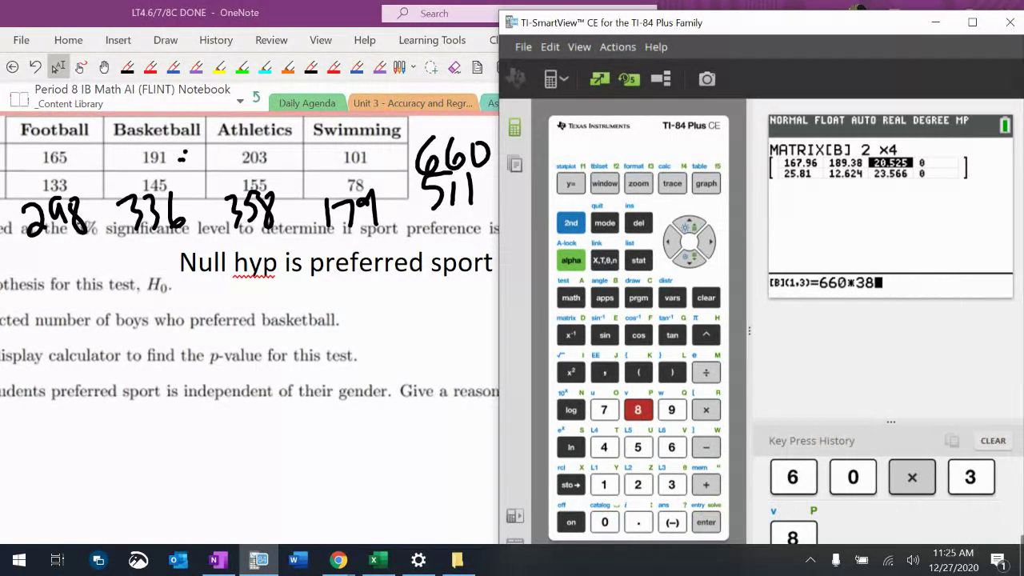
key("Left")
type("58/1")
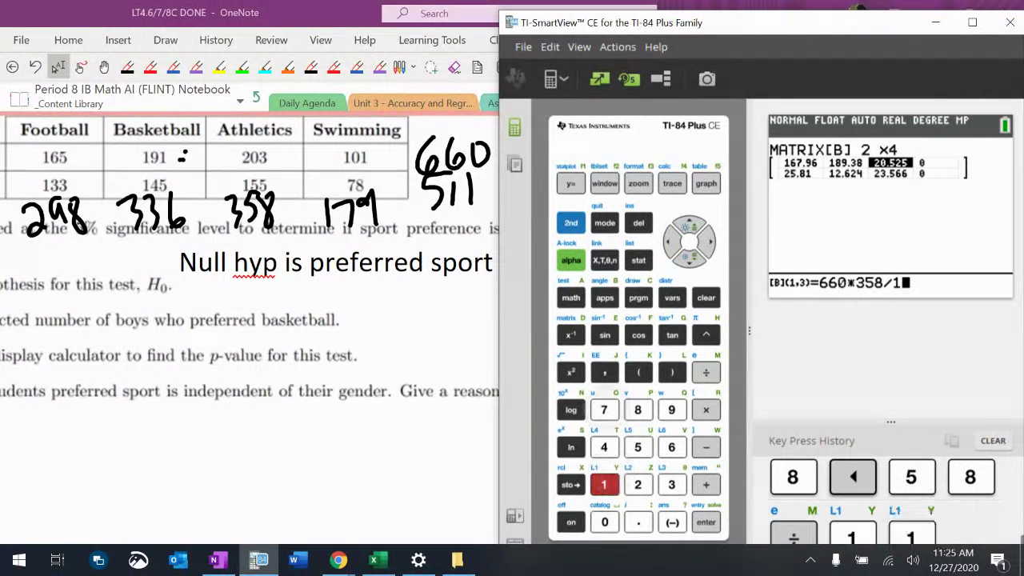
type("171")
key("Return")
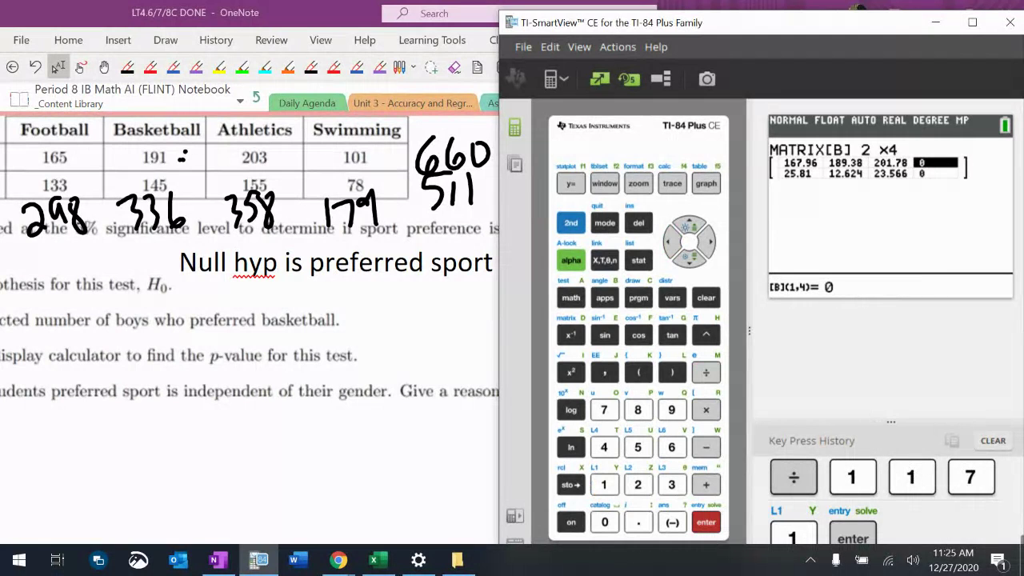
Enter the expected value 660*179/1171 in the fourth cell of row 1 of matrix [B].
type("660")
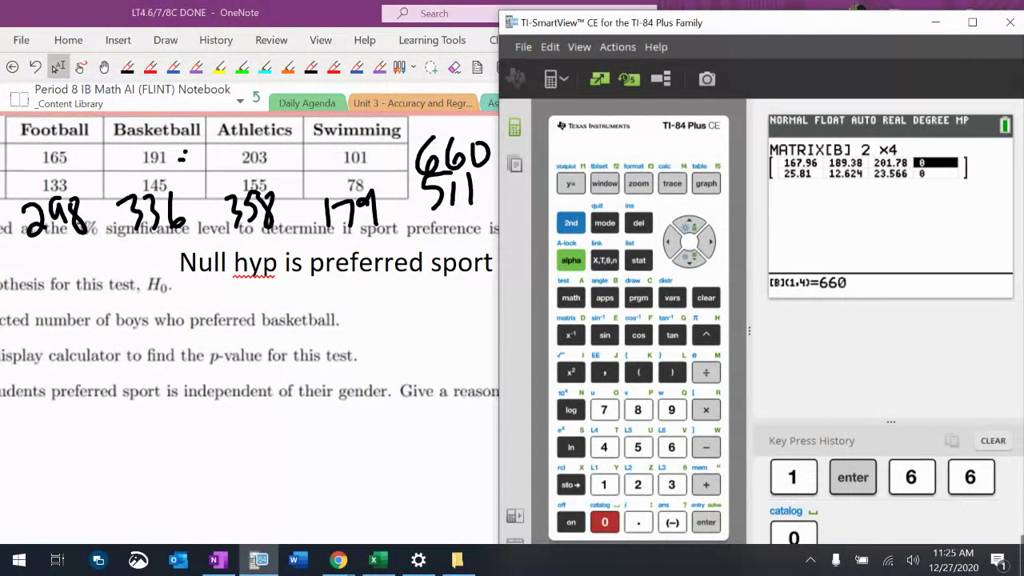
type("*179/1")
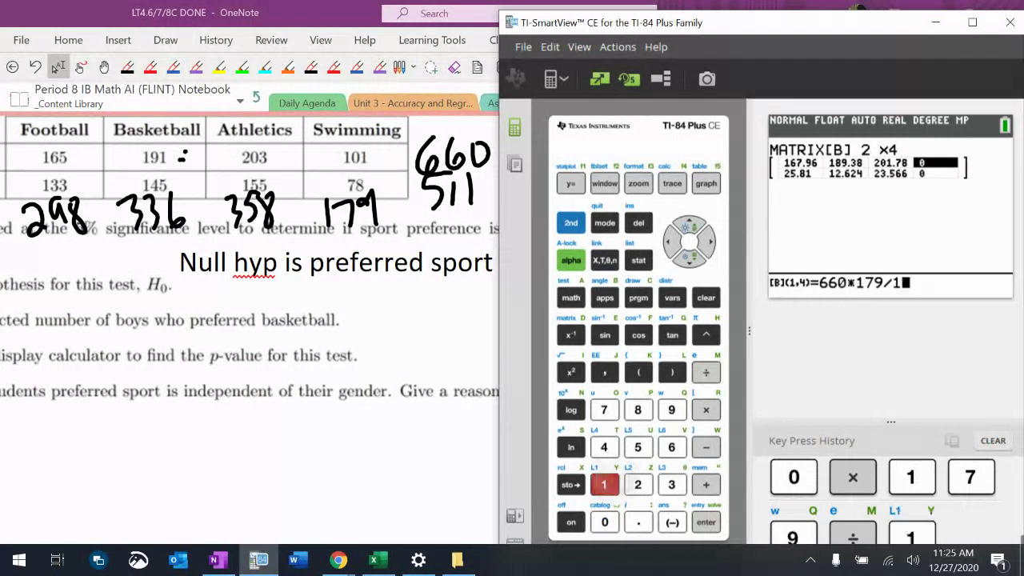
type("171")
key("Return")
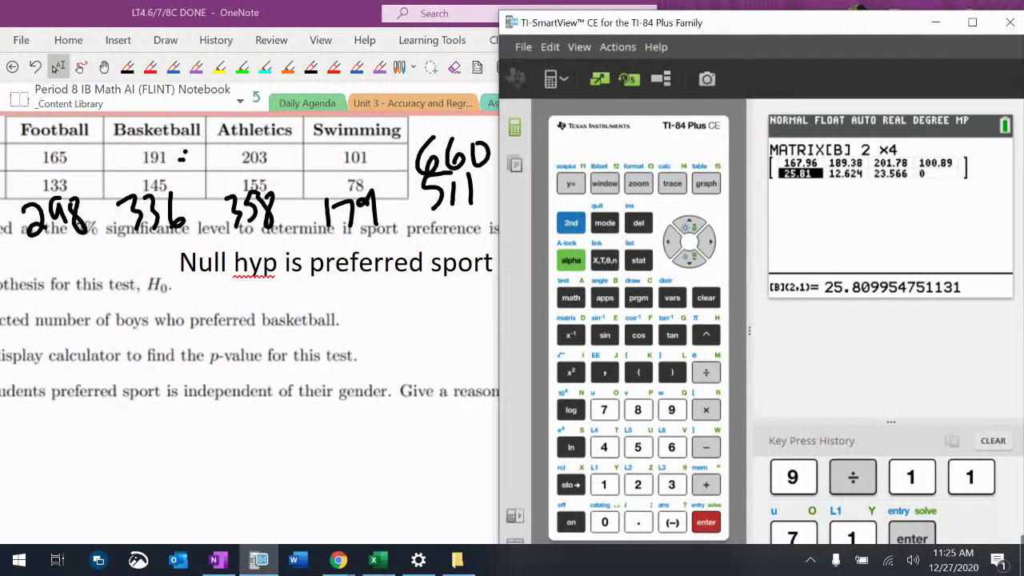
Enter the expected values 511*298/1171 and 511*336/1171 in the first two cells of row 2 of matrix [B].
type("66")
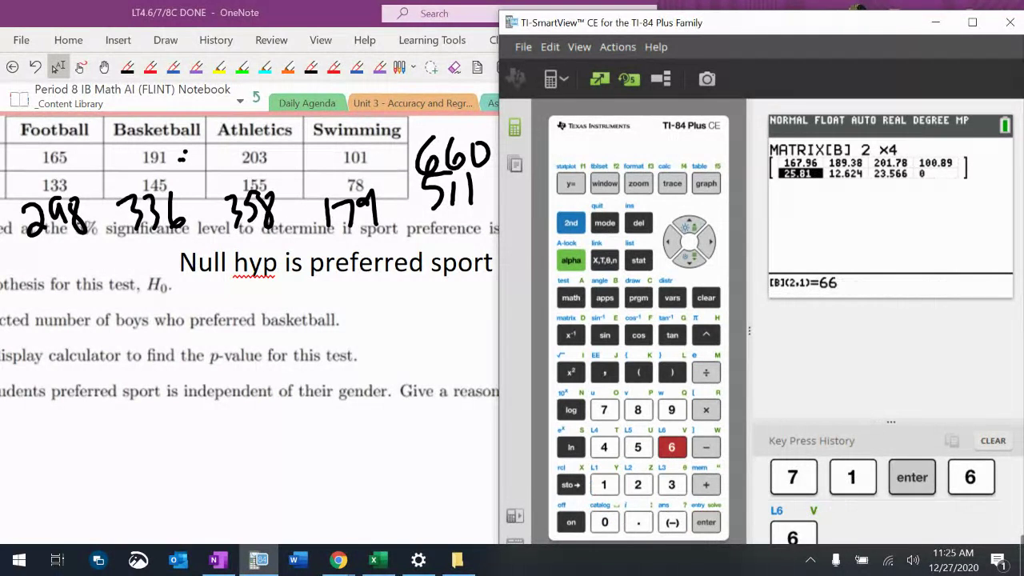
key("Left")
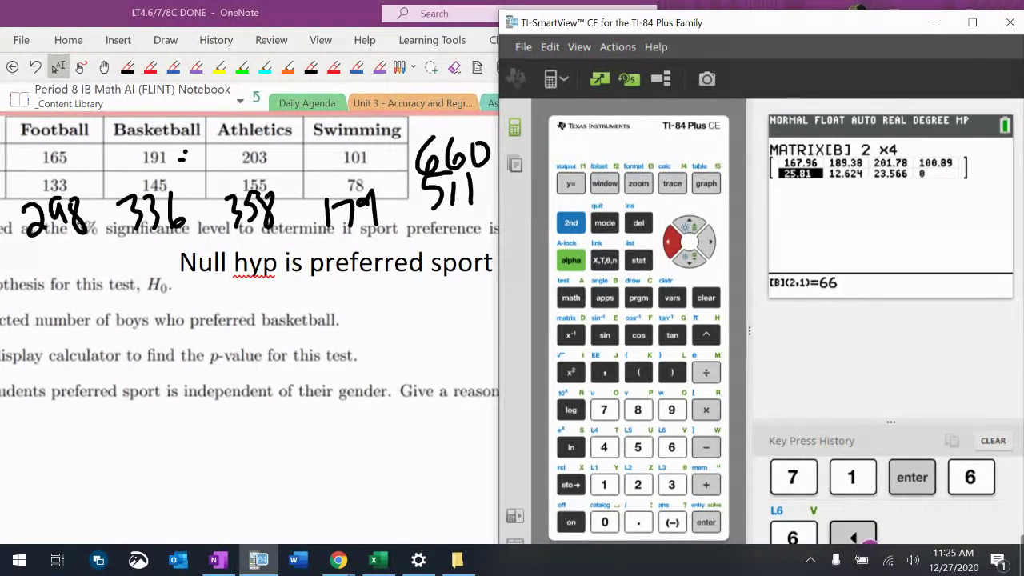
type("511*2")
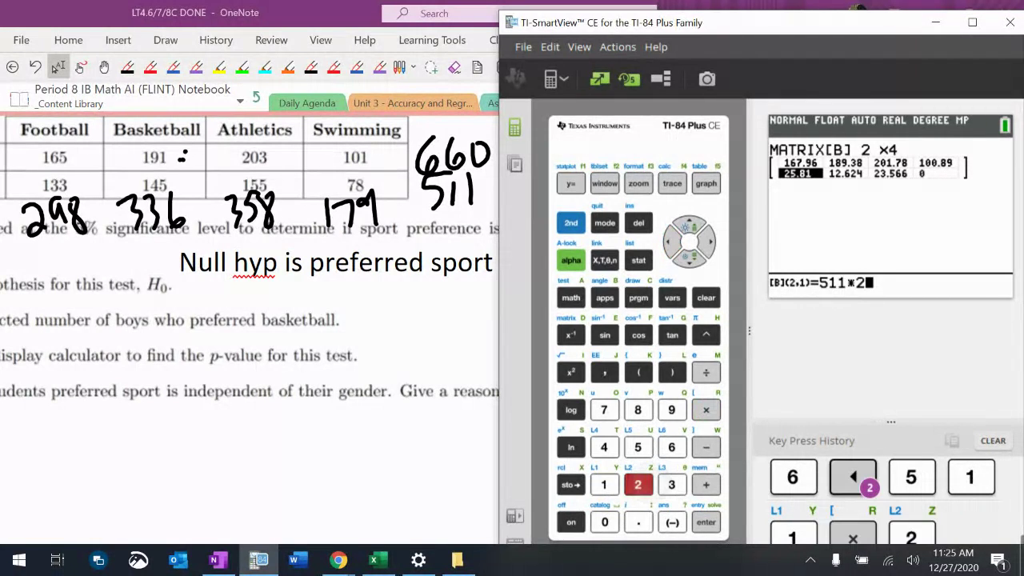
type("98/1171")
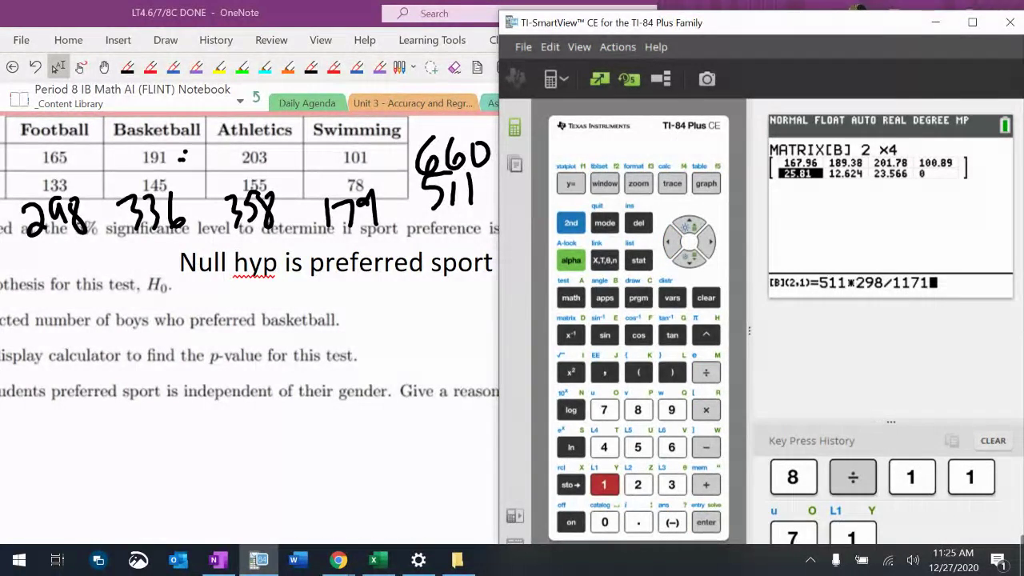
key("Return")
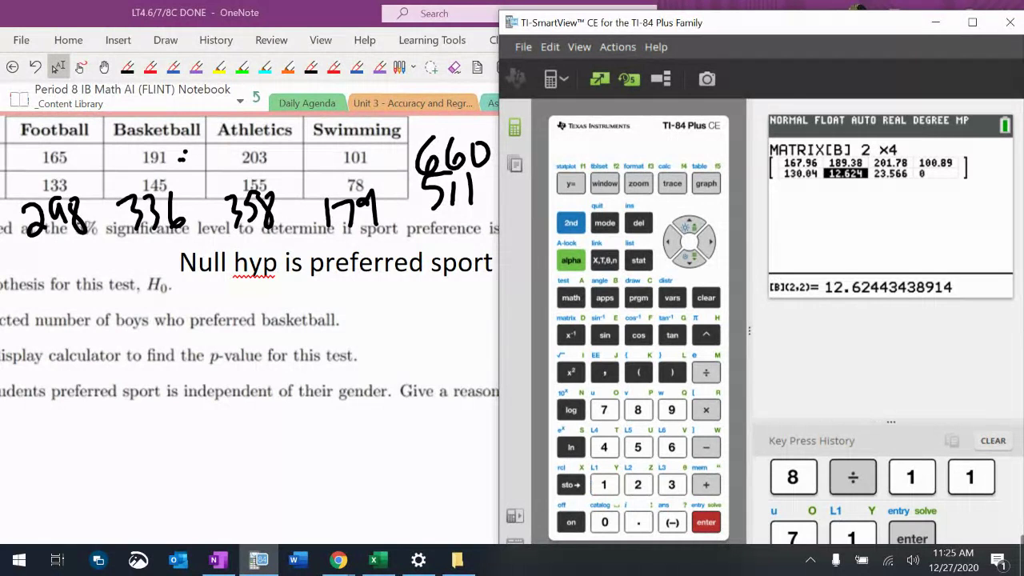
type("511*145")
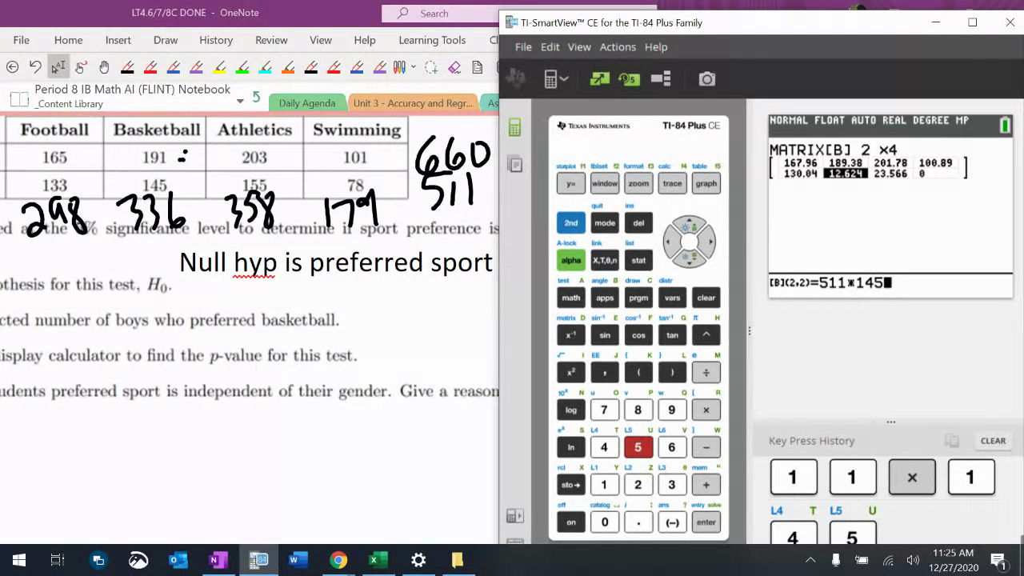
key("Left")
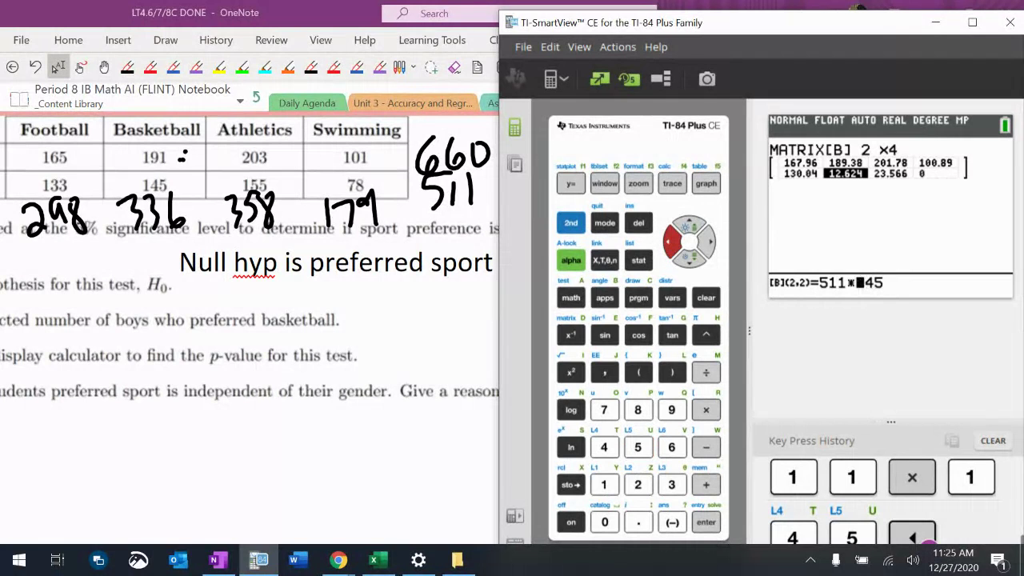
type("33")
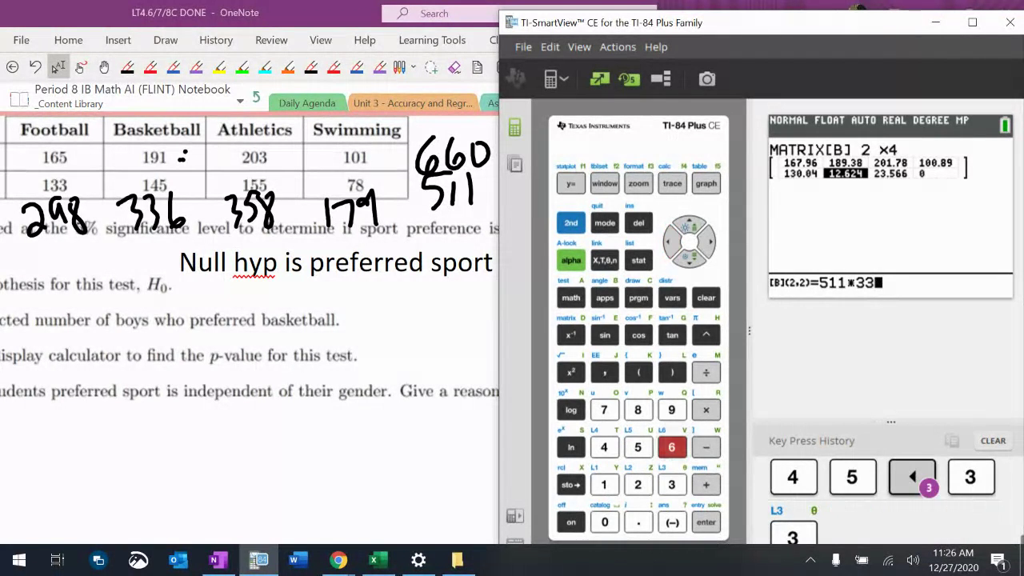
type("6/1171")
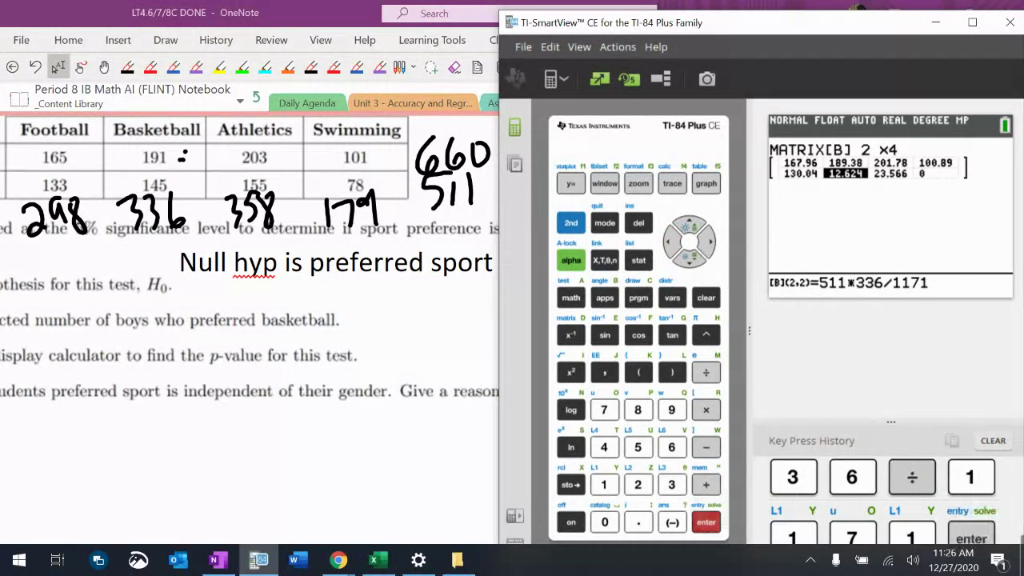
key("Return")
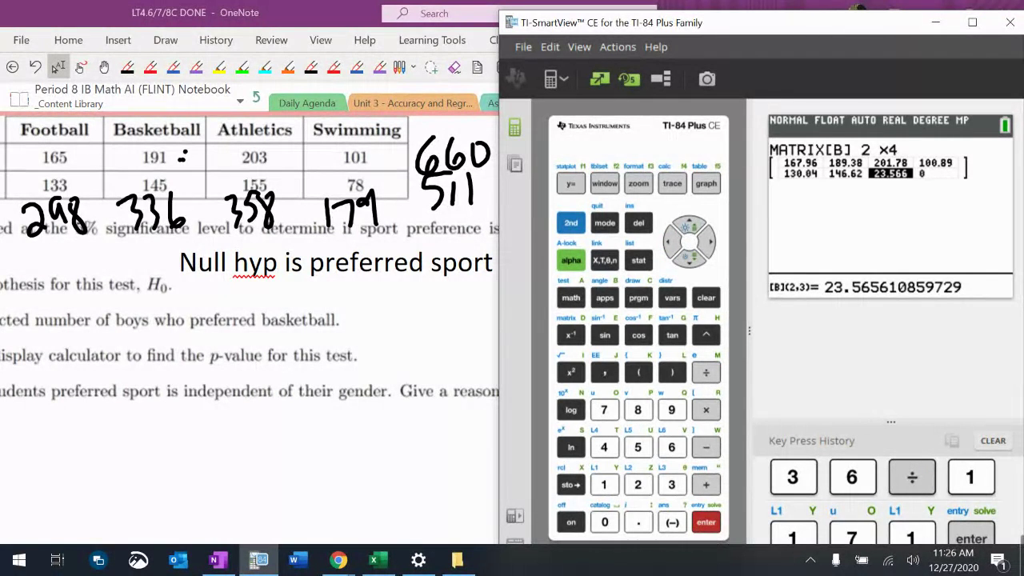
Enter the expected values 511*358/1171 and 511*179/1171 in the last two cells of row 2 of matrix [B].
type("511*")
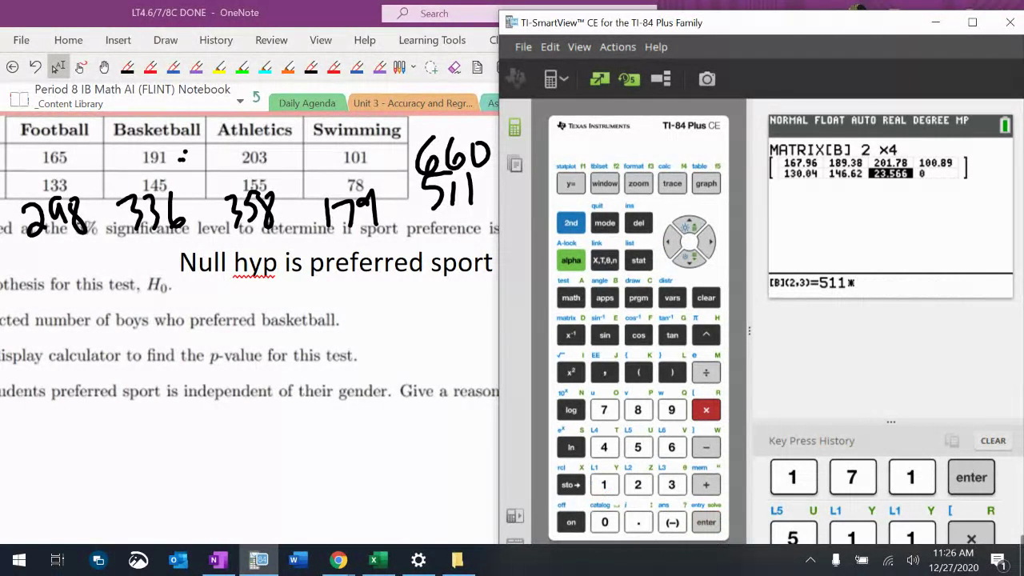
type("35")
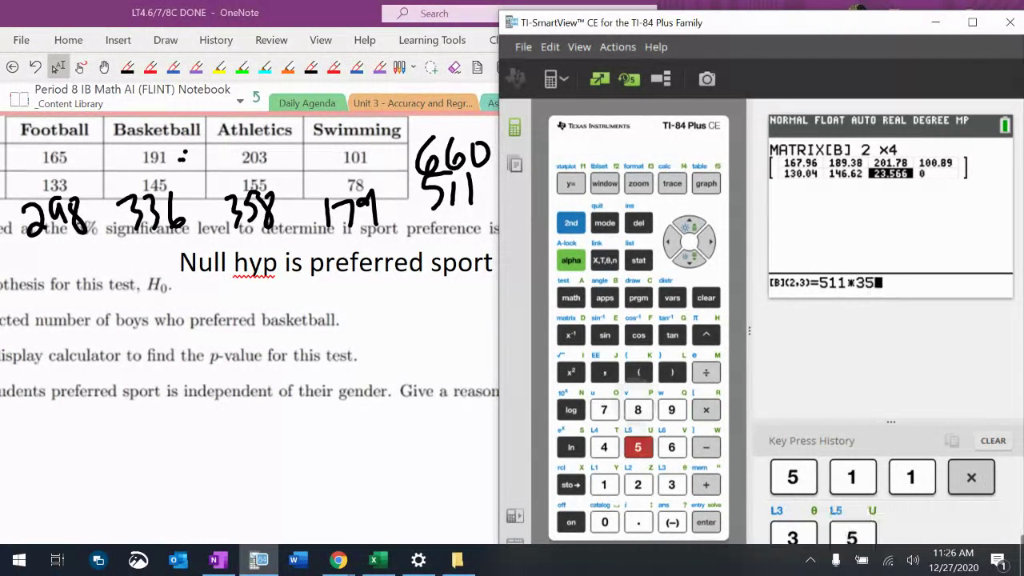
type("8/1171")
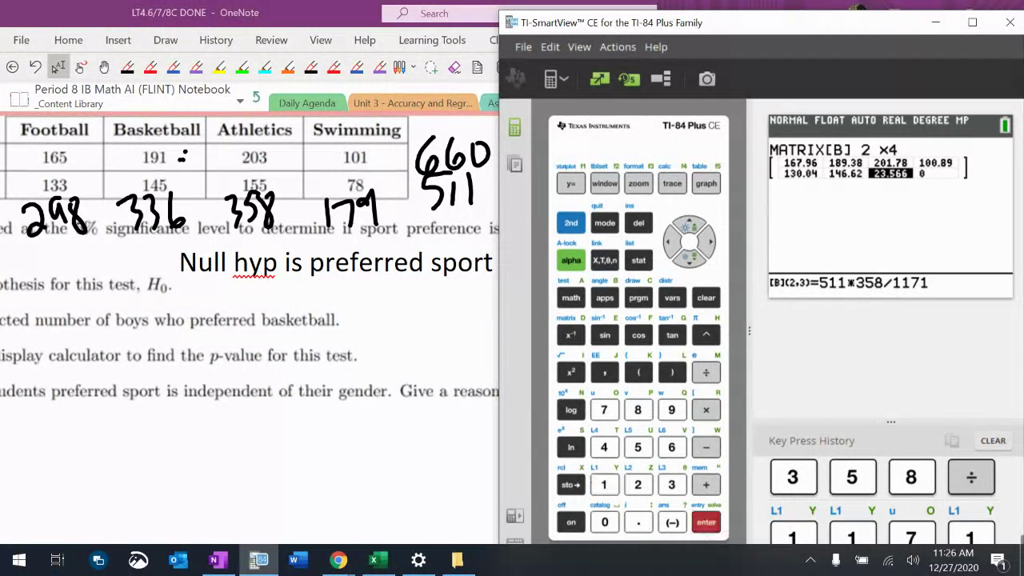
key("Return")
type("511")
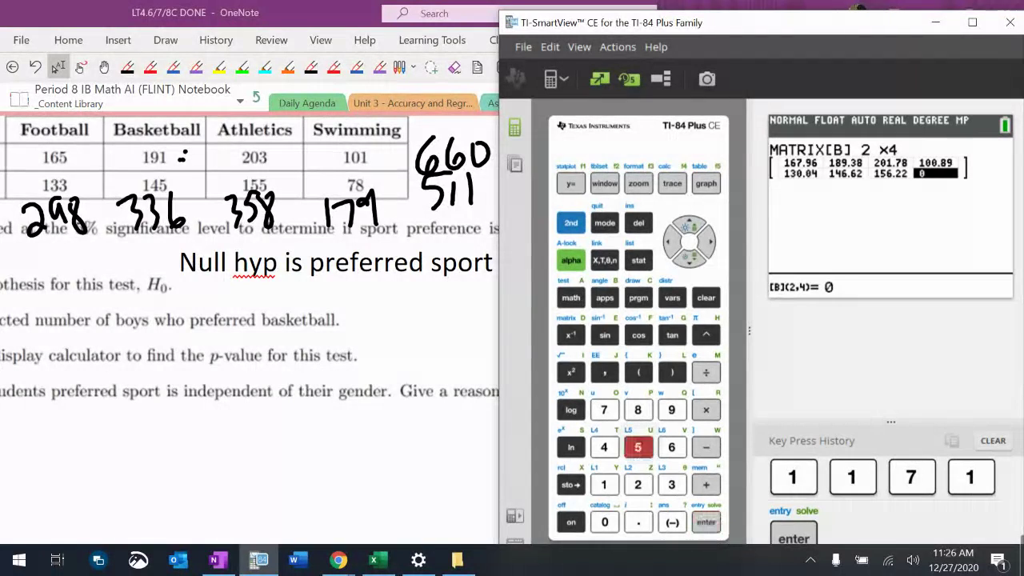
type("*")
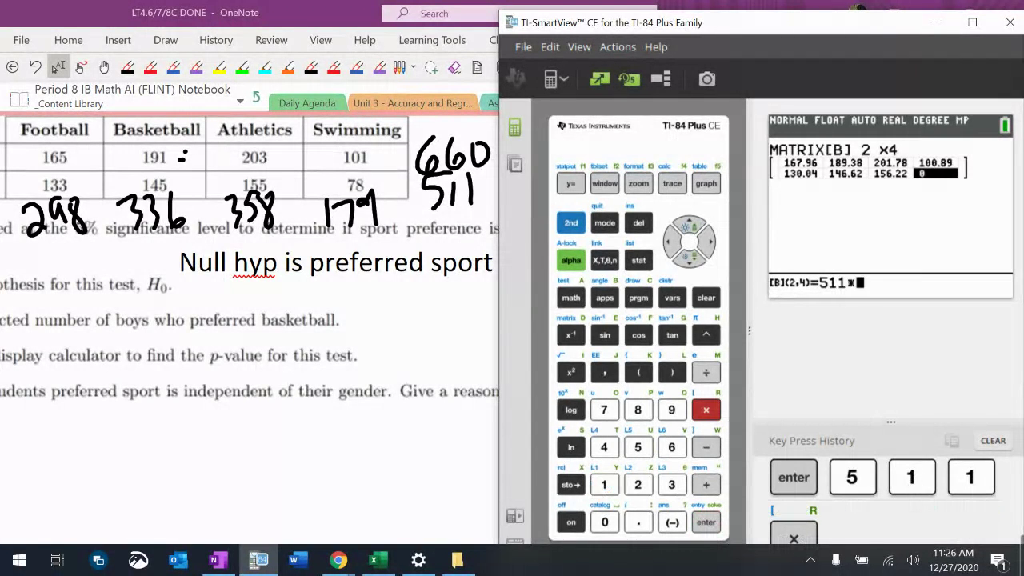
type("179")
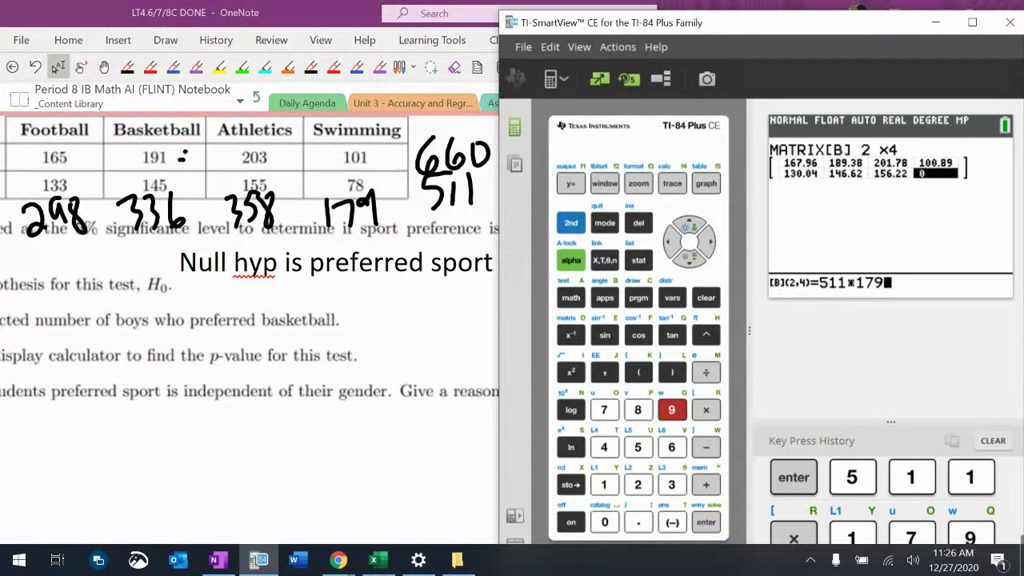
type("/1171")
key("Return")
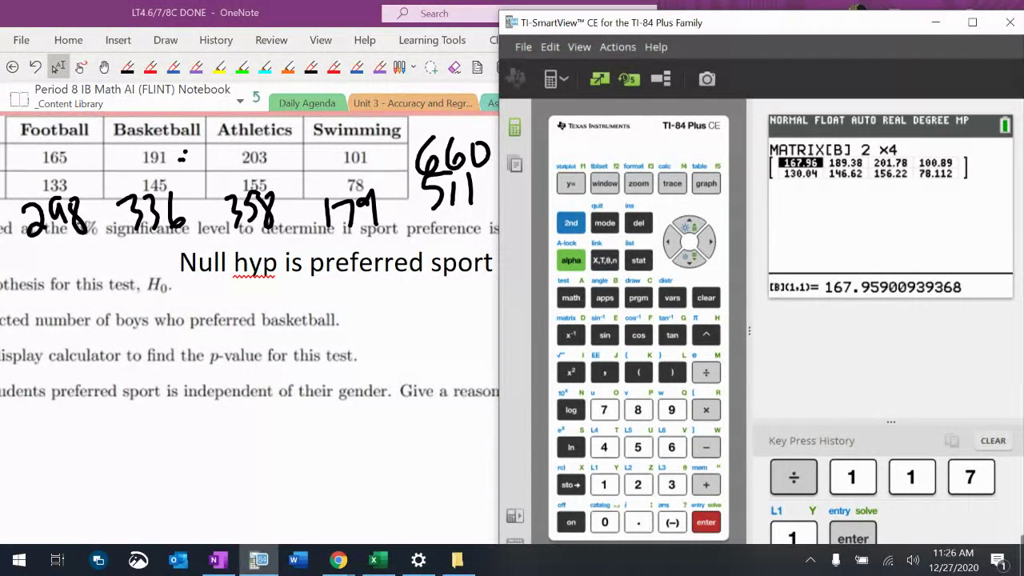
Calculate the χ²-Test with matrix [A] as observed and matrix [B] as expected values.
left_click(637, 260)
key("Left")
key("Up")
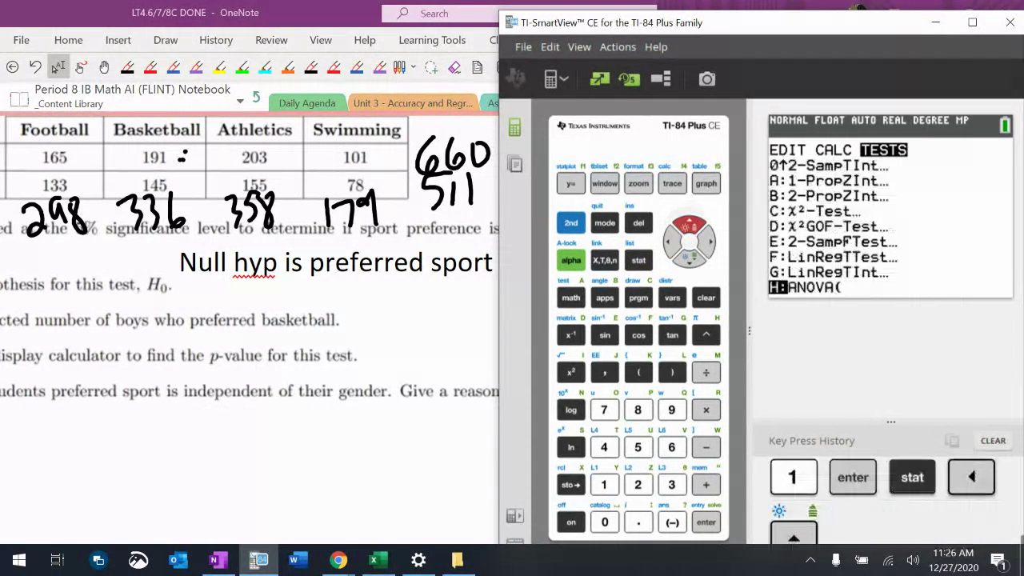
key("Up")
key("Up")
key("Up")
key("Up")
key("Up")
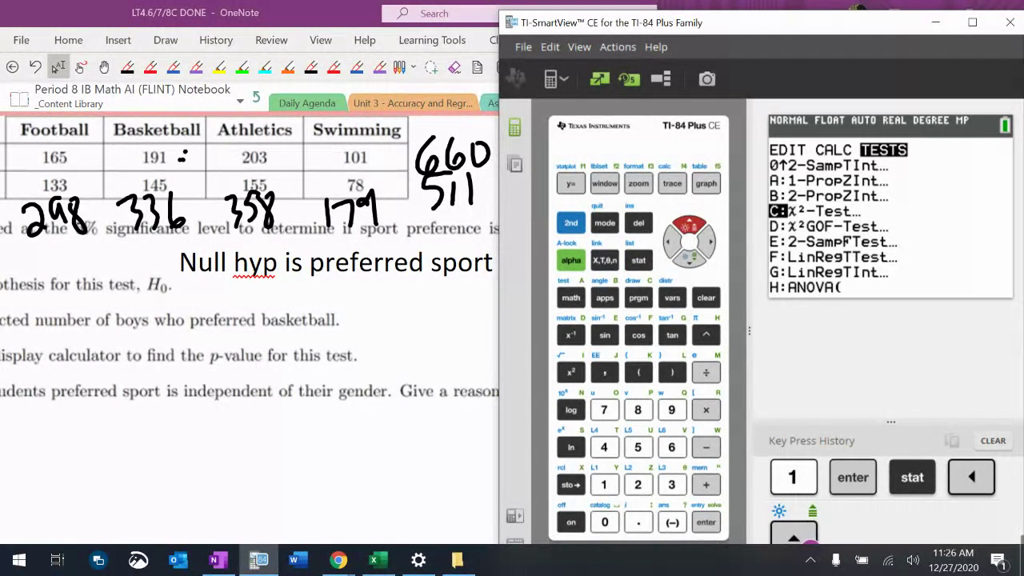
key("Return")
key("Down")
key("Down")
key("Down")
key("Return")
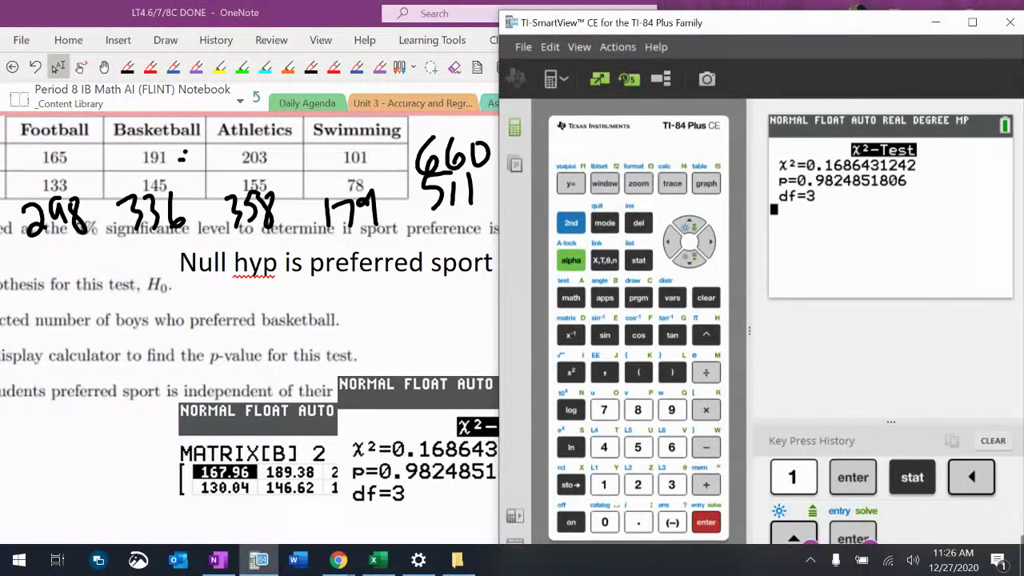
Switch to OneNote and move the matrix [B] screenshot beside the problem's survey table and the χ²-Test screenshot below question (d).
key("alt+Tab")
scroll(724, 416, "down", 3)
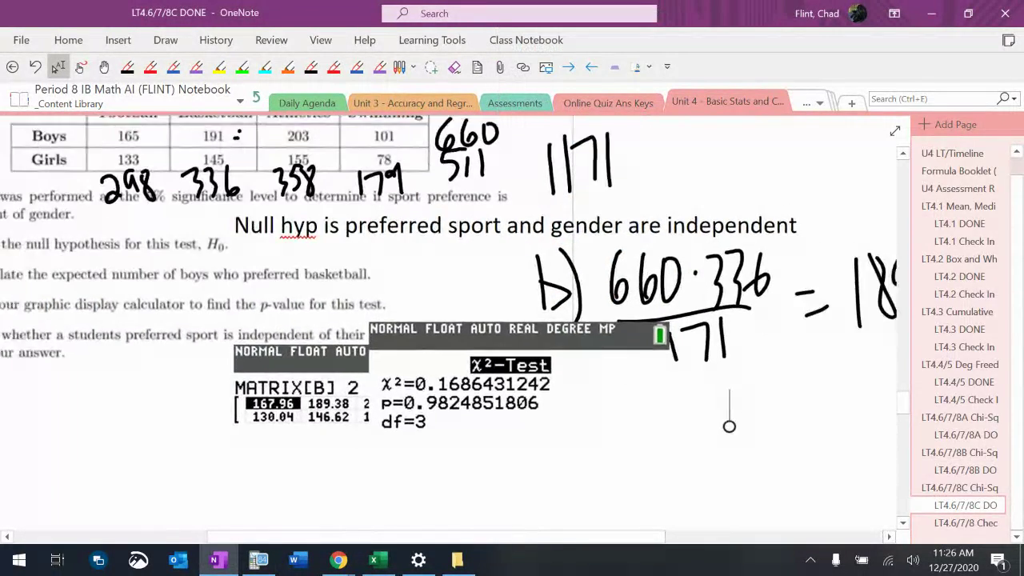
left_click(496, 398)
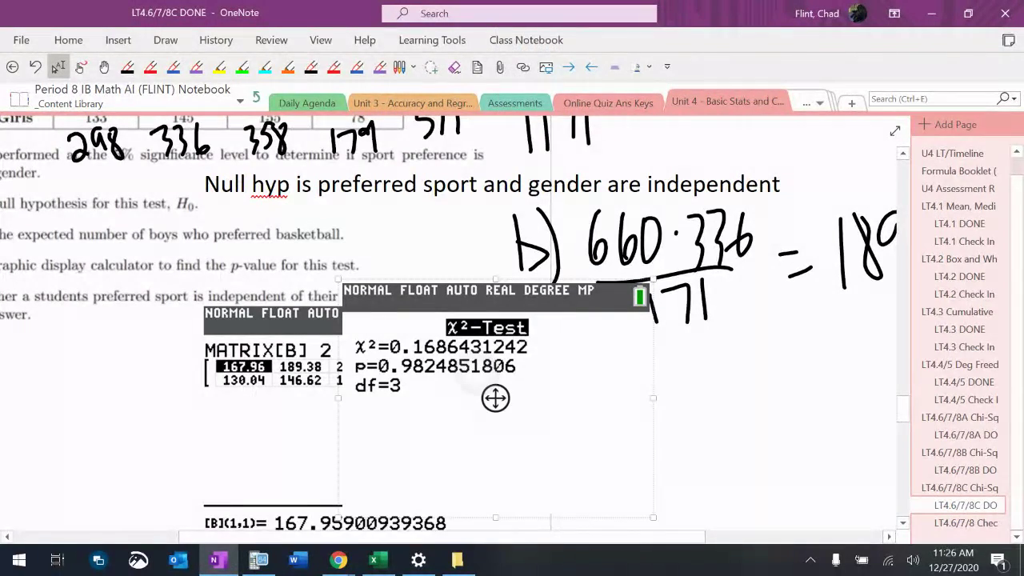
scroll(496, 397, "down", 4)
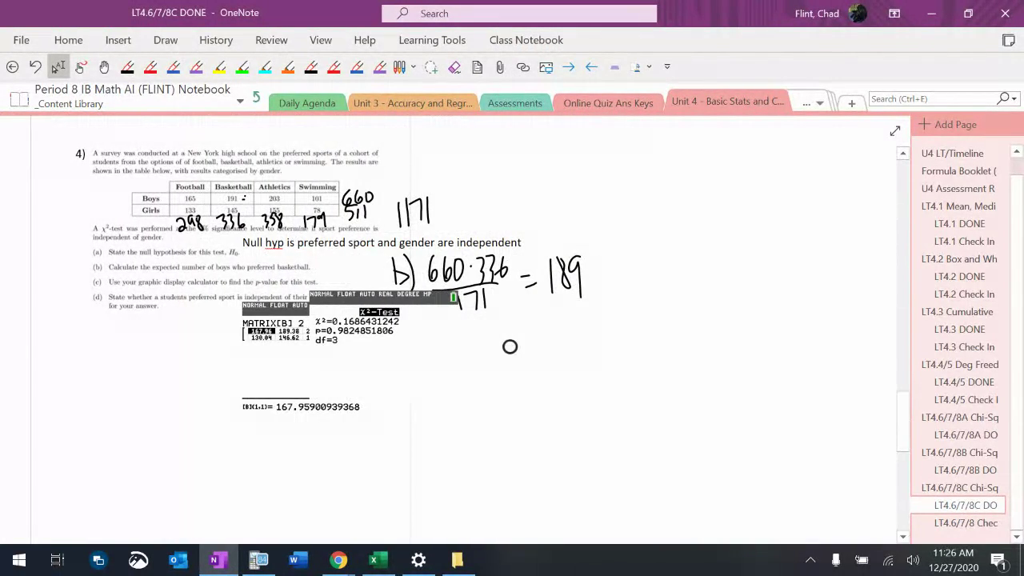
left_click_drag(315, 357, 618, 180)
left_click_drag(384, 345, 216, 380)
left_click(400, 413)
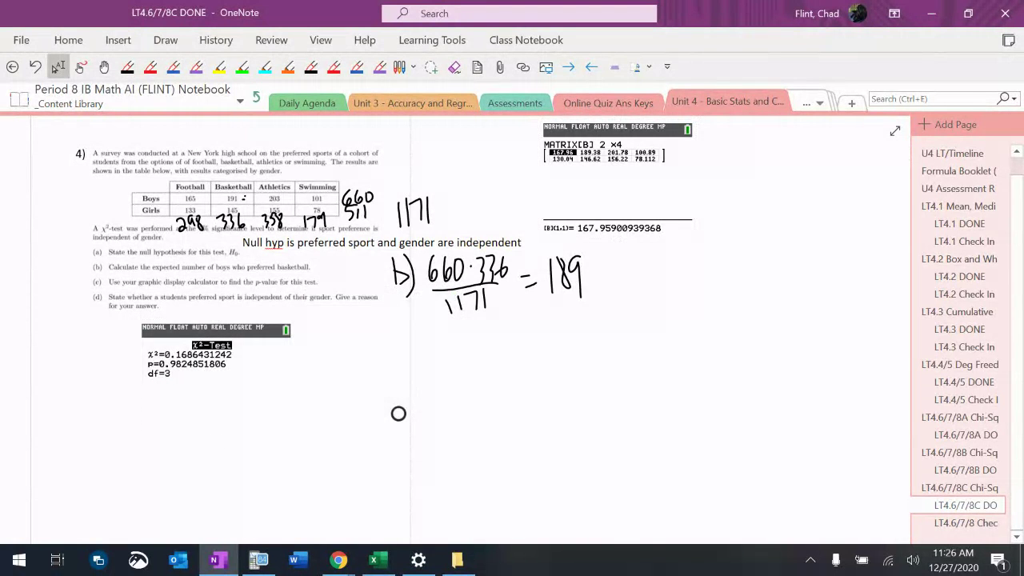
Start a text note beside the χ²-Test screenshot reading "0.982 is greater than".
scroll(606, 414, "up", 5)
scroll(640, 423, "up", 2)
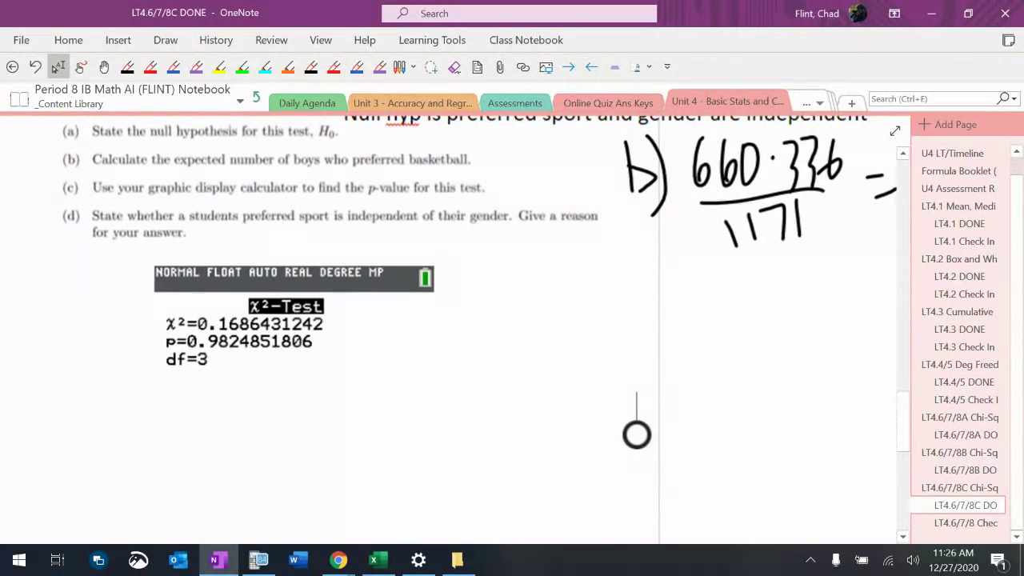
scroll(628, 434, "down", 2)
scroll(622, 434, "down", 4)
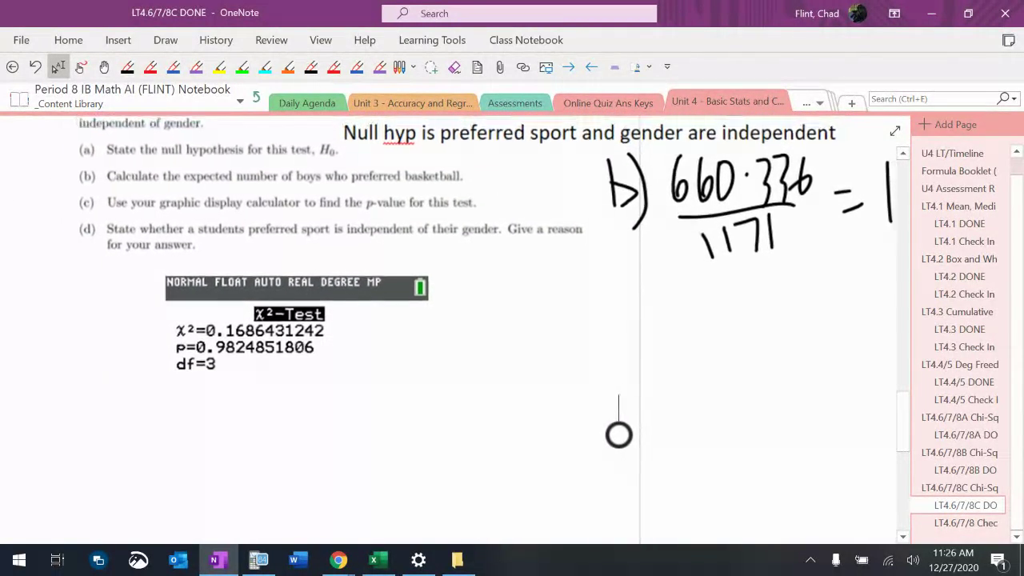
scroll(570, 444, "up", 2)
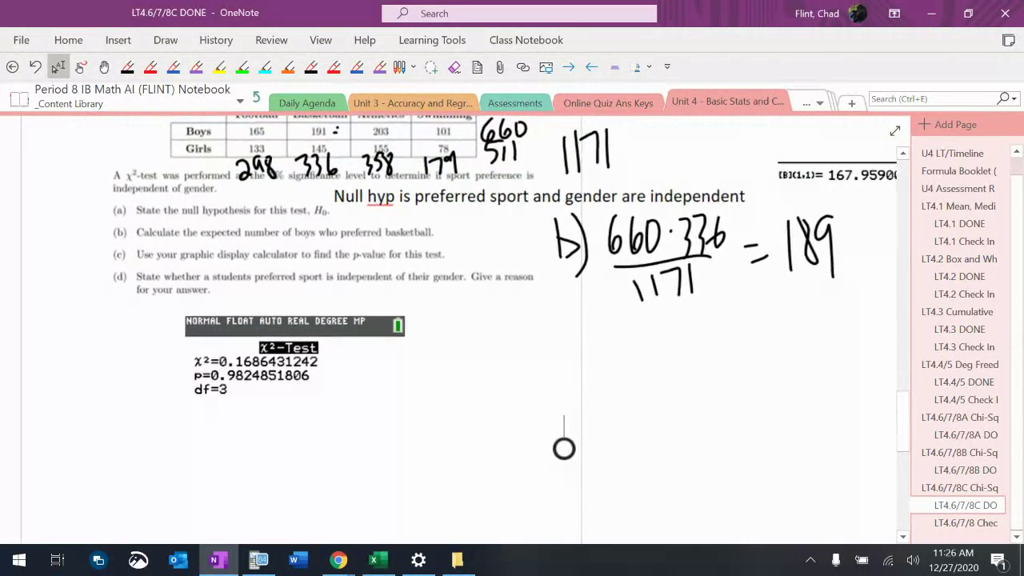
scroll(560, 448, "right", 1)
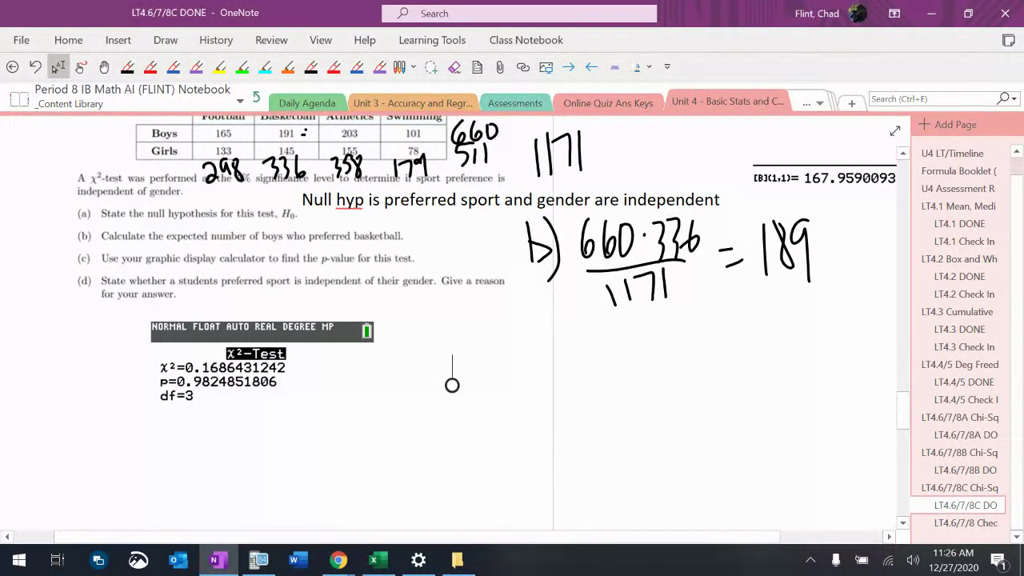
left_click(452, 386)
type("0.9")
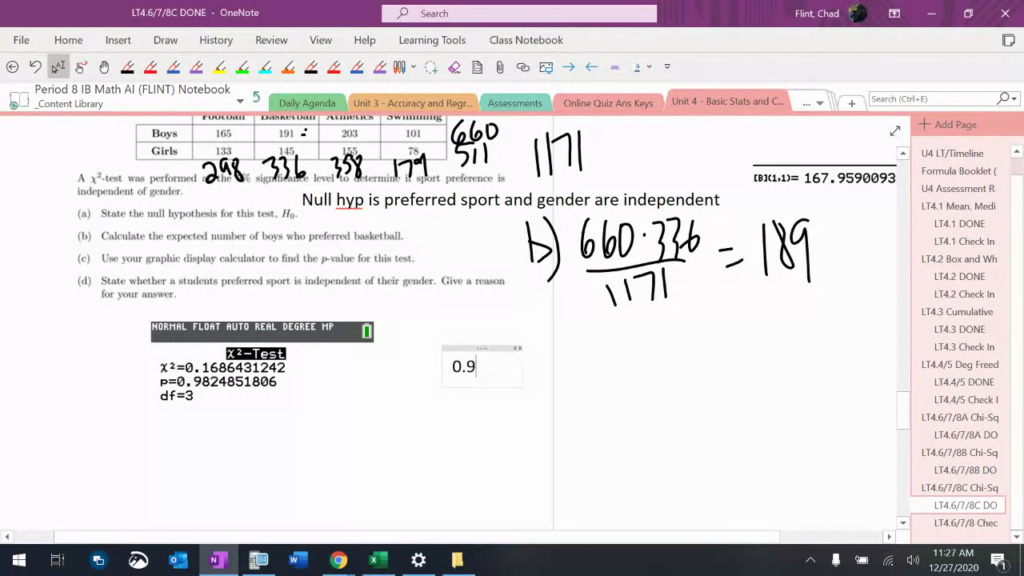
type("82 is greater than")
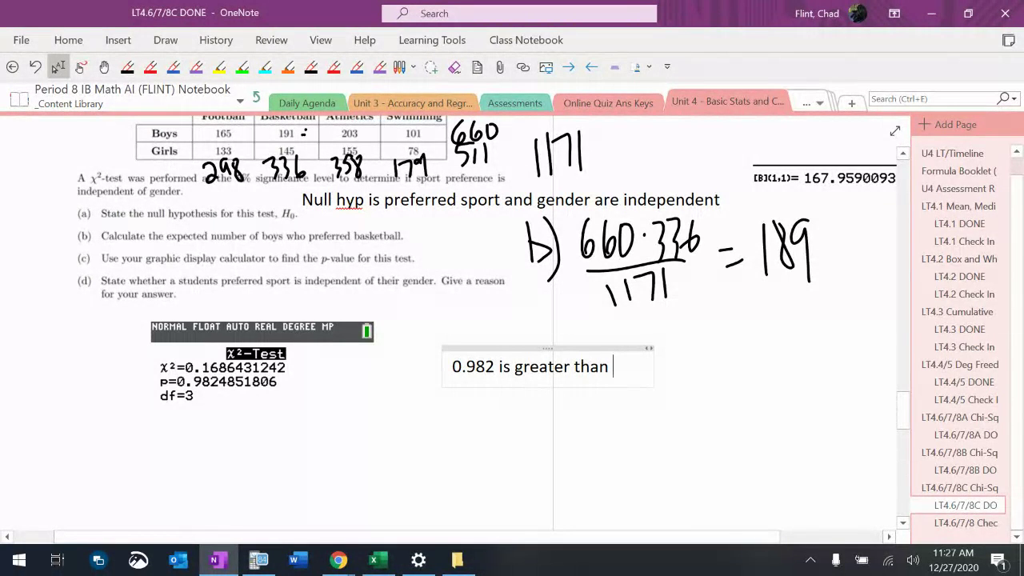
Check the significance level in the problem and continue the note with "0.05 so accept the null hyp".
scroll(212, 165, "up", 5)
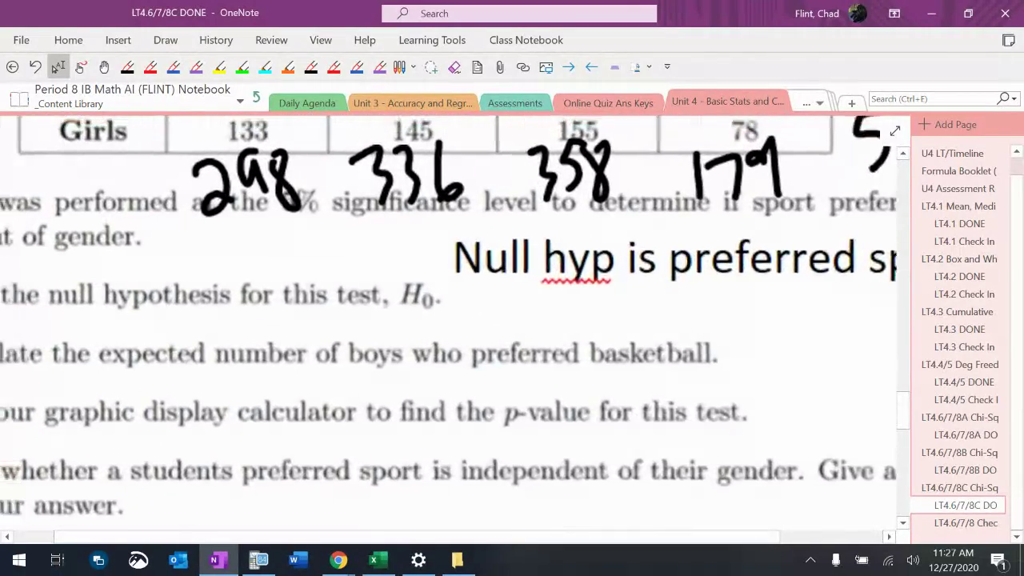
scroll(448, 320, "down", 5, "ctrl")
scroll(448, 320, "down", 5)
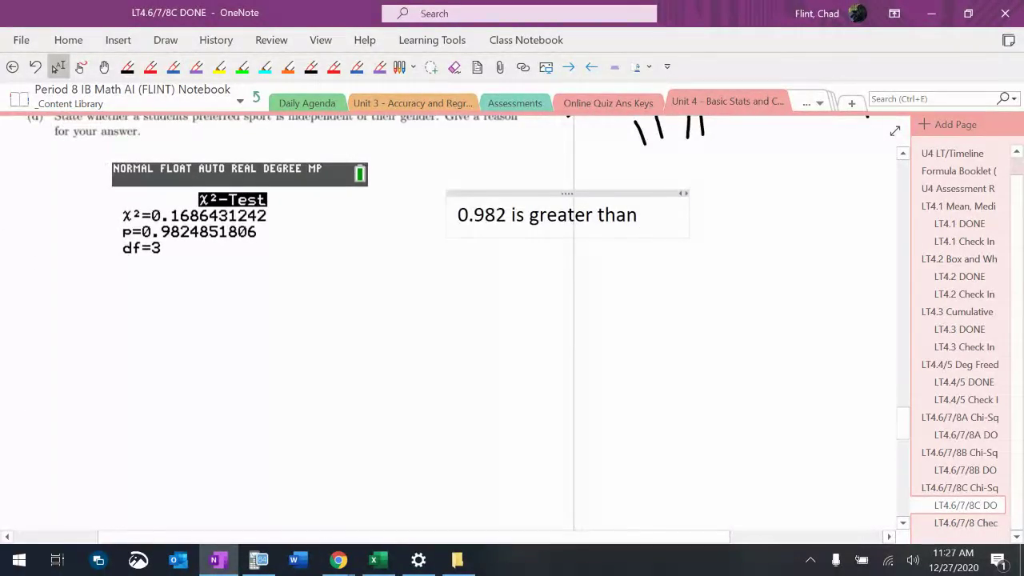
type("0.")
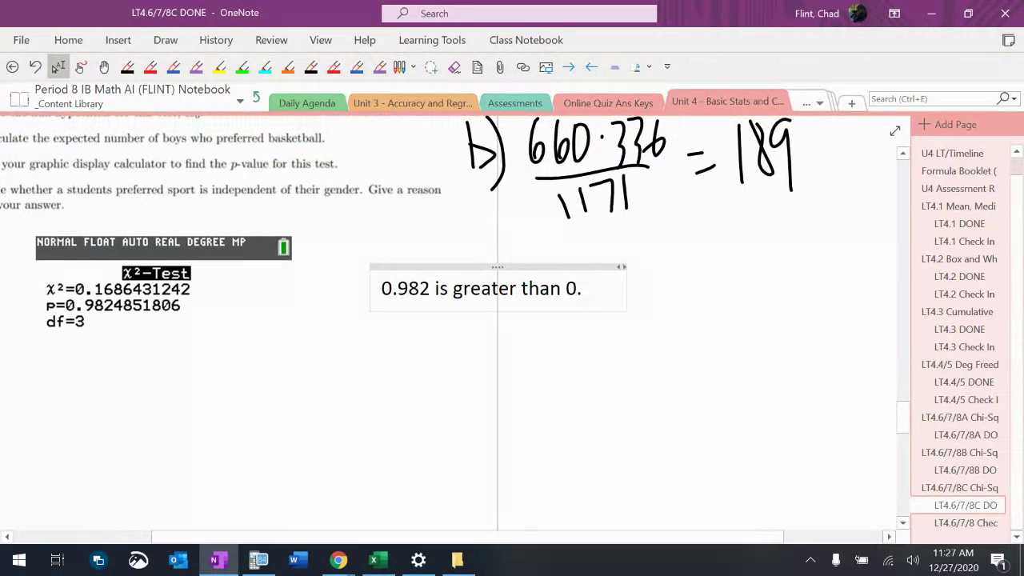
type("05 so acc")
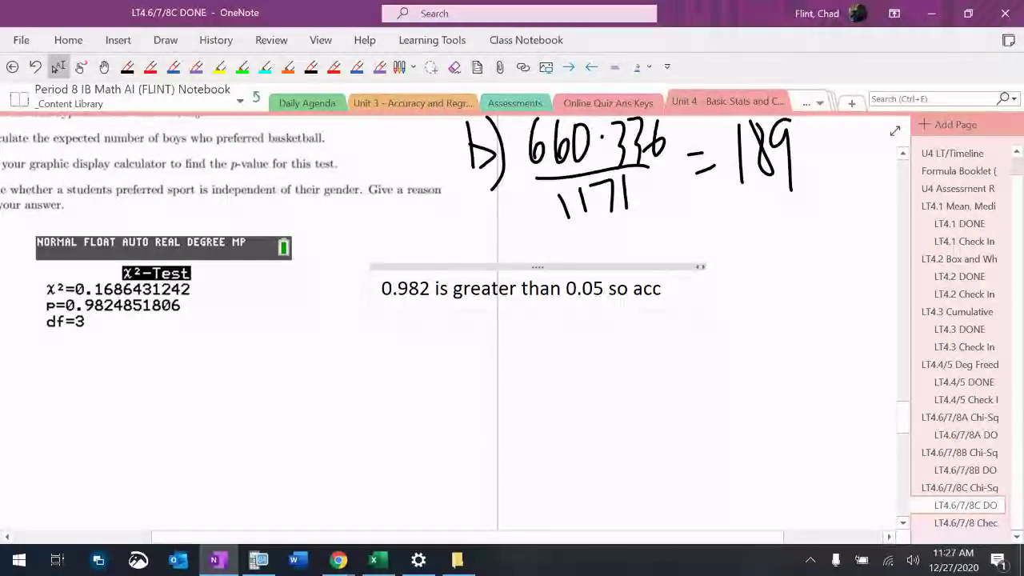
type("ept t")
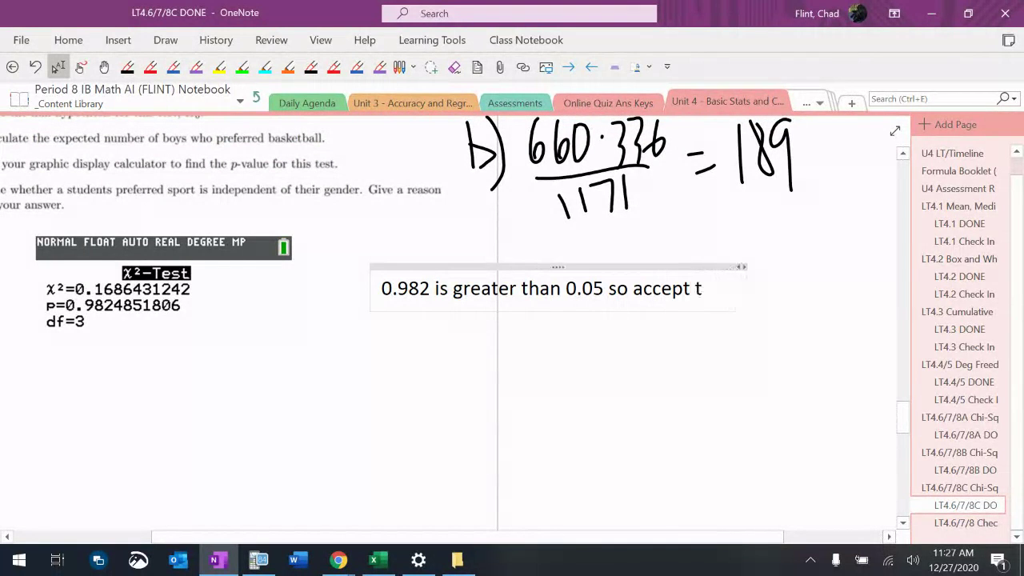
type("he null hyp")
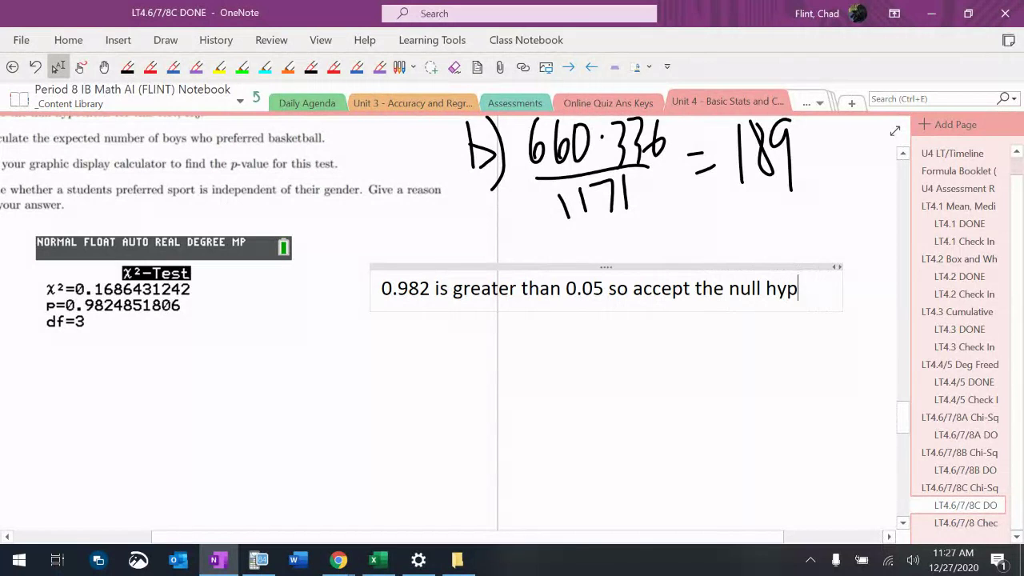
Complete the conclusion note with "which means preferred sport and gender are independent".
type(" which means ")
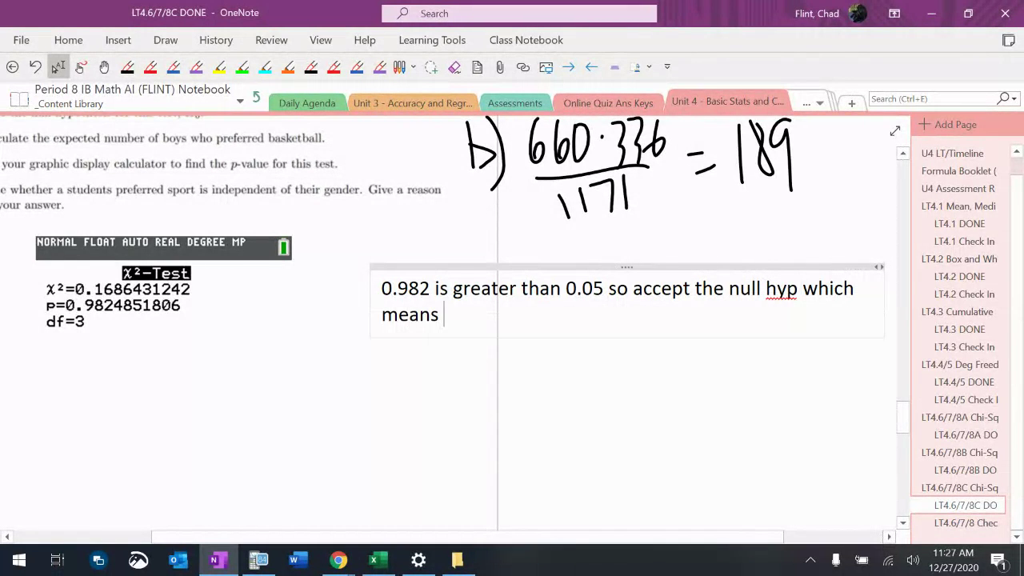
type("per")
key("BackSpace")
key("BackSpace")
type("referred sport and")
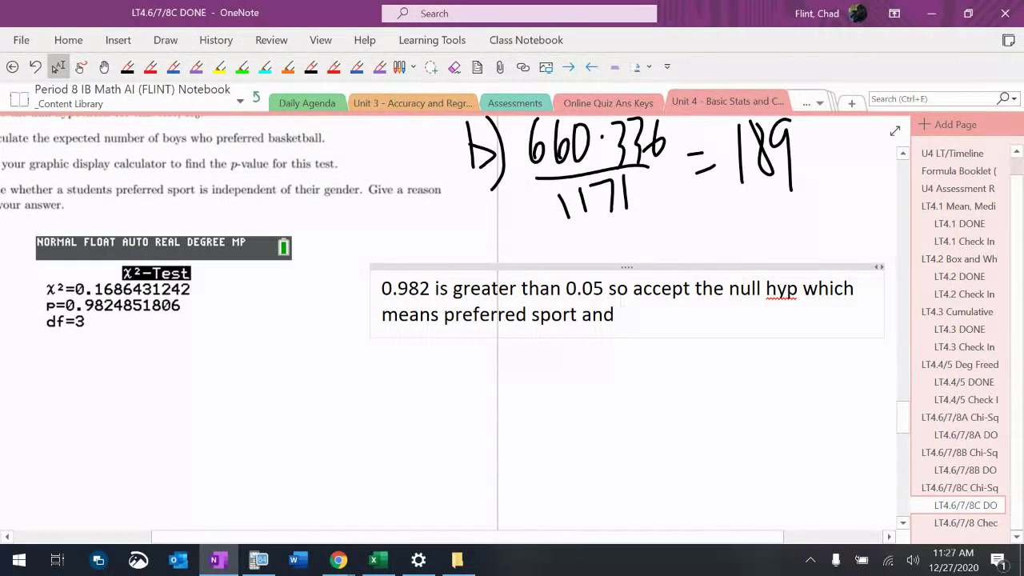
type(" gender are ind")
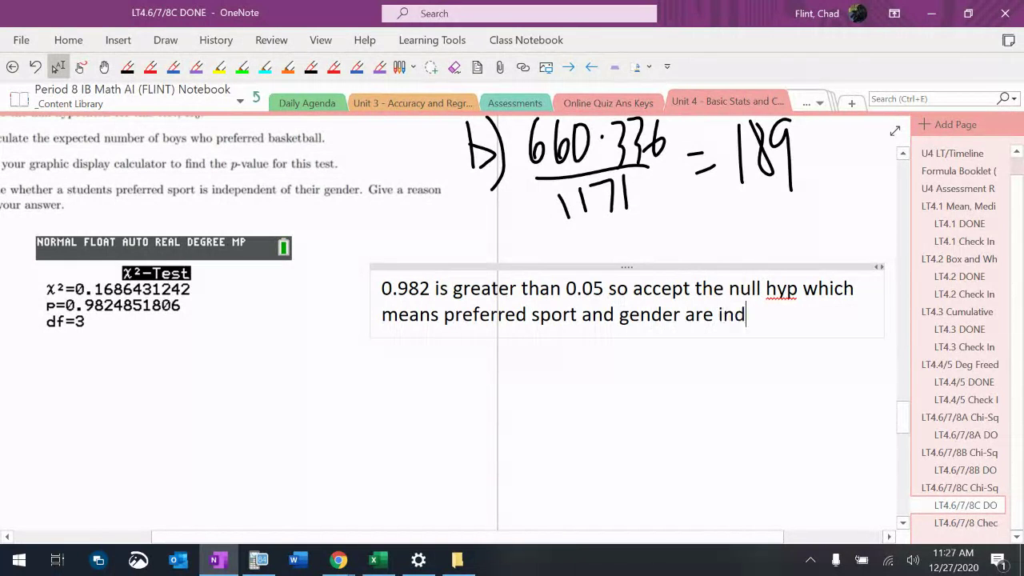
type("ependent")
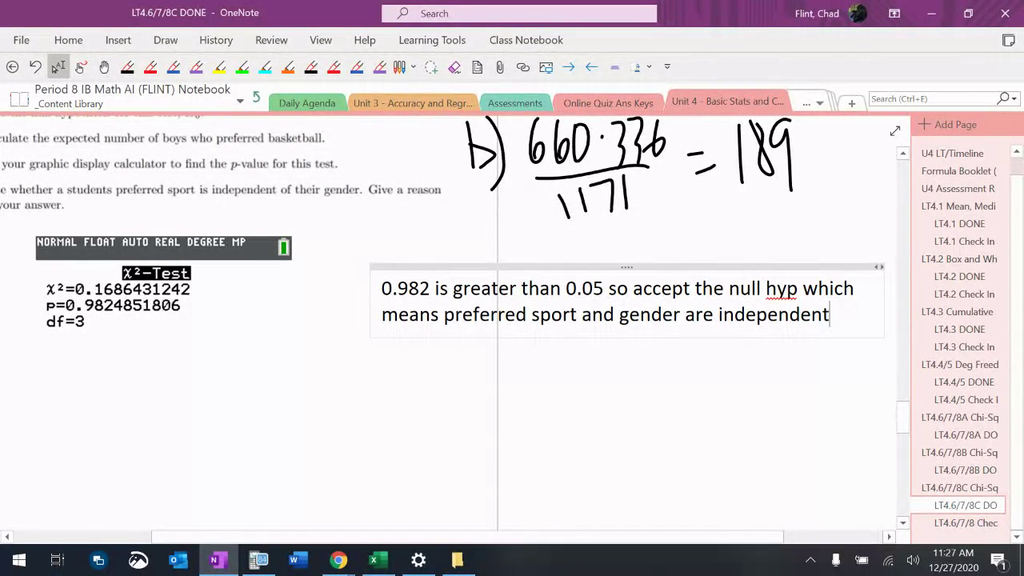
Review the worked solution, comparing the survey table, matrix [B] and χ²-Test screenshots with the written conclusion.
scroll(497, 323, "left", 2)
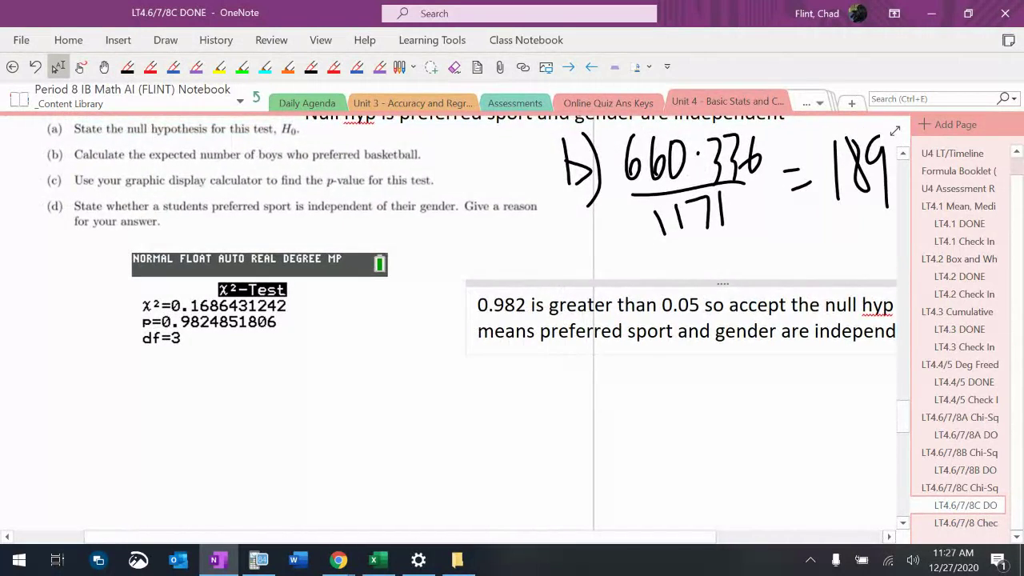
scroll(497, 323, "down", 2)
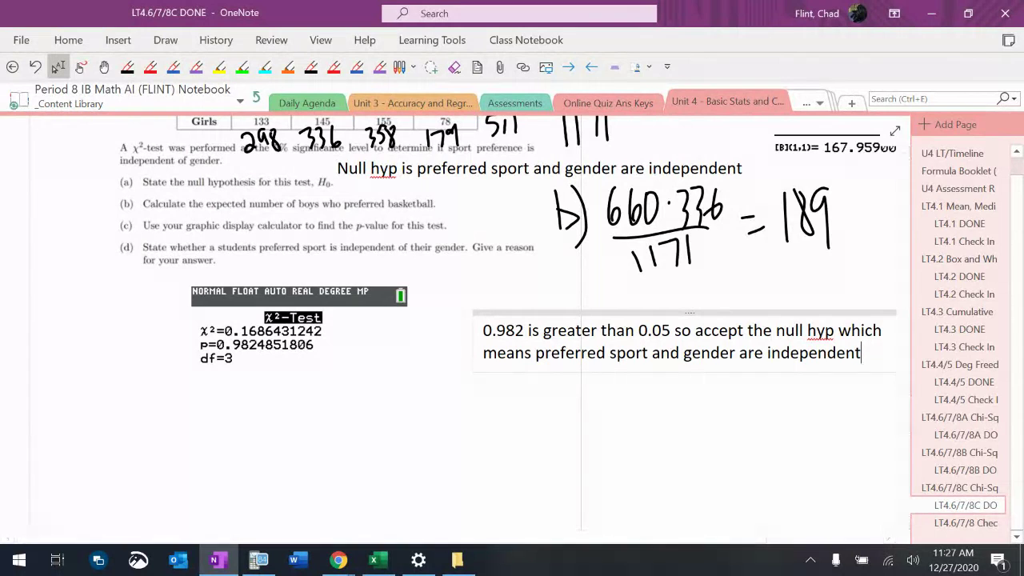
scroll(455, 323, "up", 2)
scroll(454, 323, "right", 1)
scroll(454, 323, "up", 1)
scroll(455, 323, "right", 1)
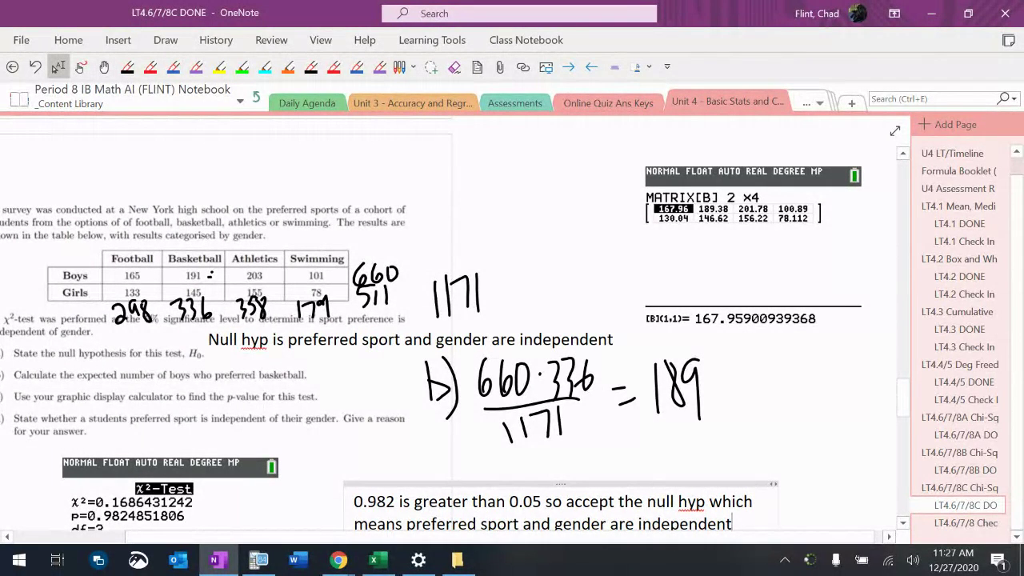
scroll(454, 323, "right", 1)
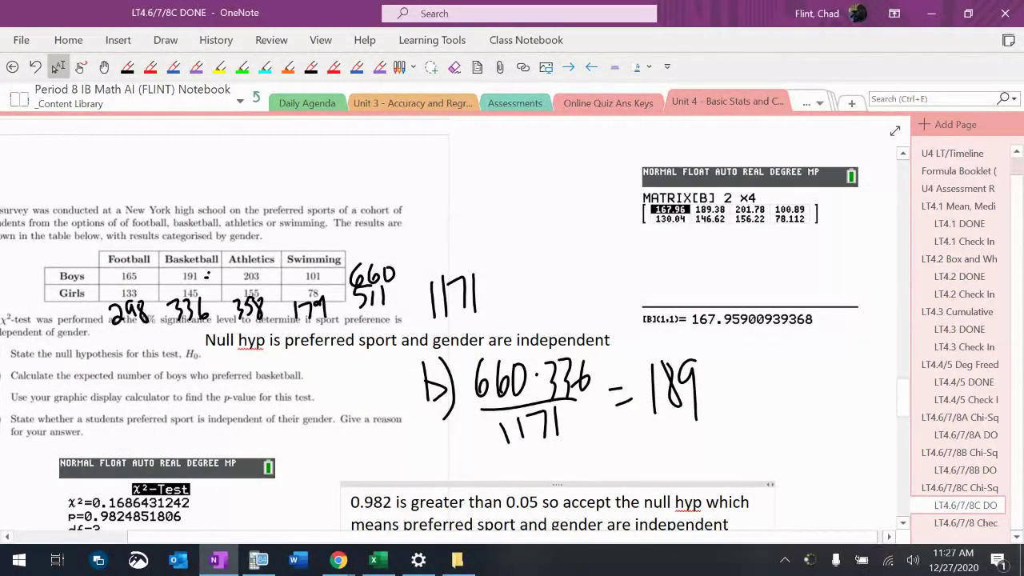
scroll(454, 323, "down", 3)
scroll(454, 323, "left", 2)
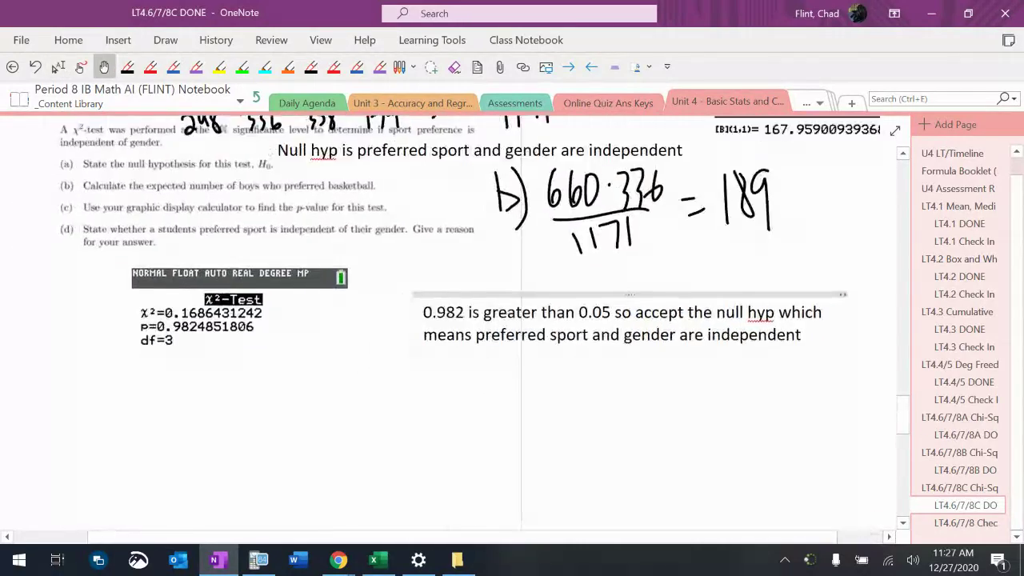
scroll(227, 267, "up", 5)
left_click(58, 66)
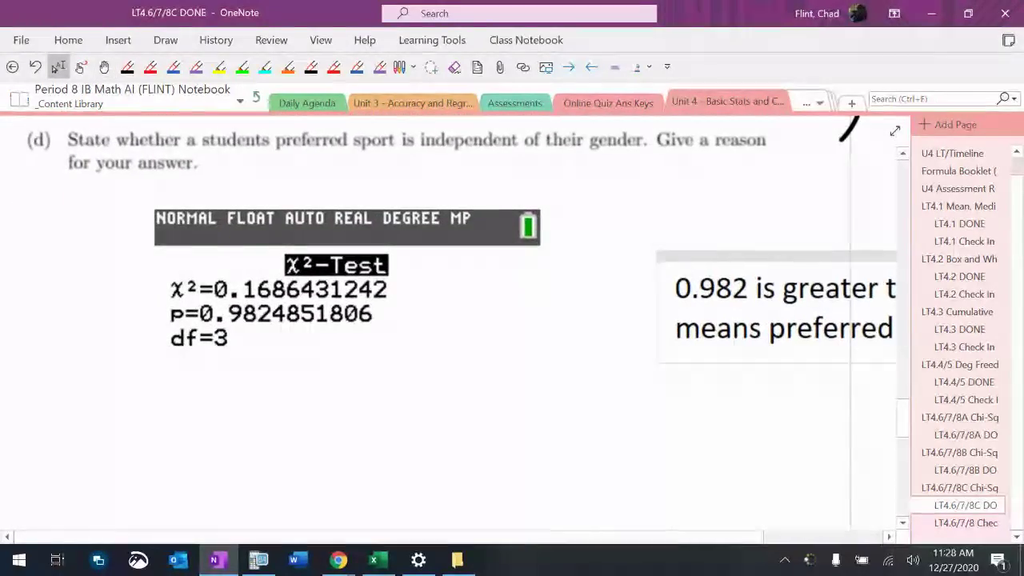
scroll(448, 320, "down", 5)
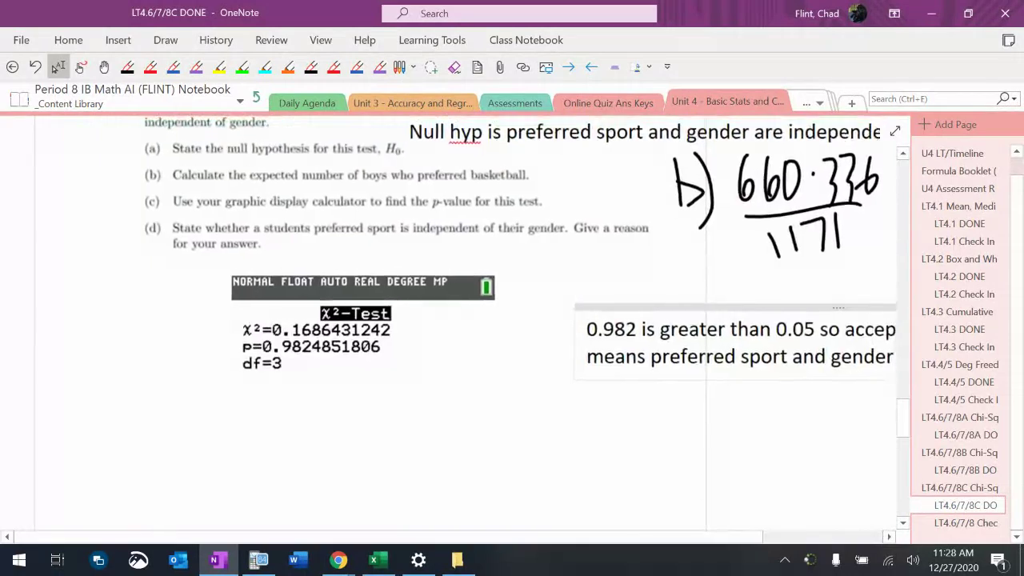
left_click(104, 67)
scroll(448, 320, "down", 3)
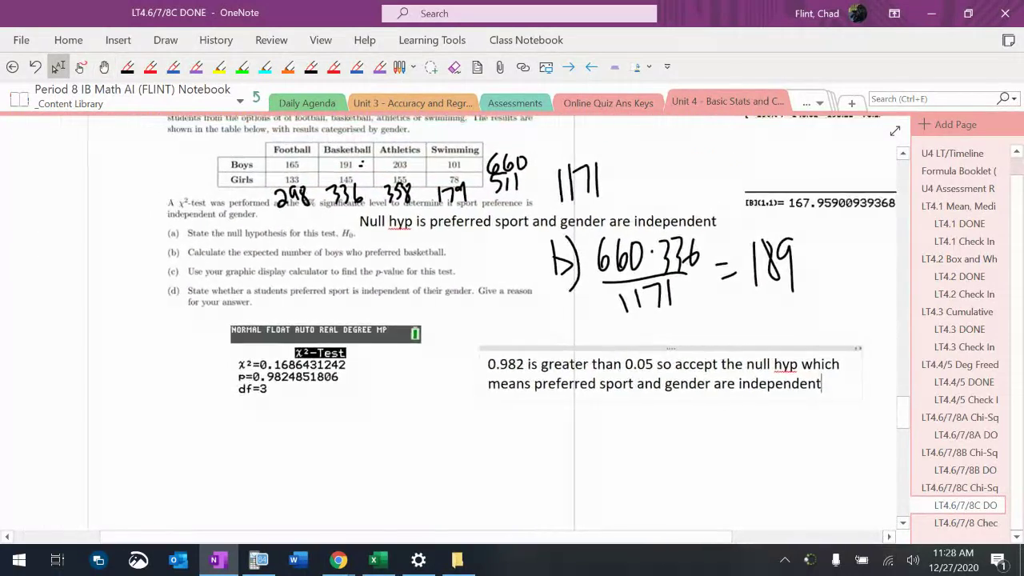